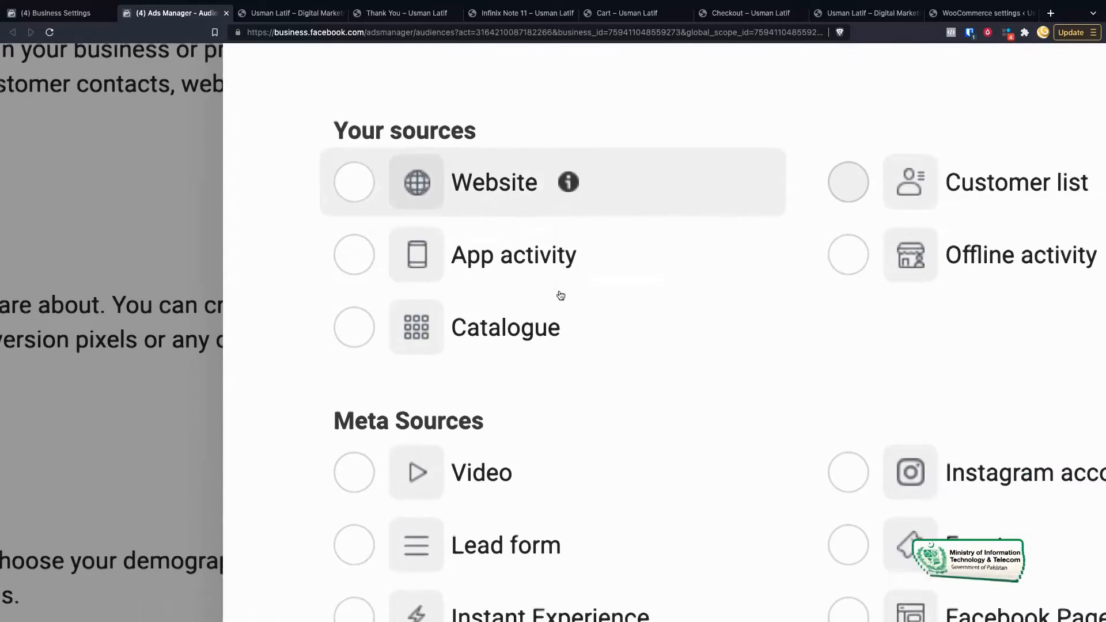
Step: Examine the available Custom Audience sources under Your sources and Meta Sources
scroll(561, 295, "up", 1)
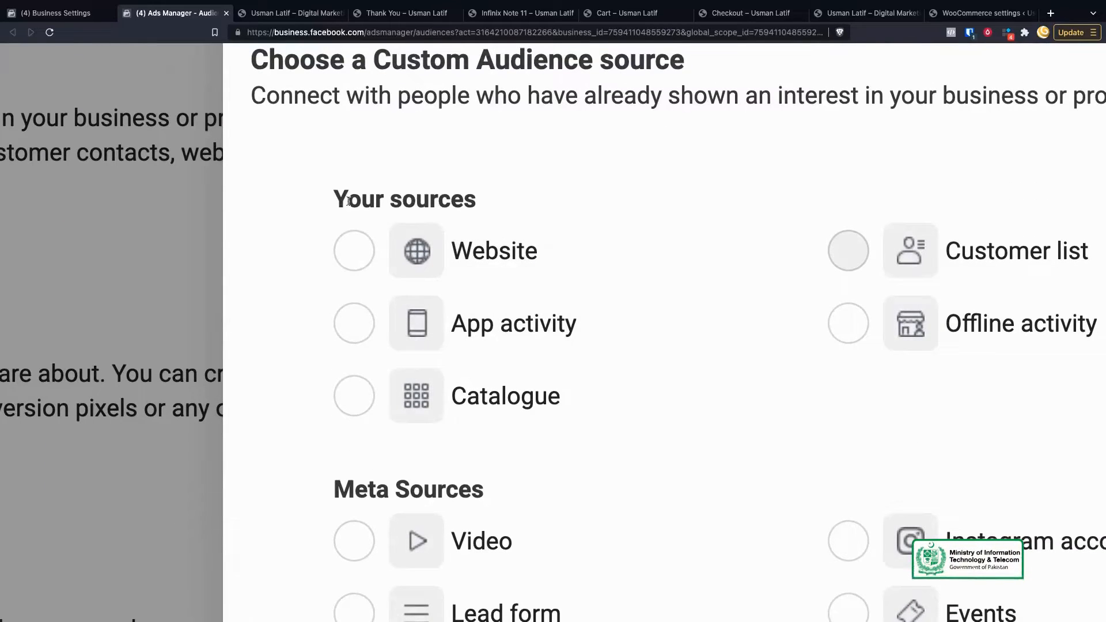
scroll(477, 217, "right", 2)
scroll(476, 217, "down", 1)
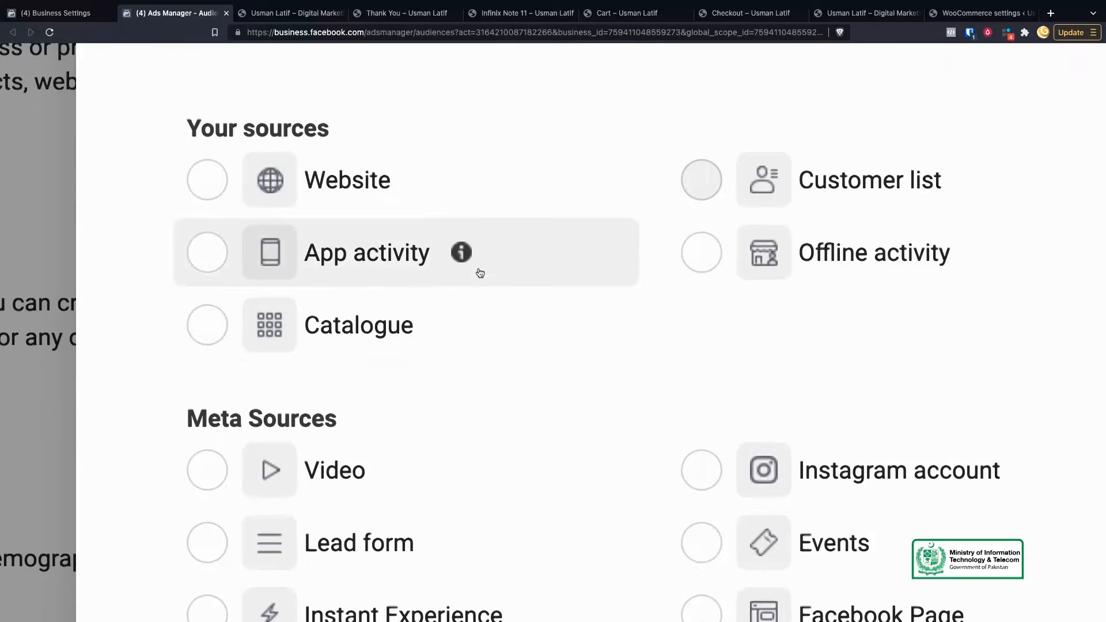
scroll(476, 271, "down", 2)
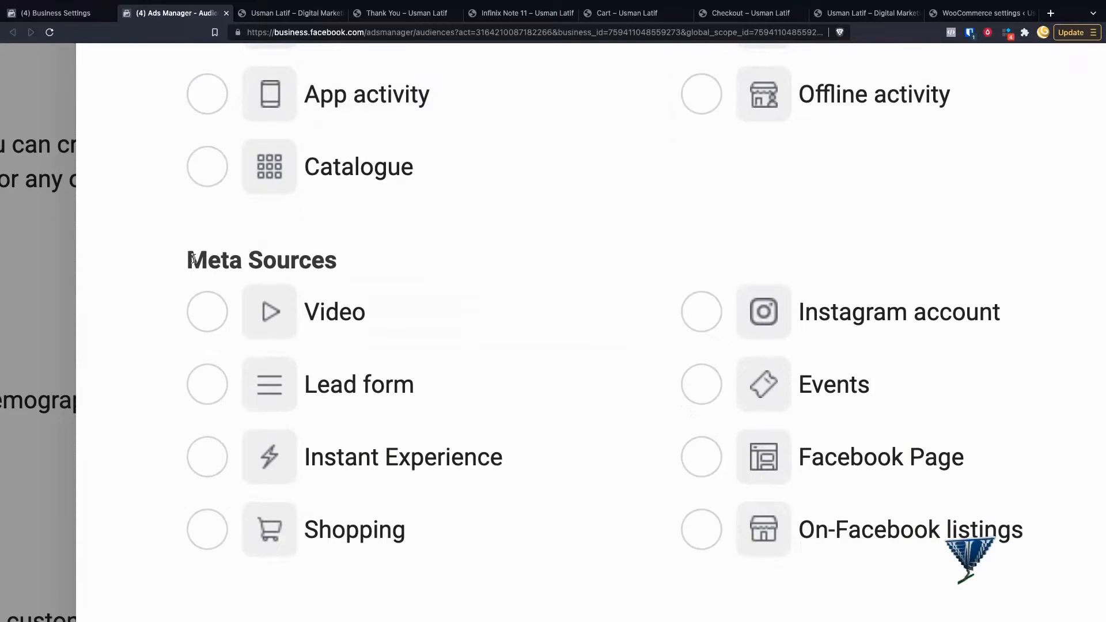
triple_click(195, 259)
scroll(212, 288, "down", 1)
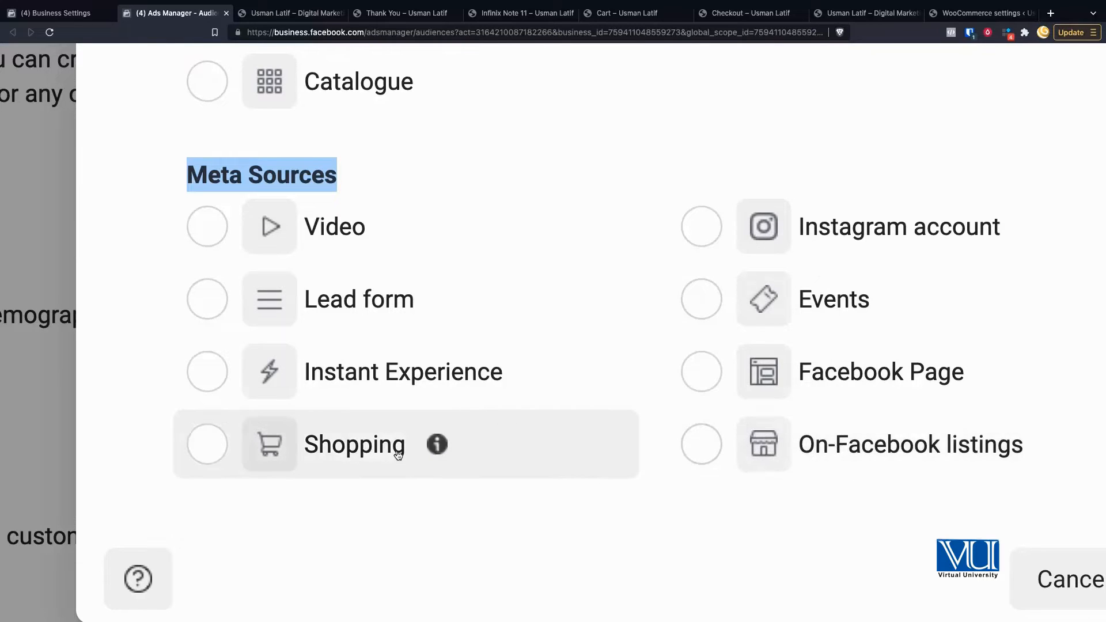
scroll(398, 454, "down", 10)
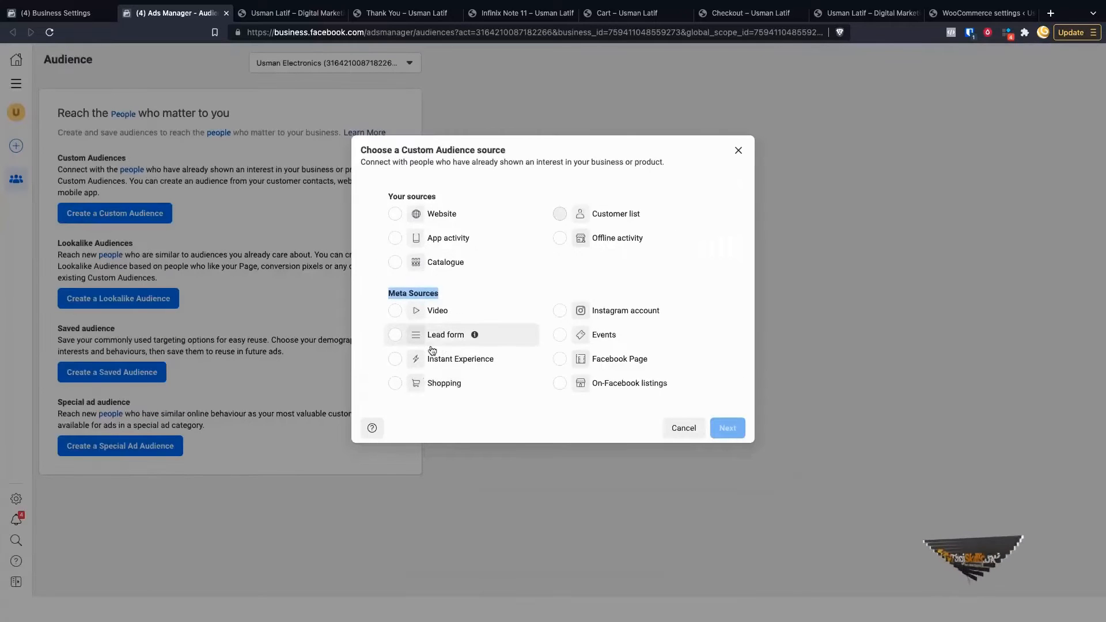
left_click(372, 286)
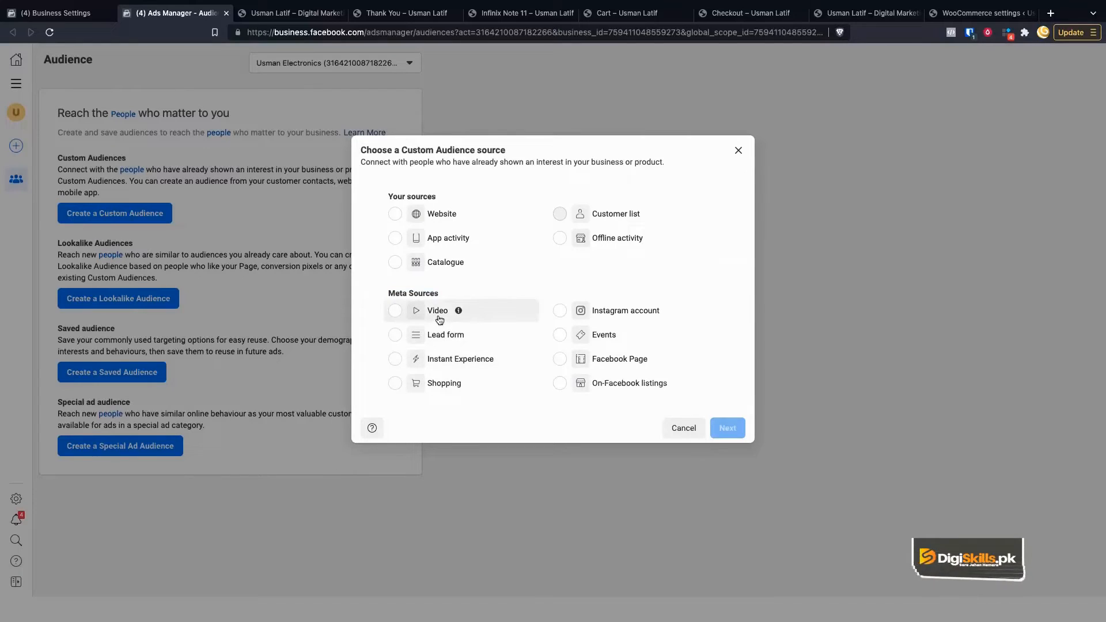
Step: Choose Video as the Custom Audience source and proceed to its video engagement settings
left_click(395, 312)
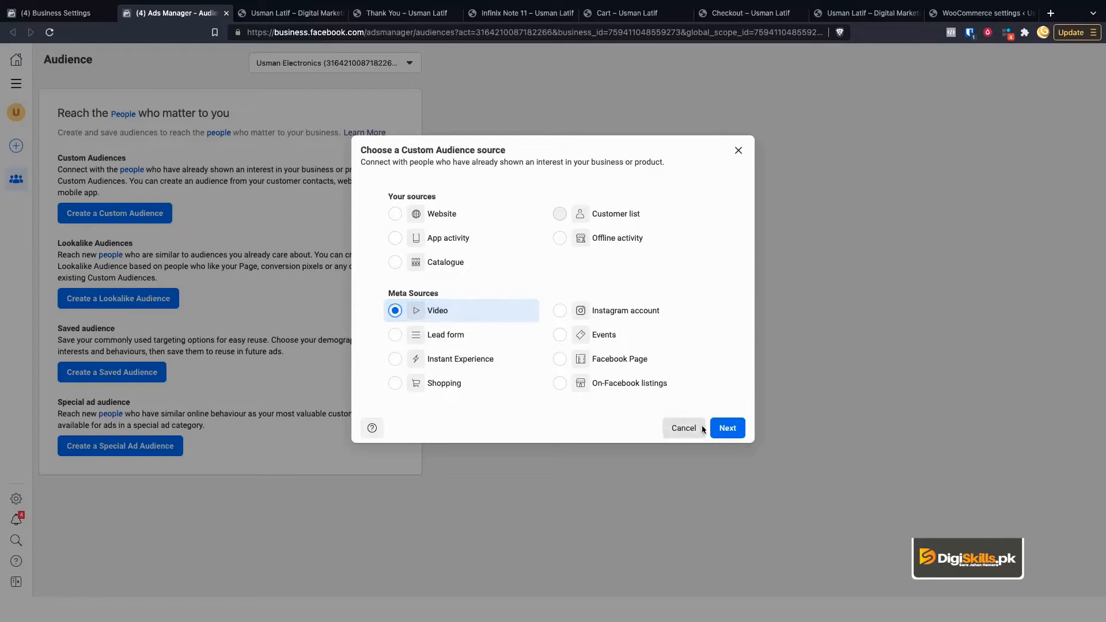
left_click(720, 434)
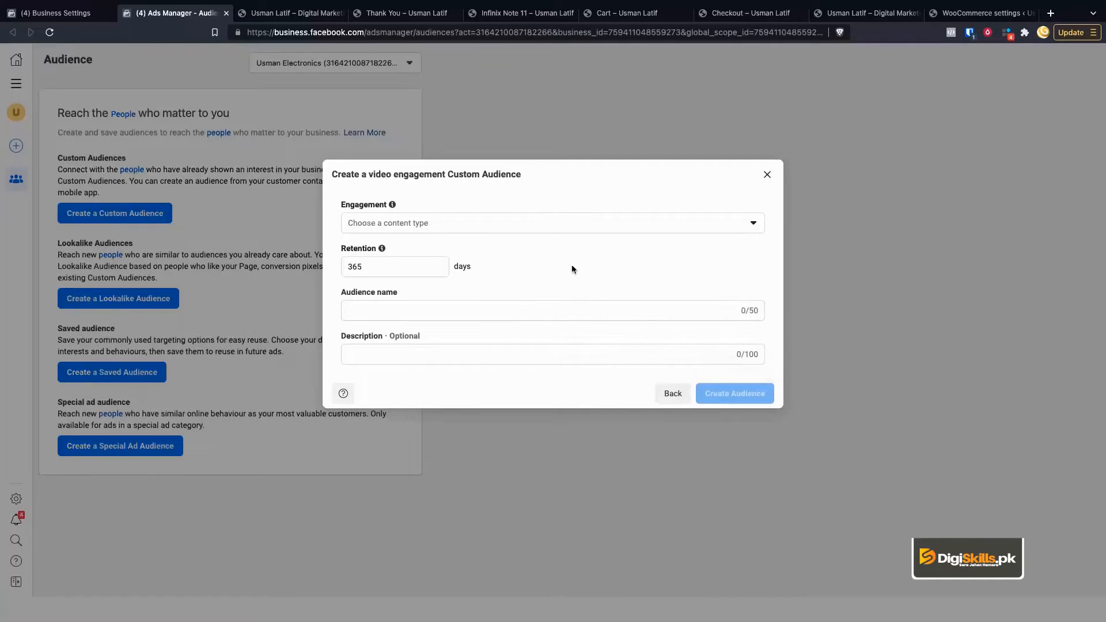
scroll(579, 282, "down", 2)
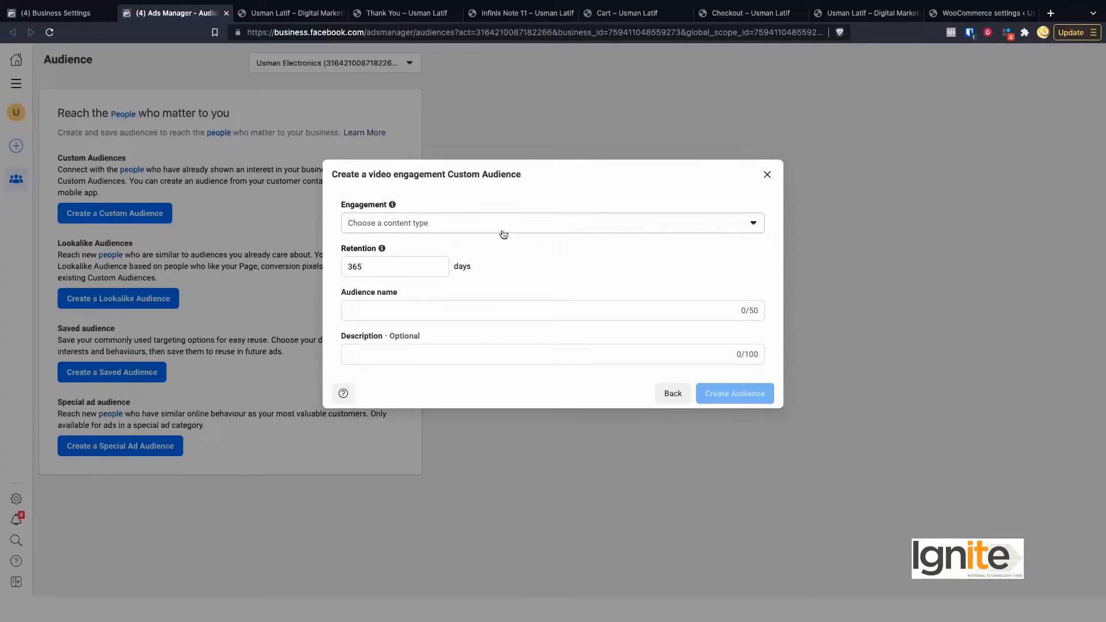
Step: Set the engagement to people who viewed at least ten seconds and people who have watched at least 25% of the video
left_click(502, 228)
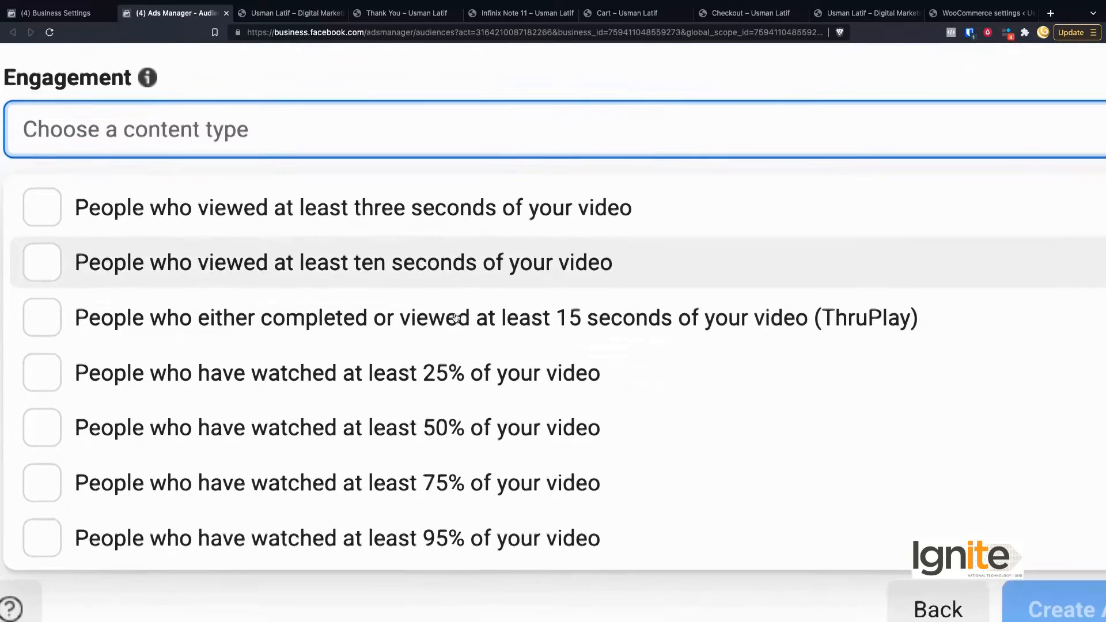
scroll(457, 318, "down", 1)
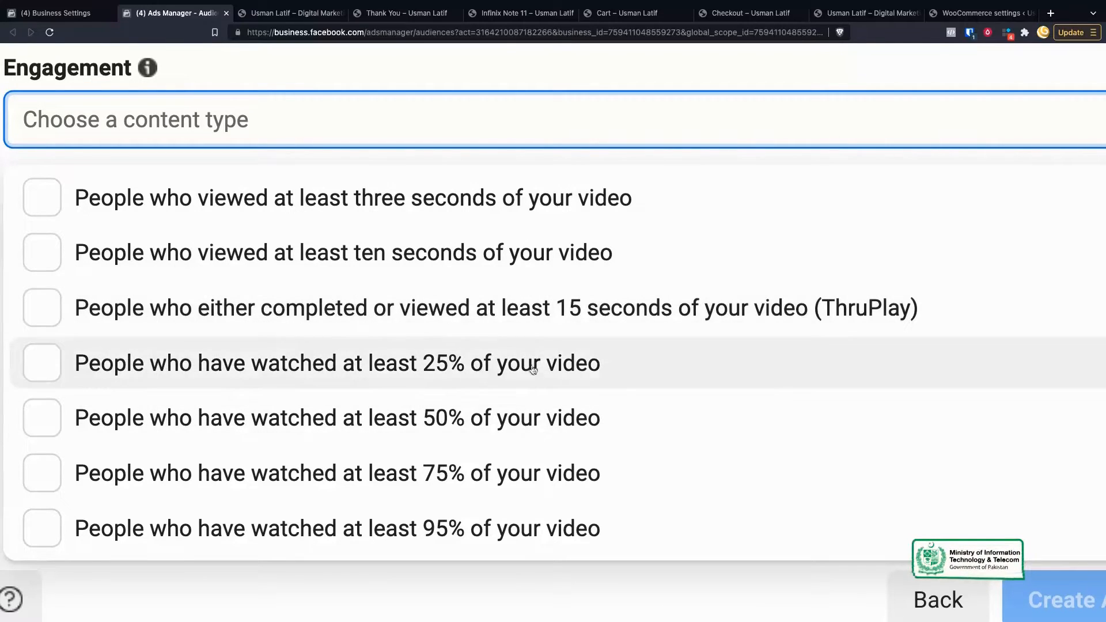
scroll(392, 416, "down", 1)
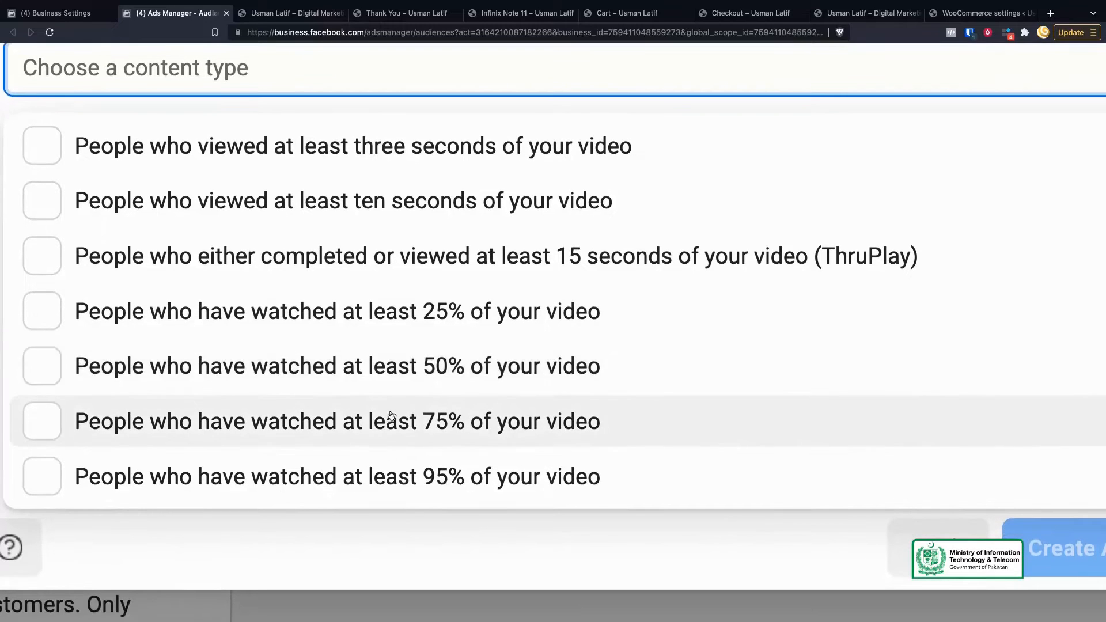
scroll(451, 337, "up", 1)
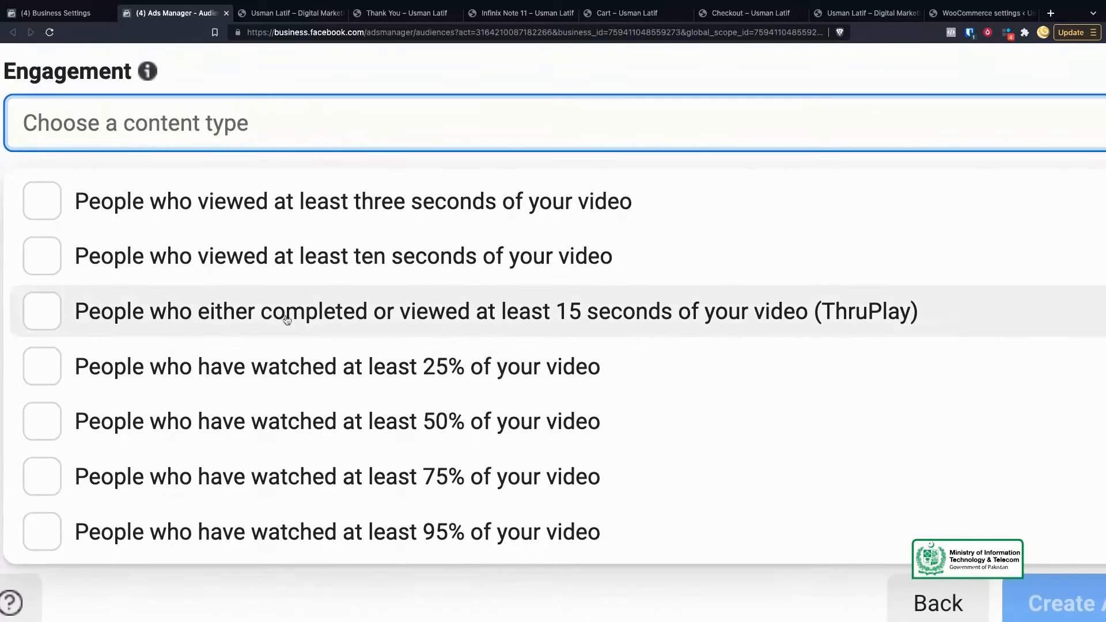
left_click(183, 269)
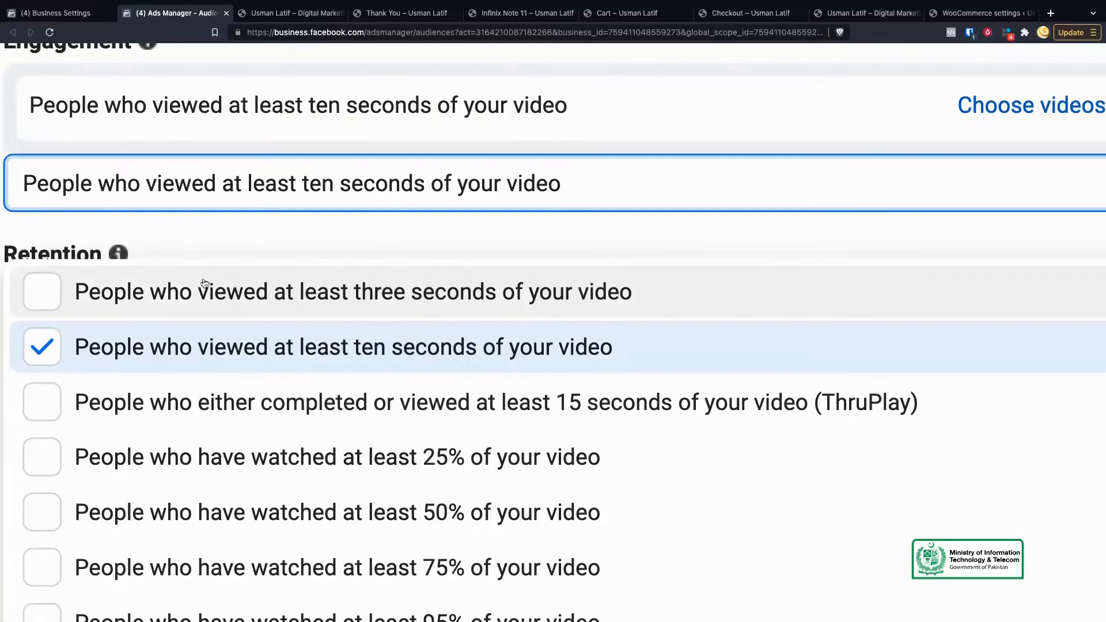
scroll(259, 437, "down", 1)
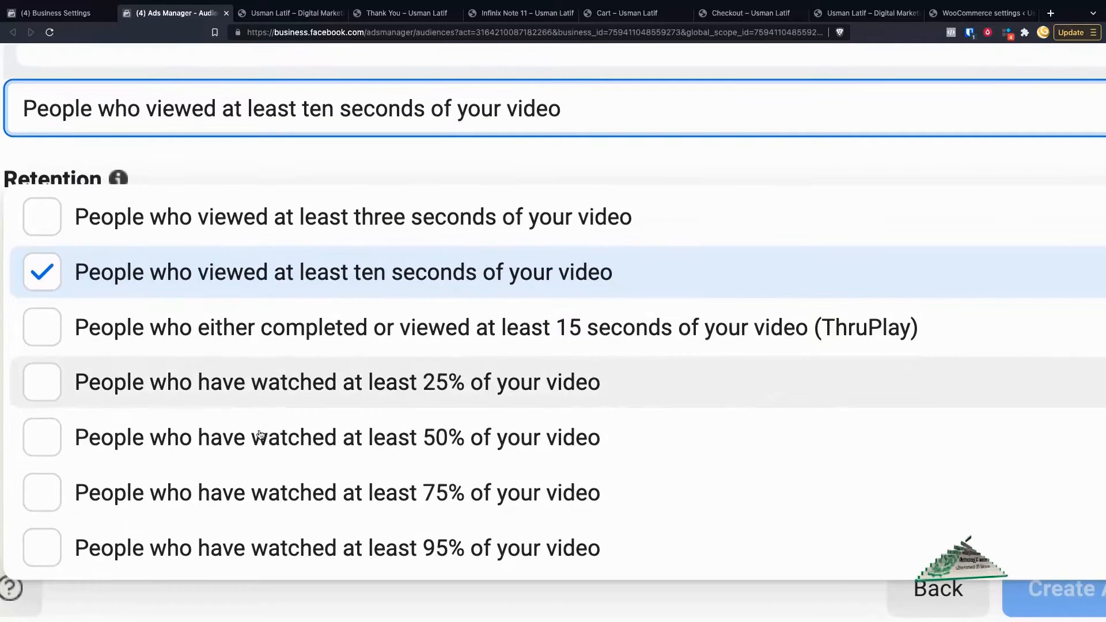
left_click(292, 438)
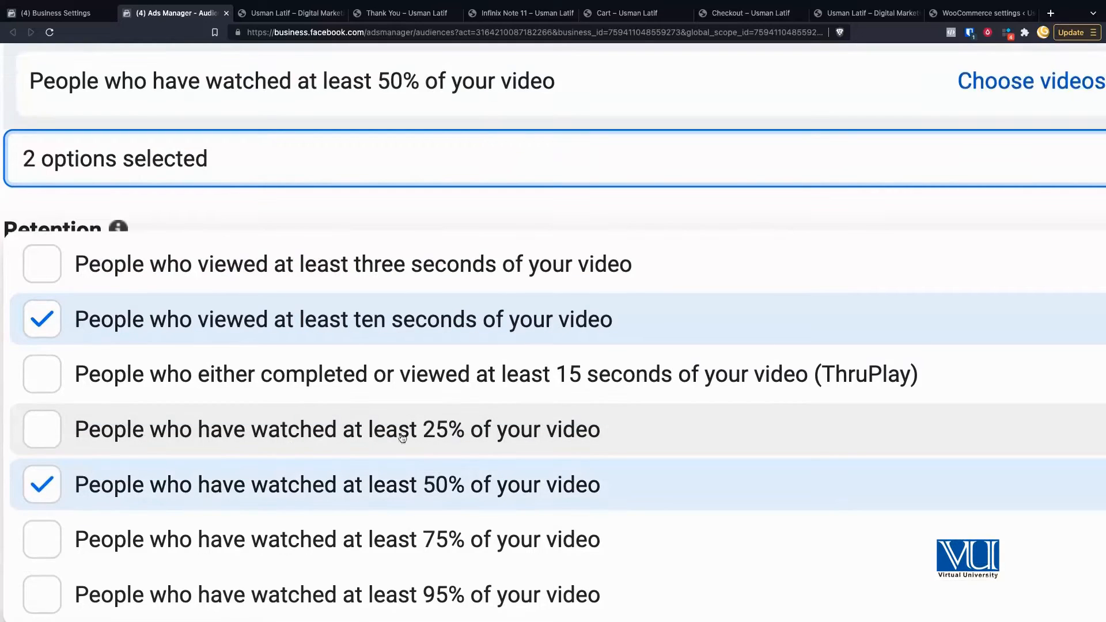
left_click(316, 486)
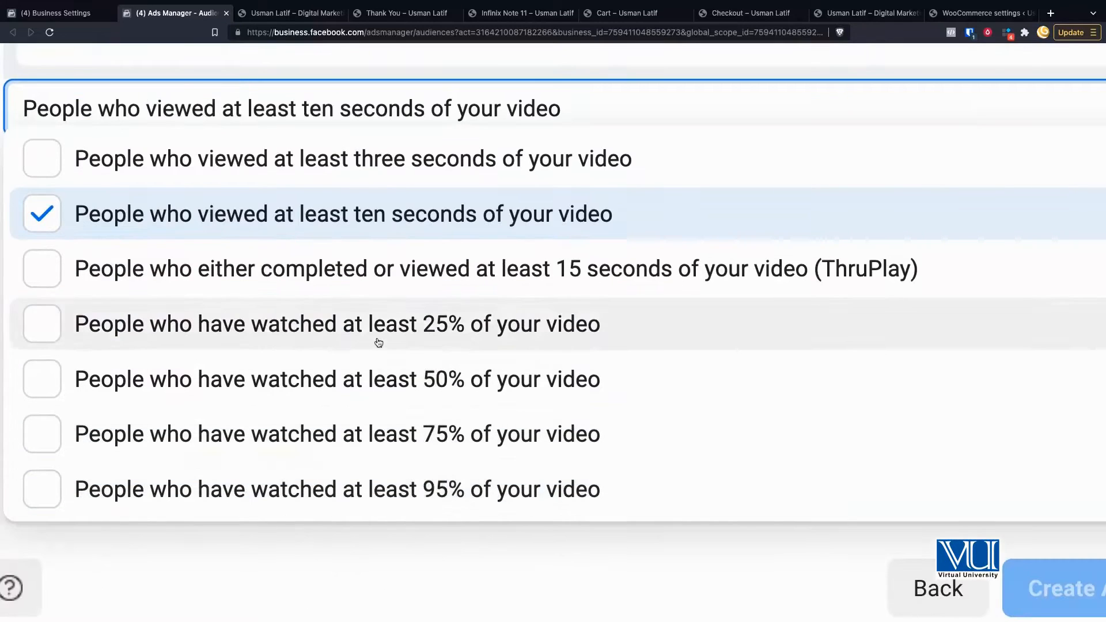
left_click(378, 343)
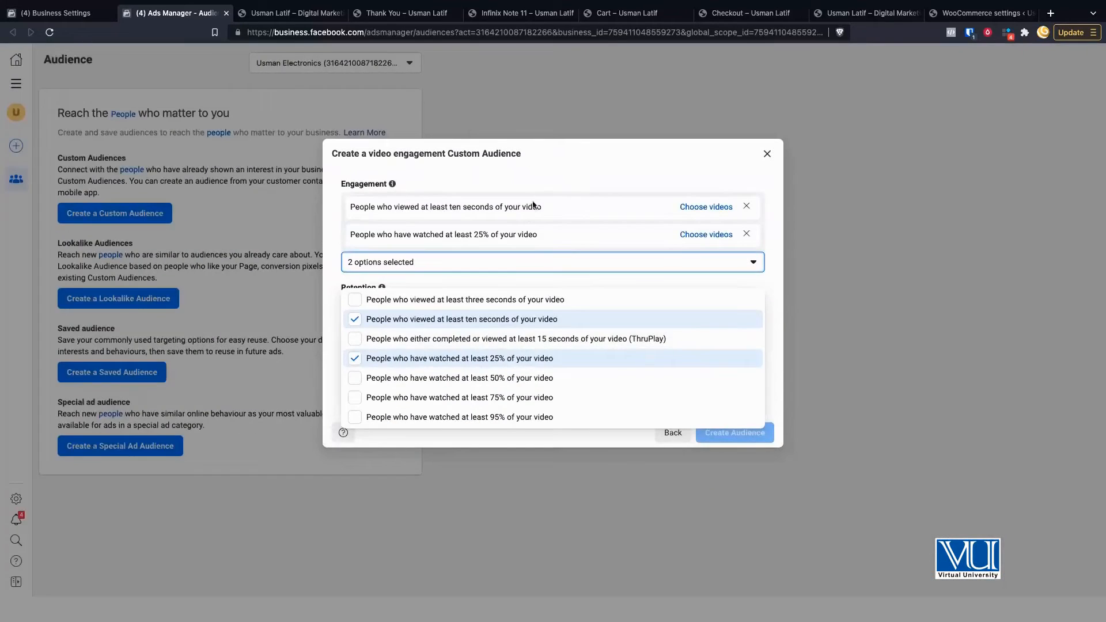
left_click(757, 247)
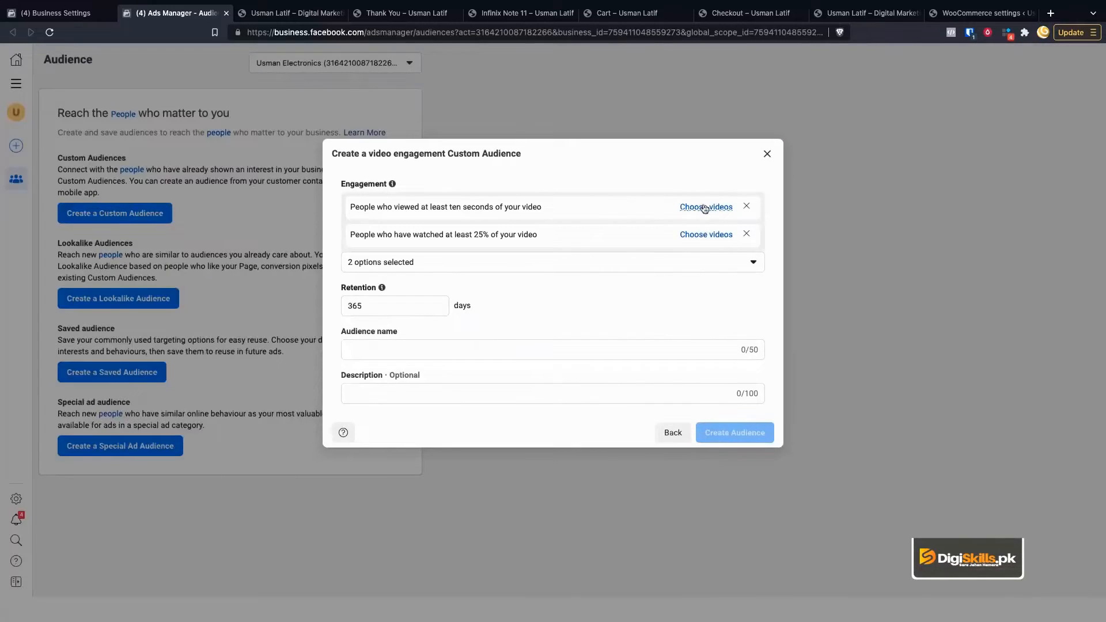
Step: Check the Usman Electronics Facebook Page for videos to include, and cancel the video selection
left_click(727, 250)
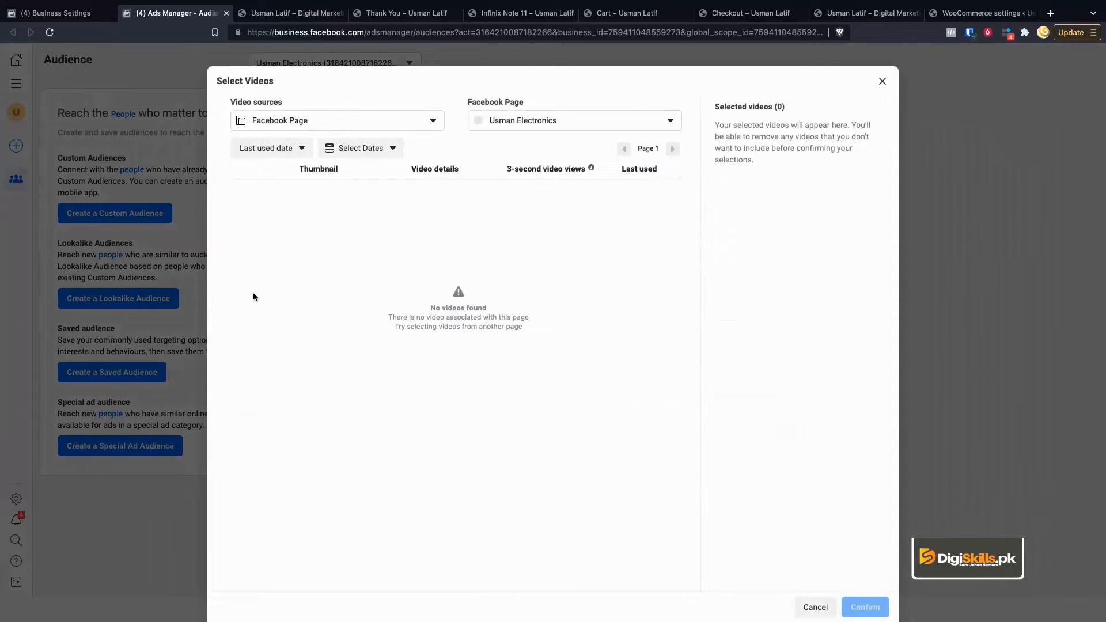
left_click(571, 128)
left_click(511, 198)
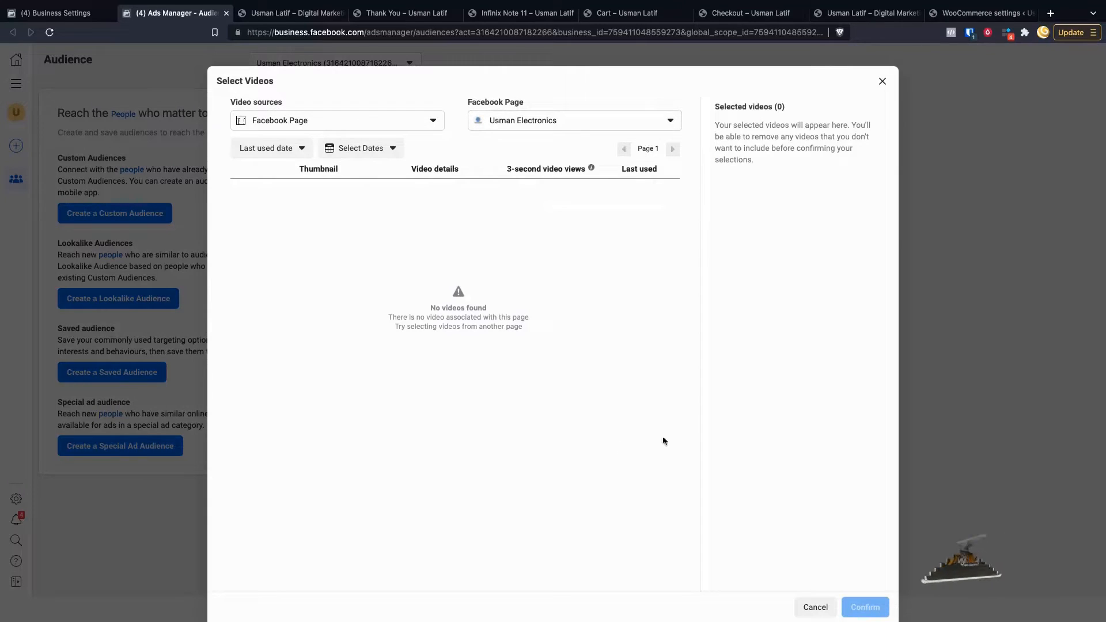
left_click(815, 606)
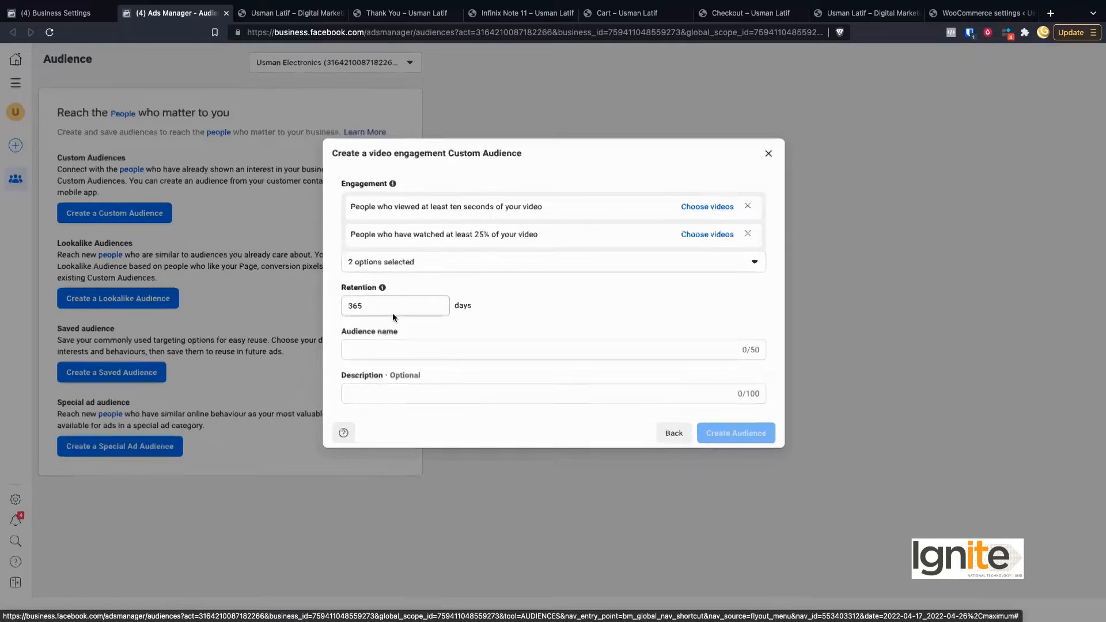
Step: Name the video audience "Vidoe Watchers - 25% or 10s - 365D"
scroll(393, 313, "up", 5)
scroll(530, 330, "right", 3)
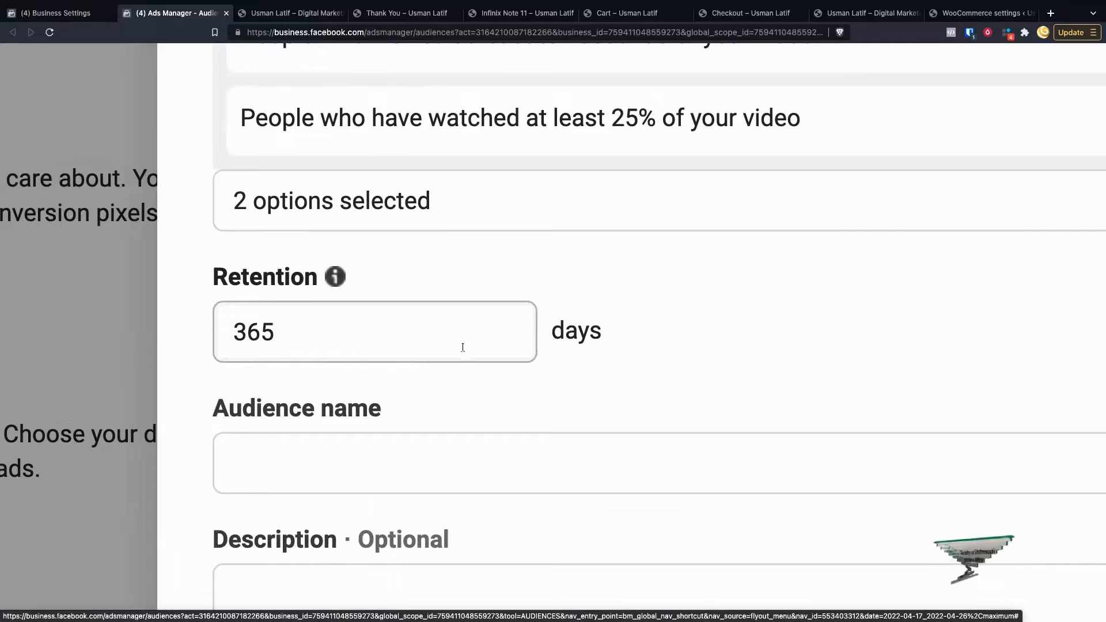
scroll(387, 338, "down", 2)
left_click(376, 370)
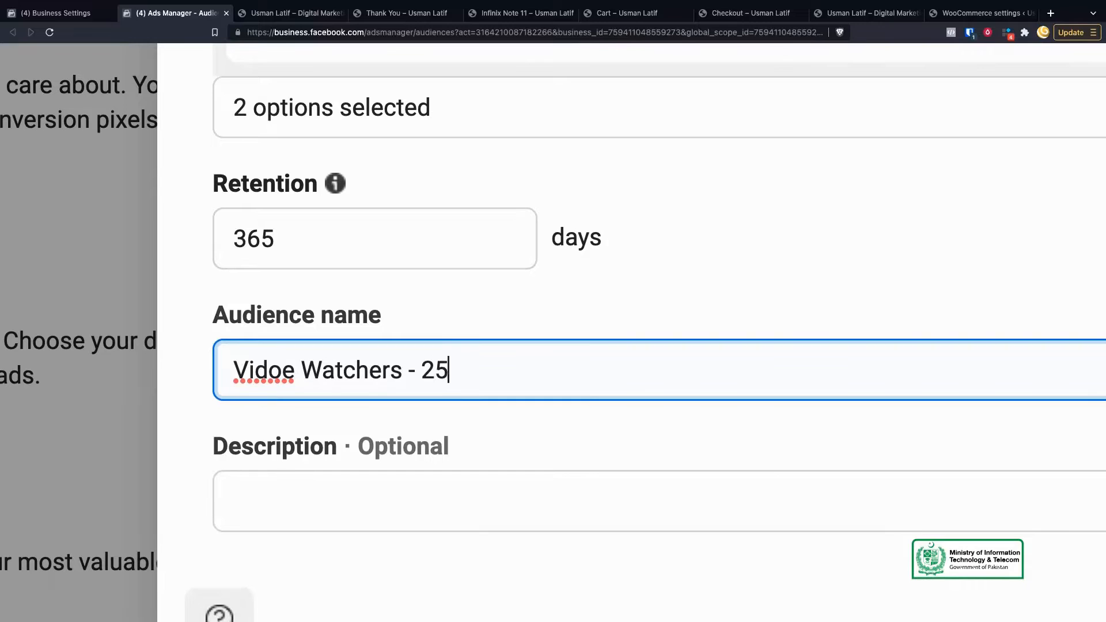
type("Vidoe Watchers - 25% or 10 Se")
key("BackSpace")
key("BackSpace")
key("BackSpace")
type("se")
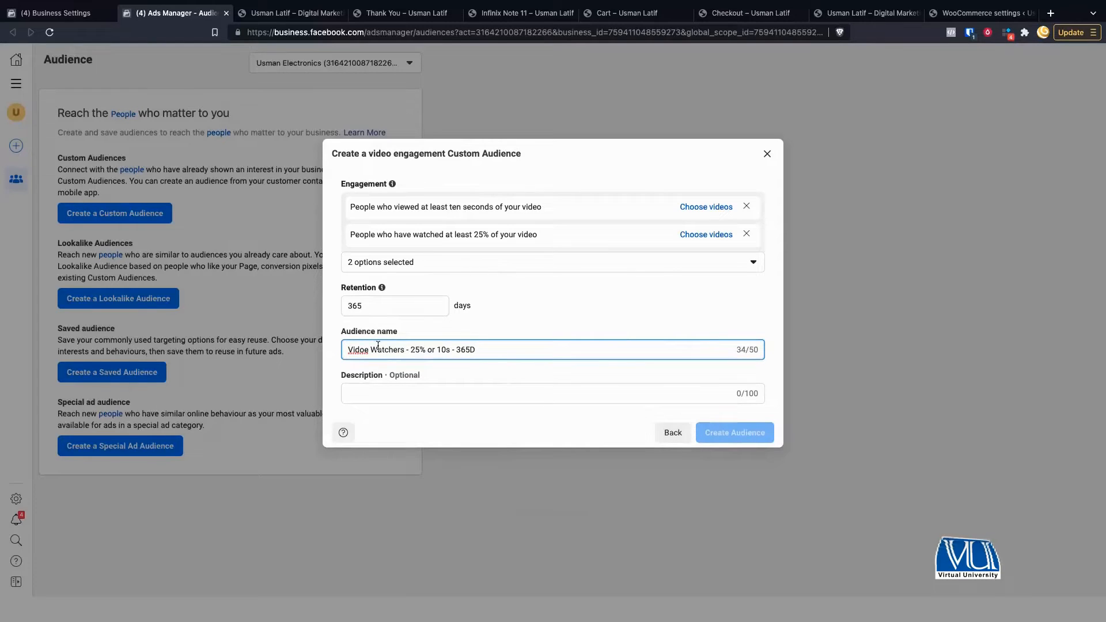
Step: Return to the source selection and start a Custom Audience based on Facebook Page instead
left_click(673, 438)
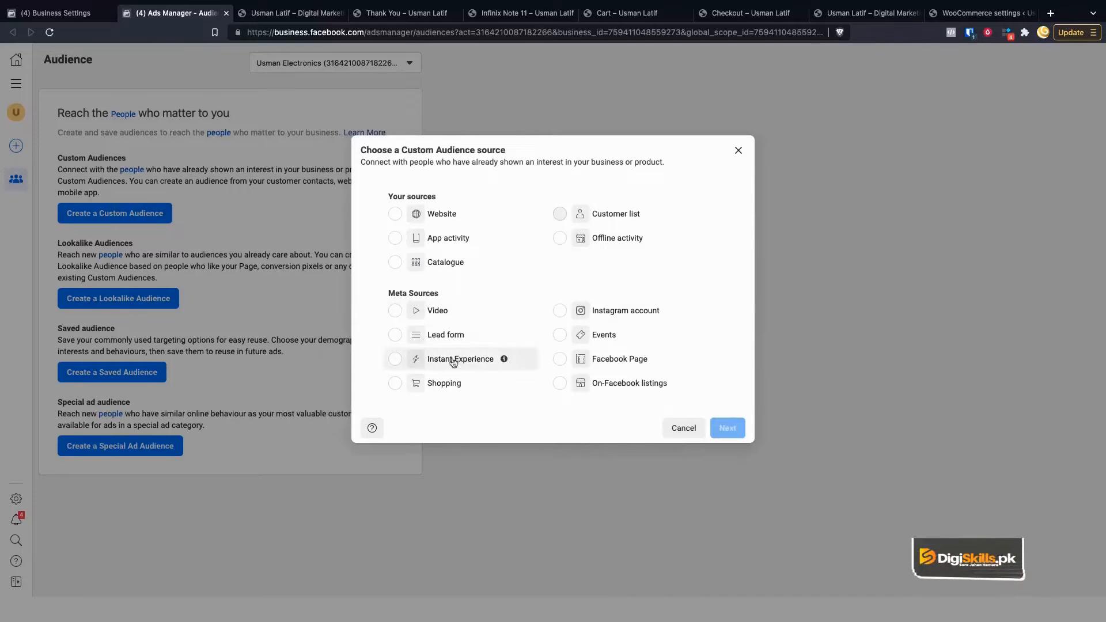
left_click(596, 366)
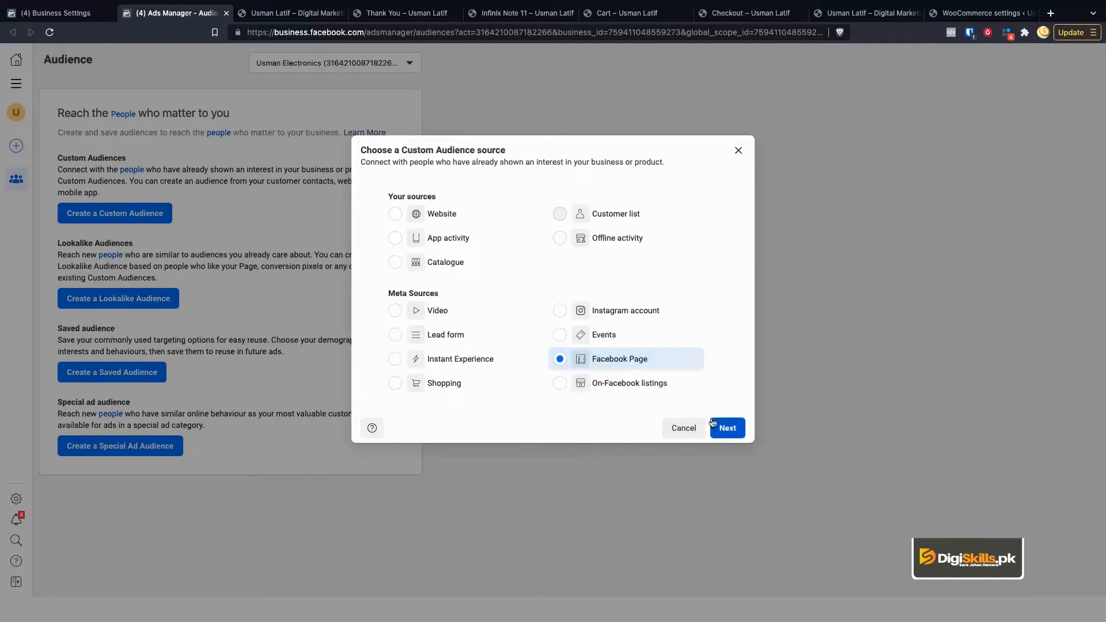
left_click(727, 427)
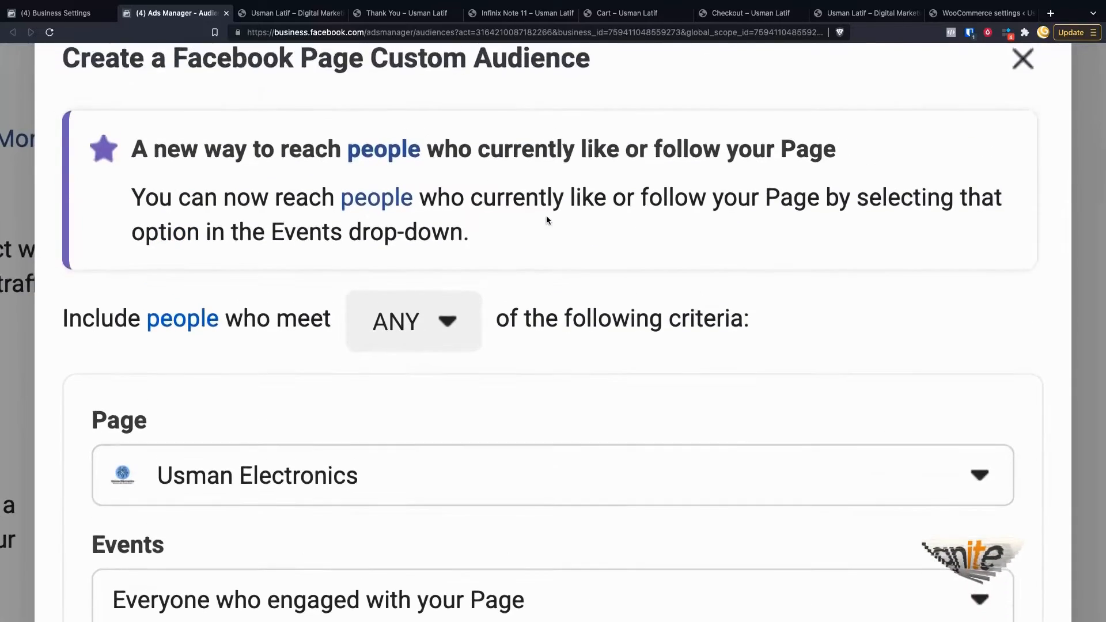
Step: Keep Usman Electronics as the Page and set the event to People who currently like or follow your Page
scroll(546, 219, "down", 5)
scroll(546, 220, "up", 1)
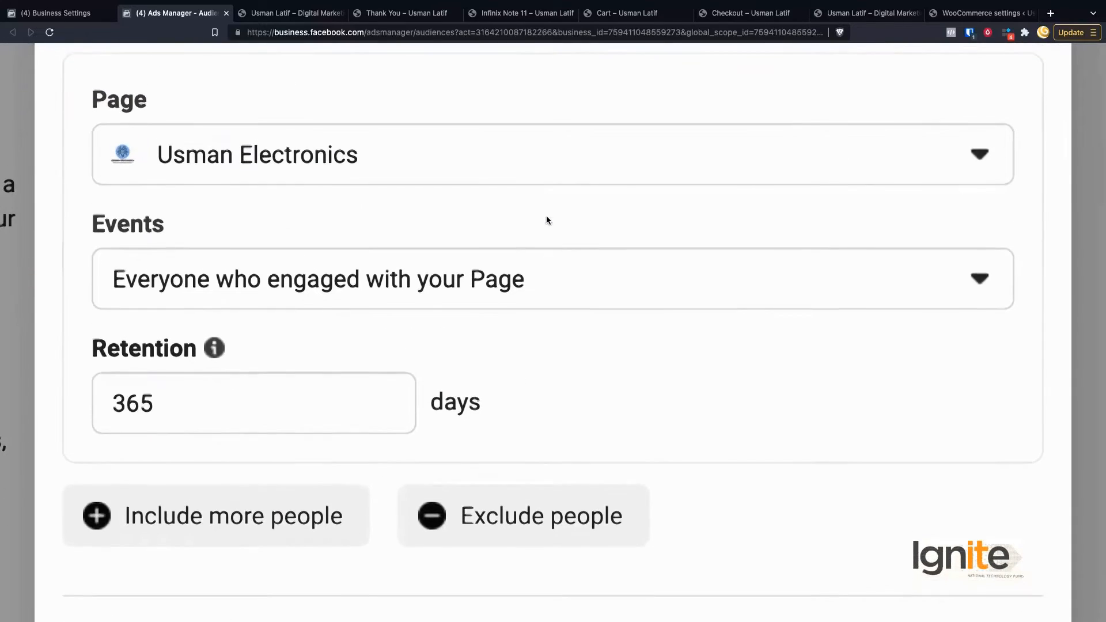
left_click(433, 160)
left_click(532, 104)
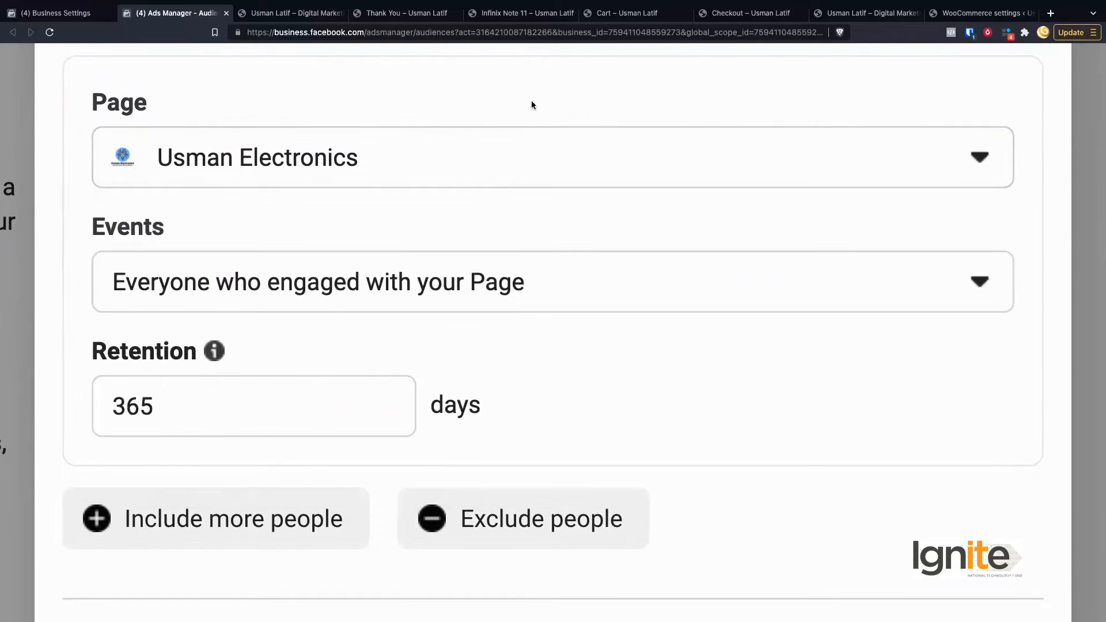
scroll(423, 264, "down", 2)
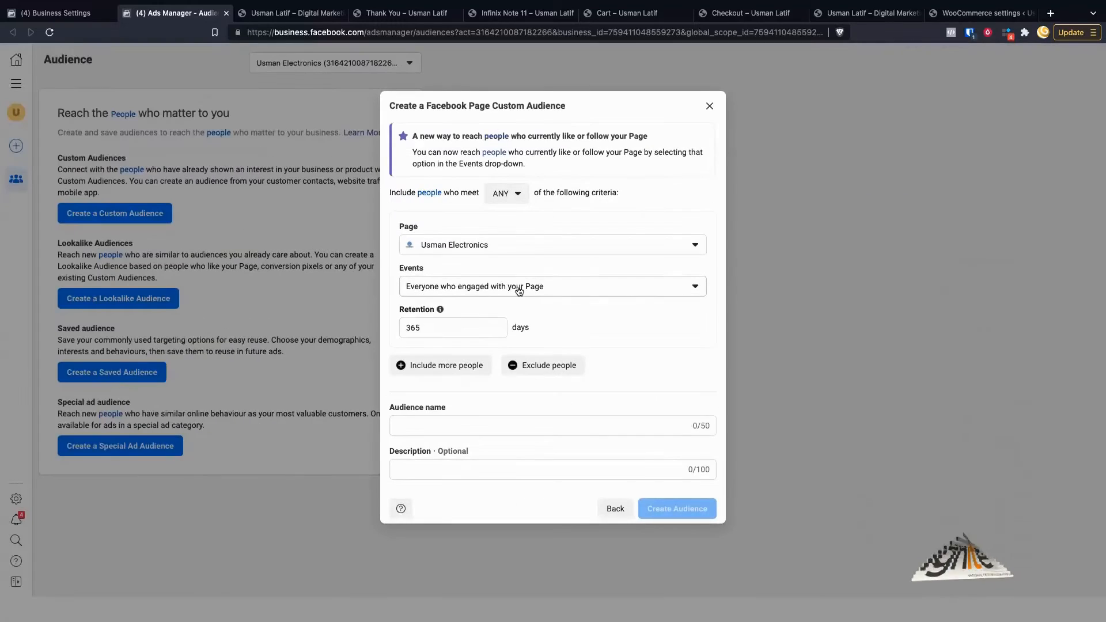
left_click(524, 200)
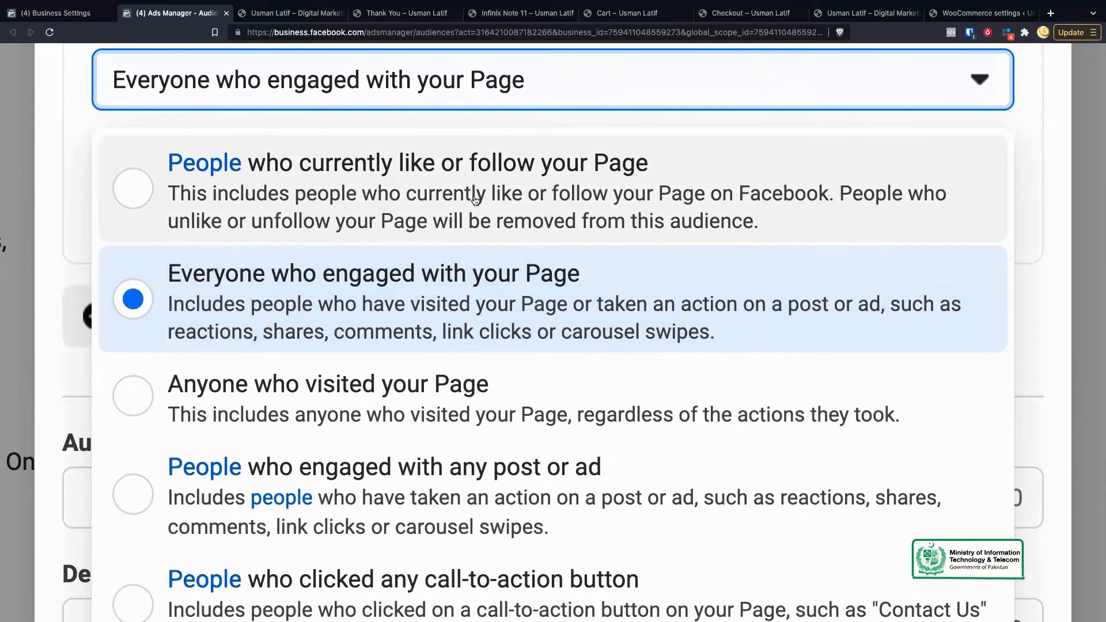
left_click(277, 197)
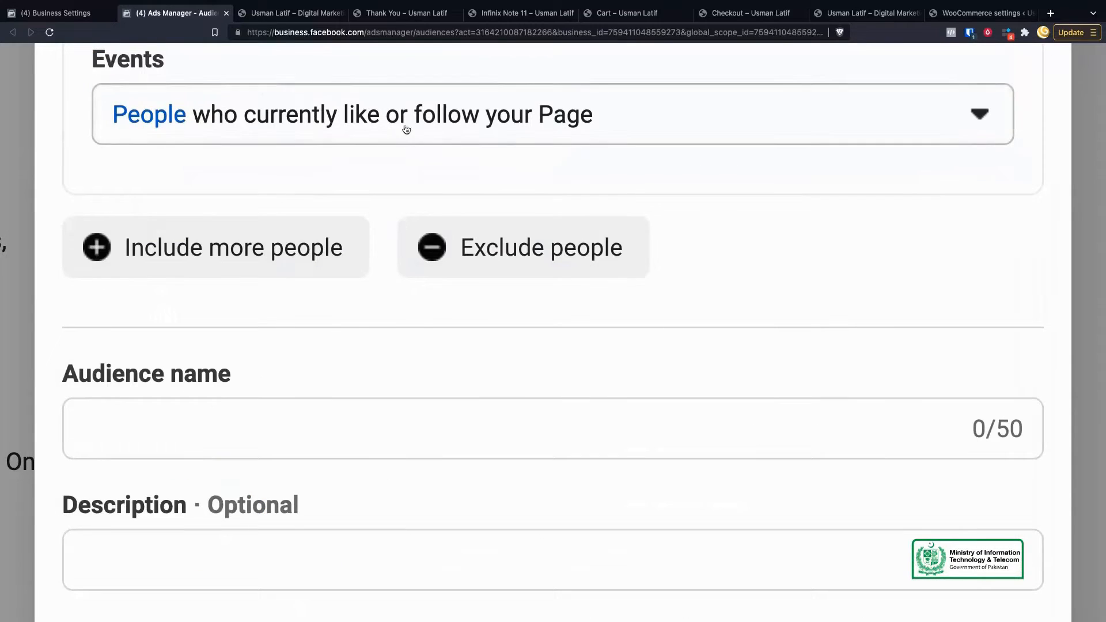
Step: Change the Page audience's event to Anyone who visited your Page
left_click(395, 151)
scroll(356, 323, "down", 1)
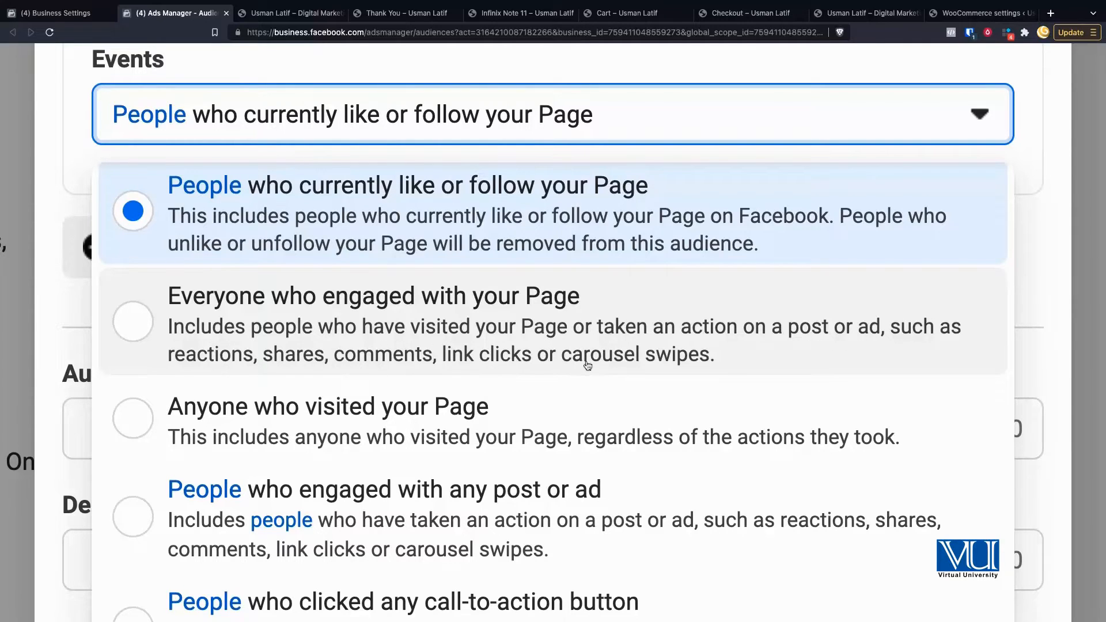
scroll(518, 381, "down", 2)
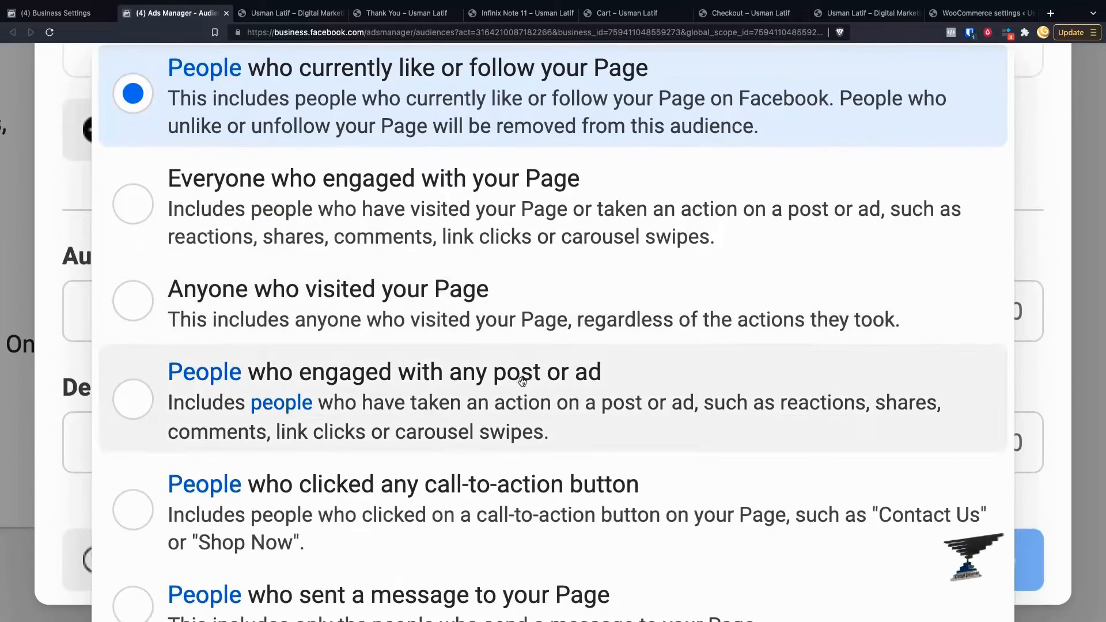
left_click(464, 317)
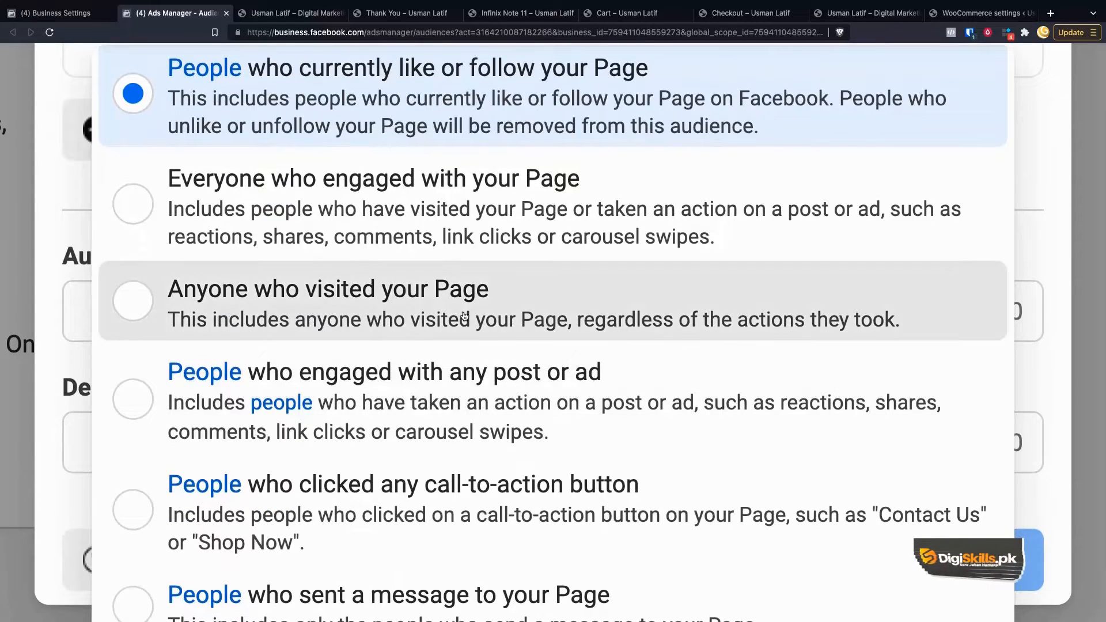
left_click(465, 317)
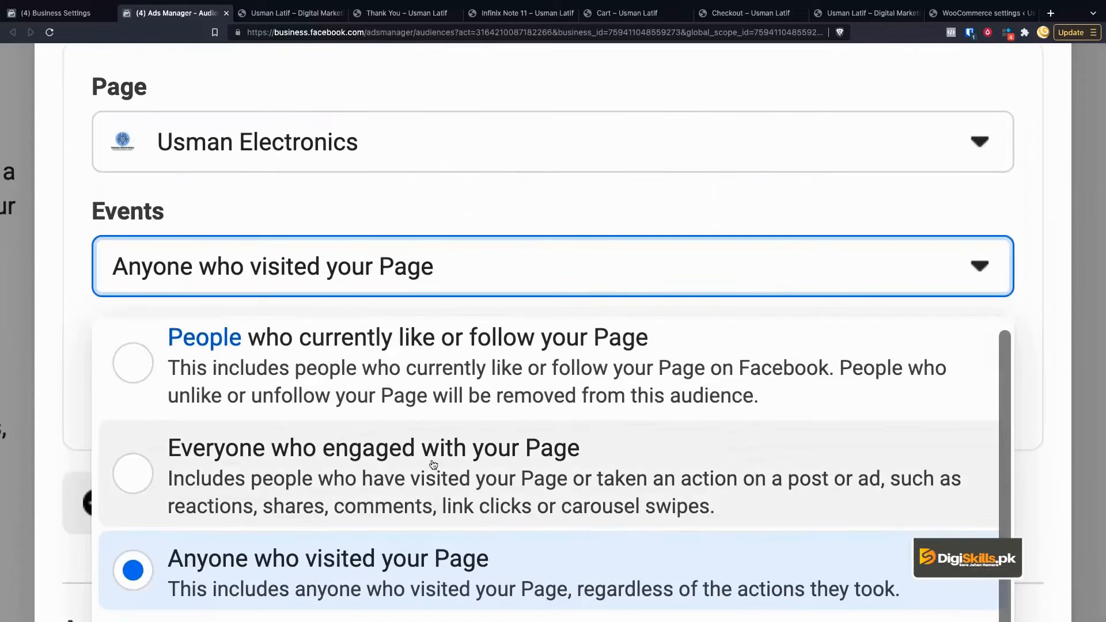
Step: Switch the event back to People who currently like or follow your Page and name the audience "Page Followers - 365"
scroll(444, 345, "down", 5)
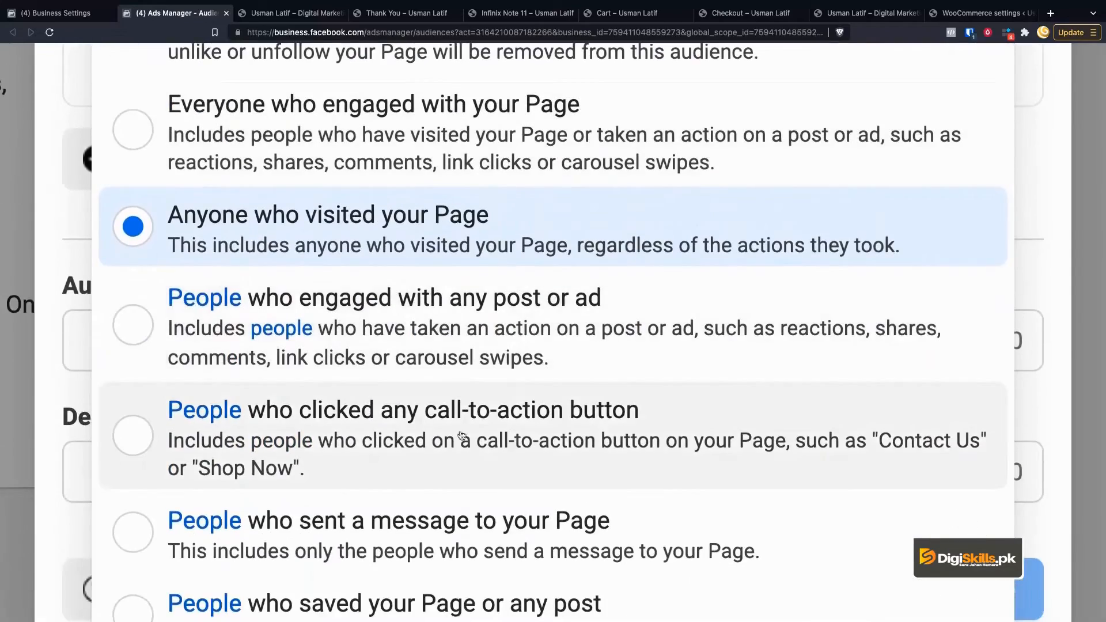
scroll(478, 421, "down", 3)
scroll(478, 422, "down", 5)
scroll(496, 355, "up", 1)
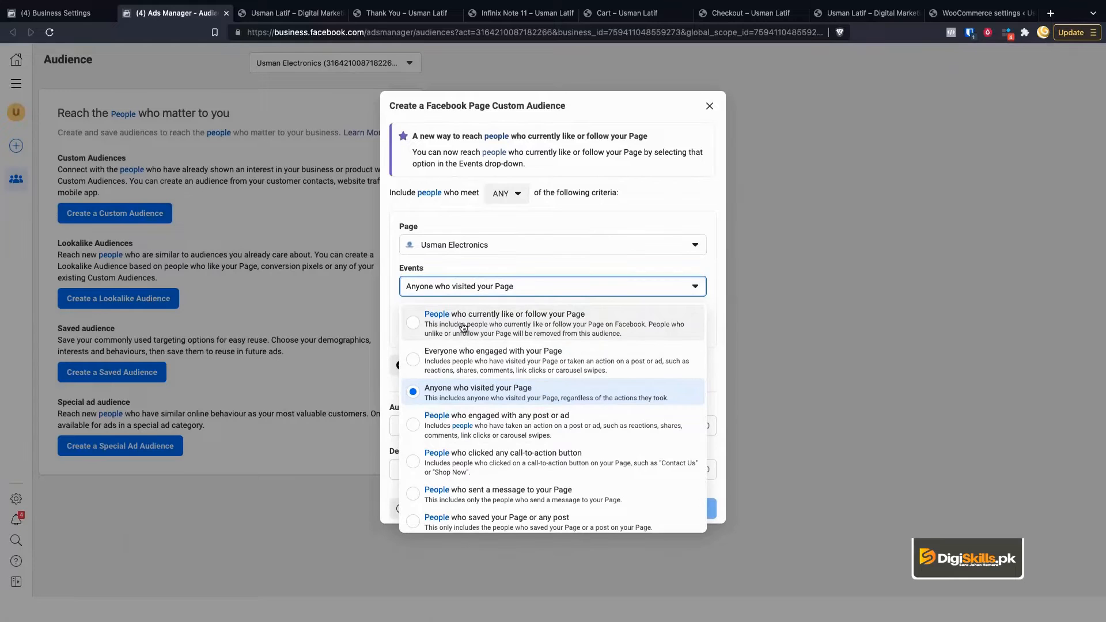
left_click(481, 325)
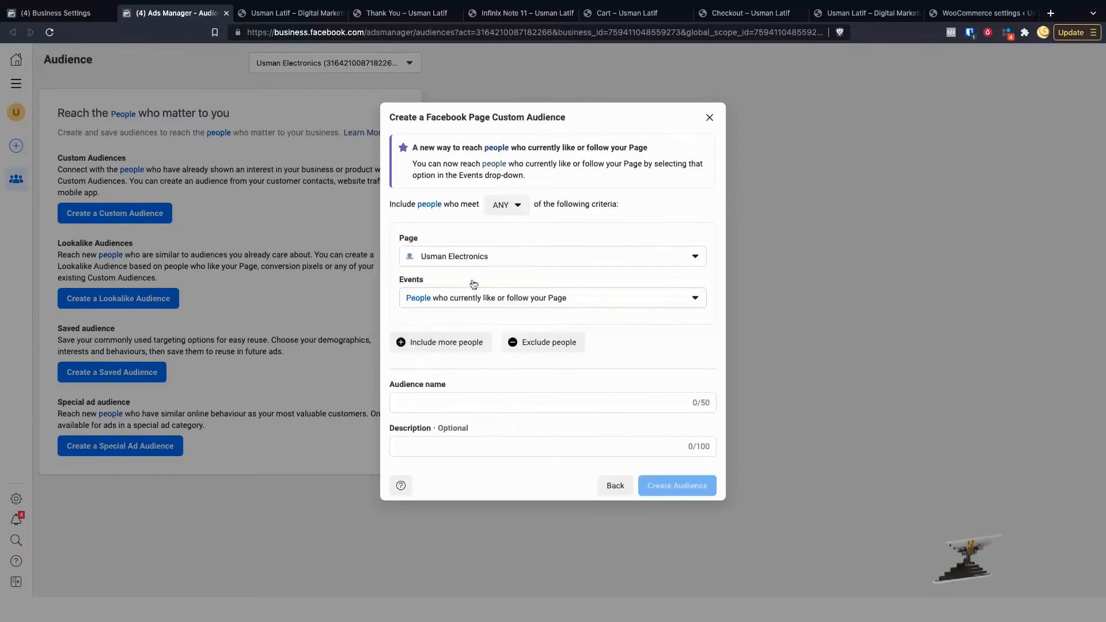
left_click(480, 401)
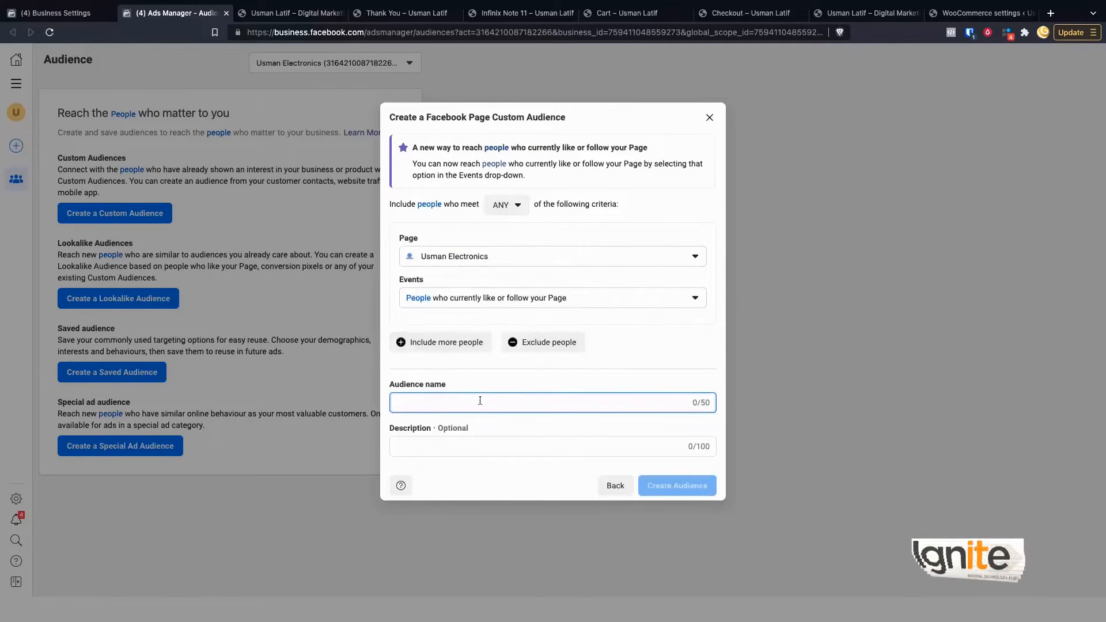
type("Page Followers - 365")
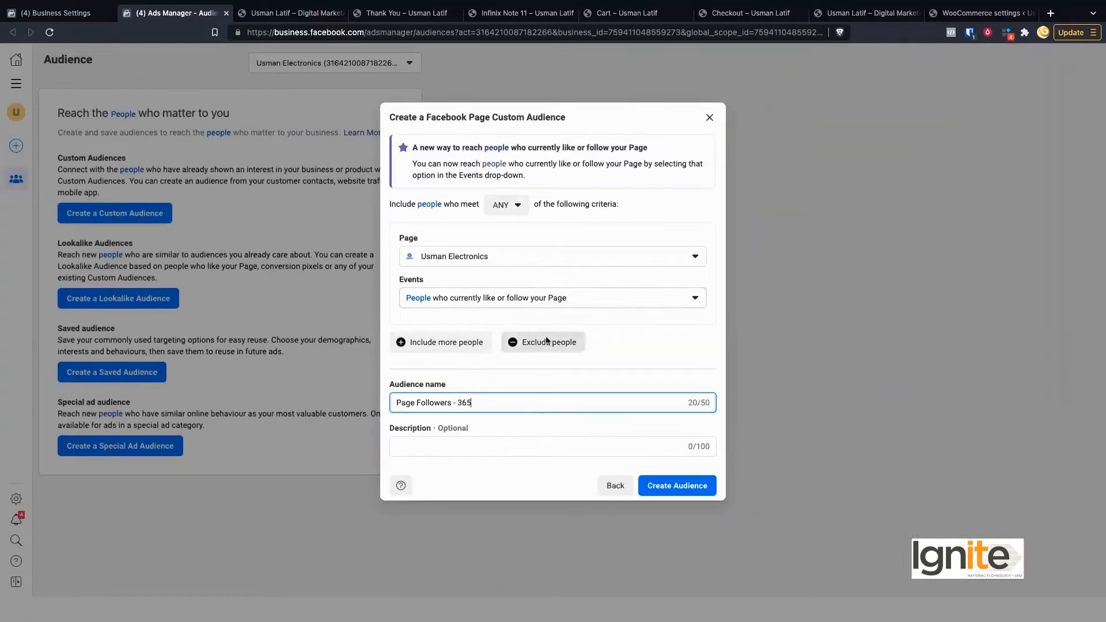
Step: Set the event to Everyone who engaged with your Page and rename the audience "Engaged Visitors - 365D"
left_click(437, 423)
left_click(477, 371)
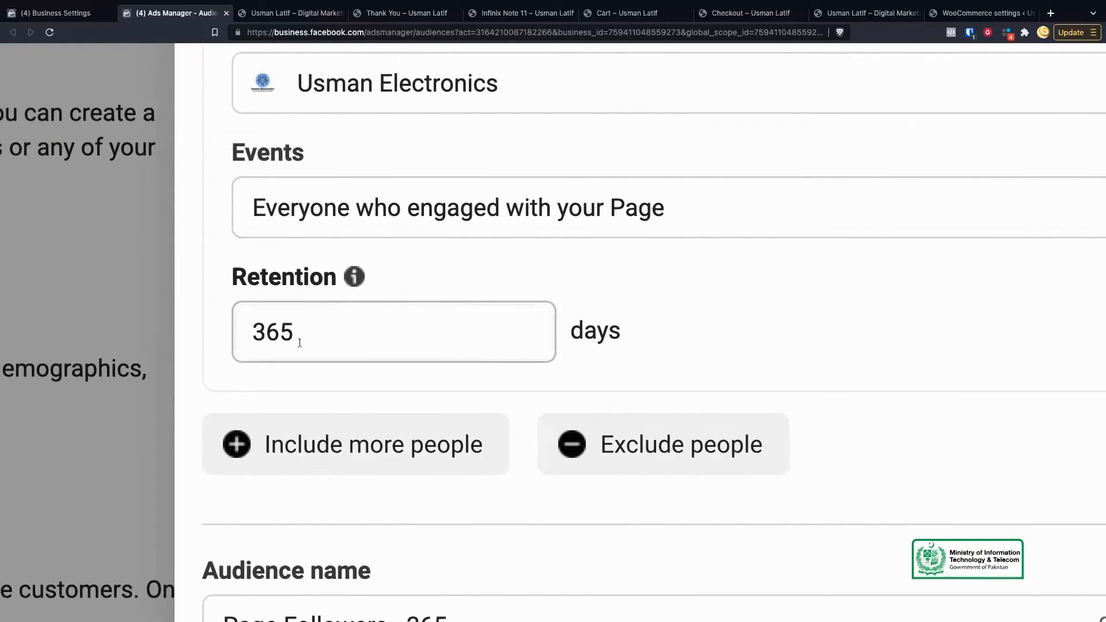
scroll(482, 323, "down", 5)
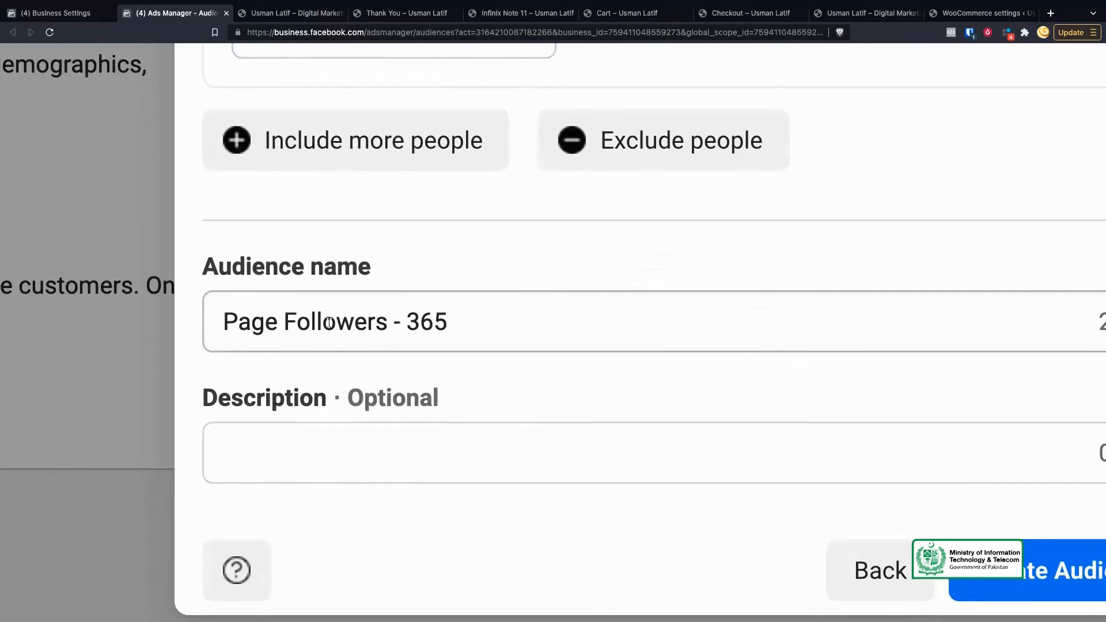
double_click(292, 322)
key("ctrl+a")
type("Engaged Visitors - 3")
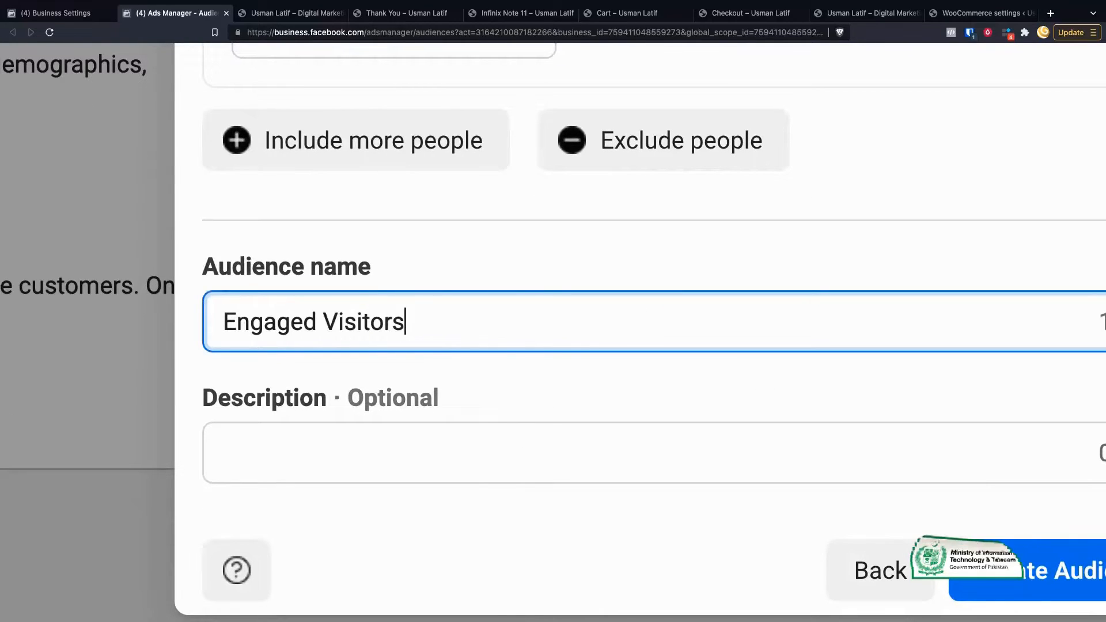
type("D")
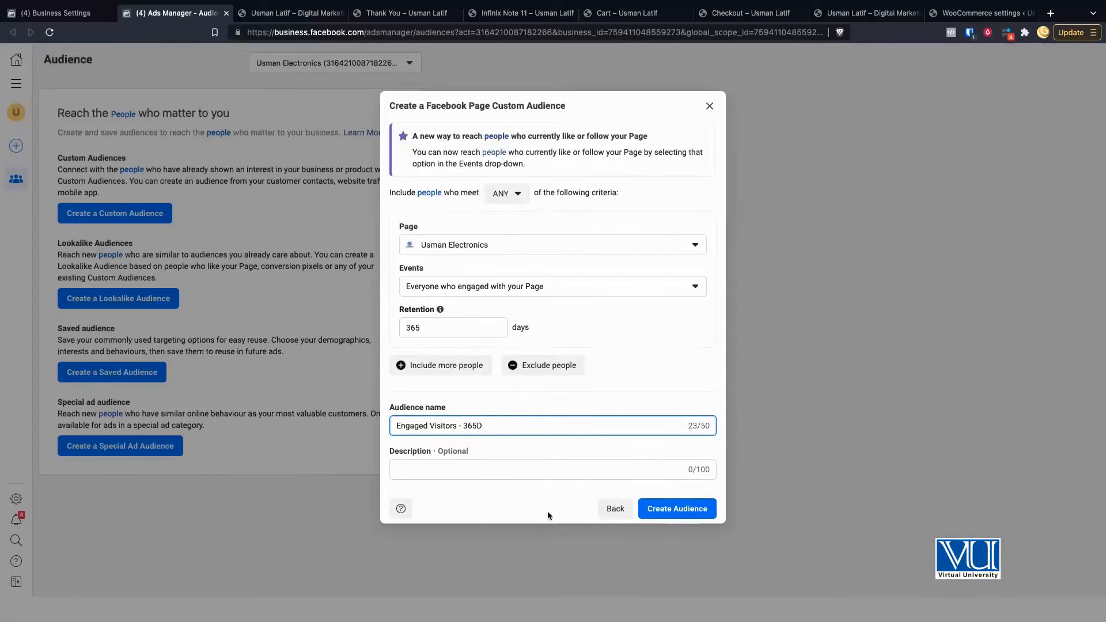
Step: Return to the source selection and start a Custom Audience based on Shopping instead
left_click(610, 517)
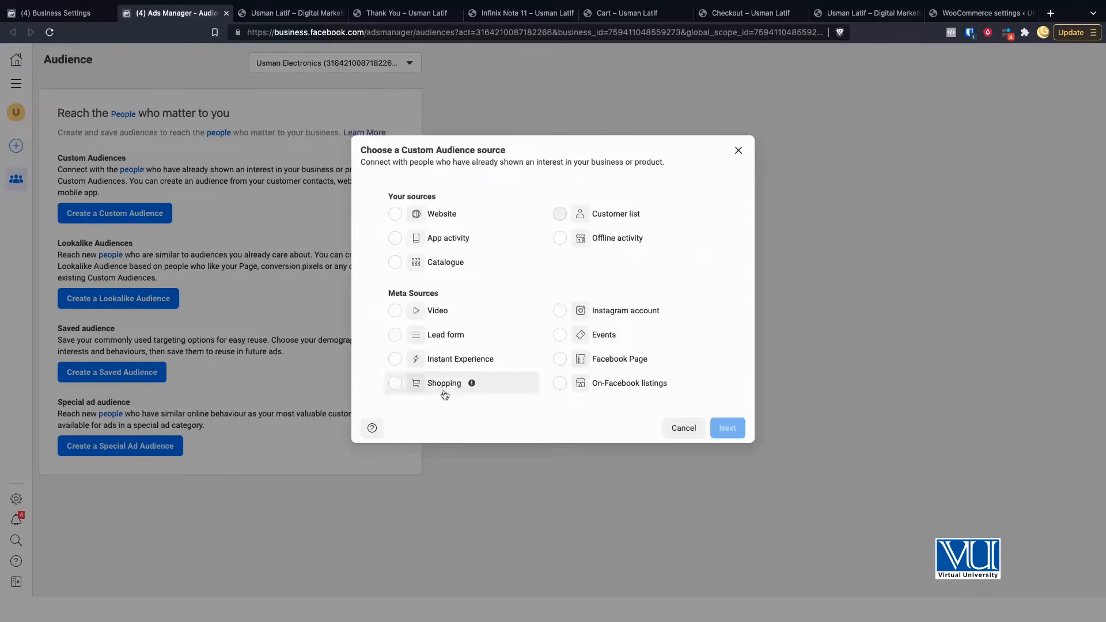
scroll(441, 387, "up", 8)
scroll(570, 368, "right", 5)
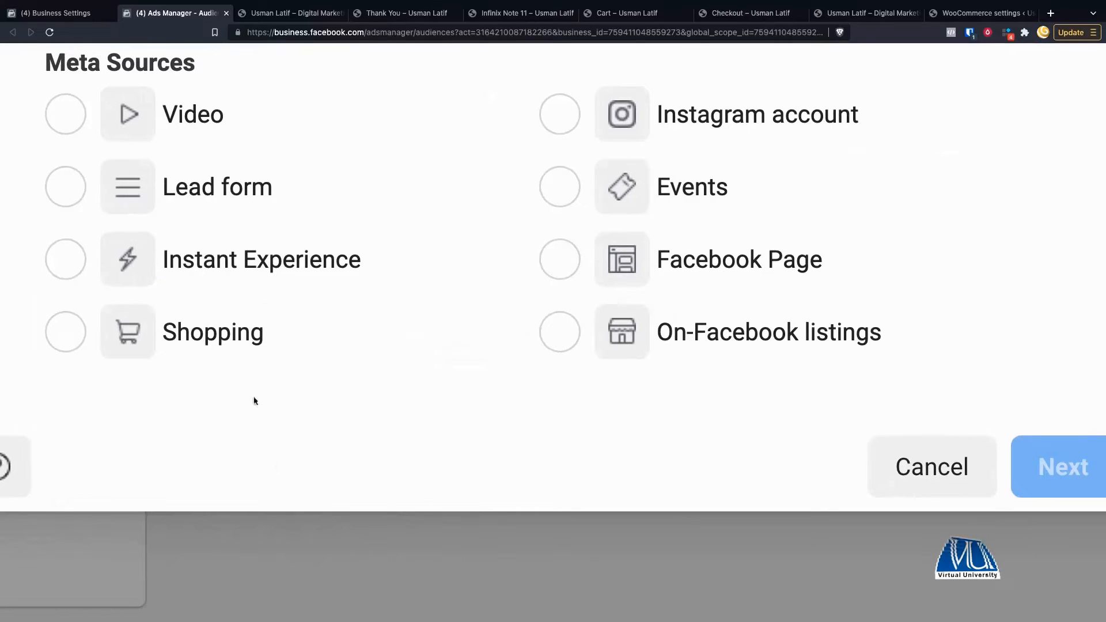
left_click(167, 341)
scroll(361, 376, "down", 8)
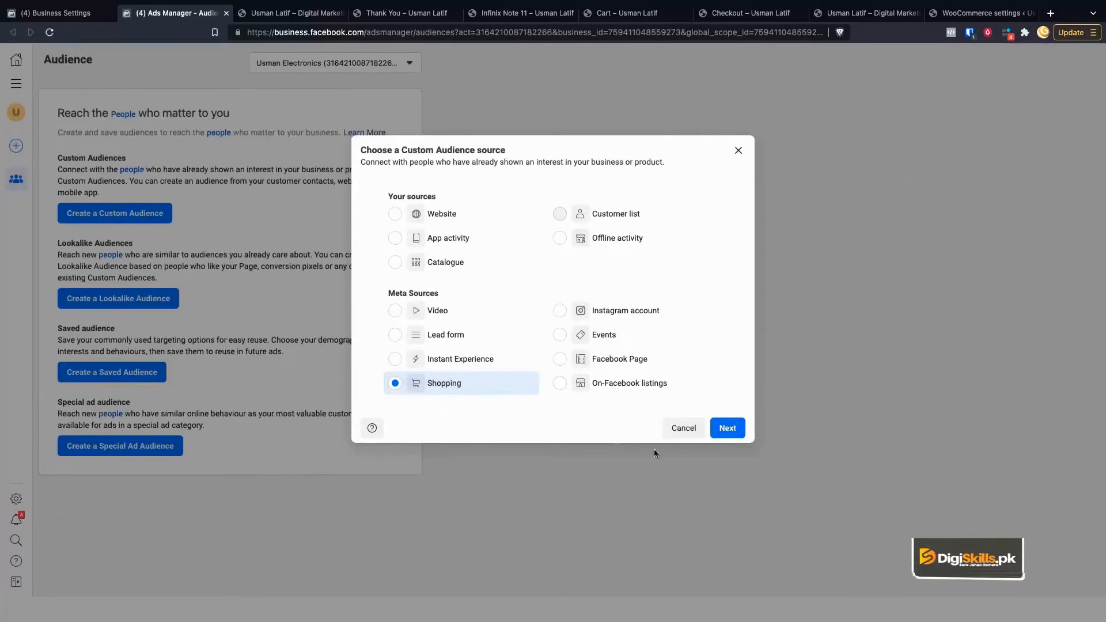
left_click(727, 429)
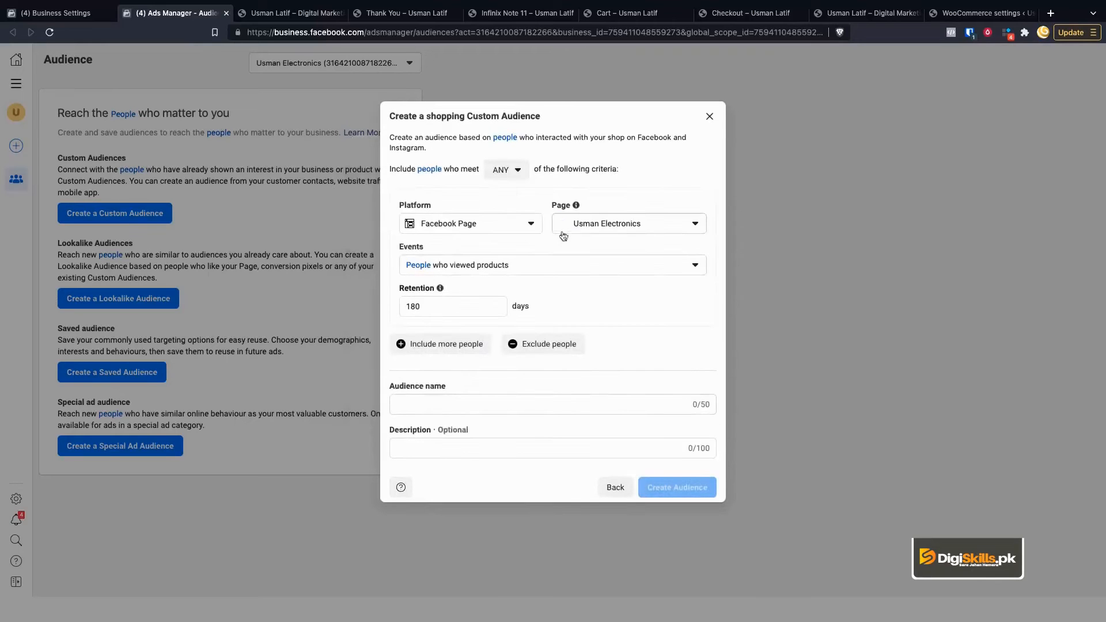
Step: Check the platform choices for the shopping audience, keeping Facebook Page as the platform and Usman Electronics as the Page
scroll(550, 230, "up", 5)
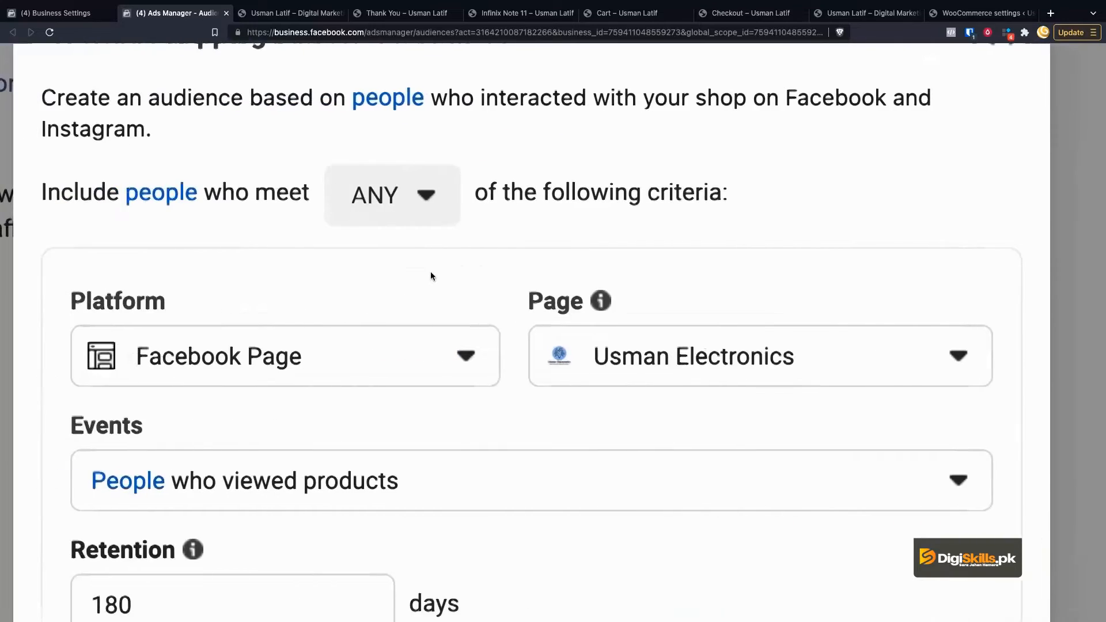
scroll(430, 276, "down", 1)
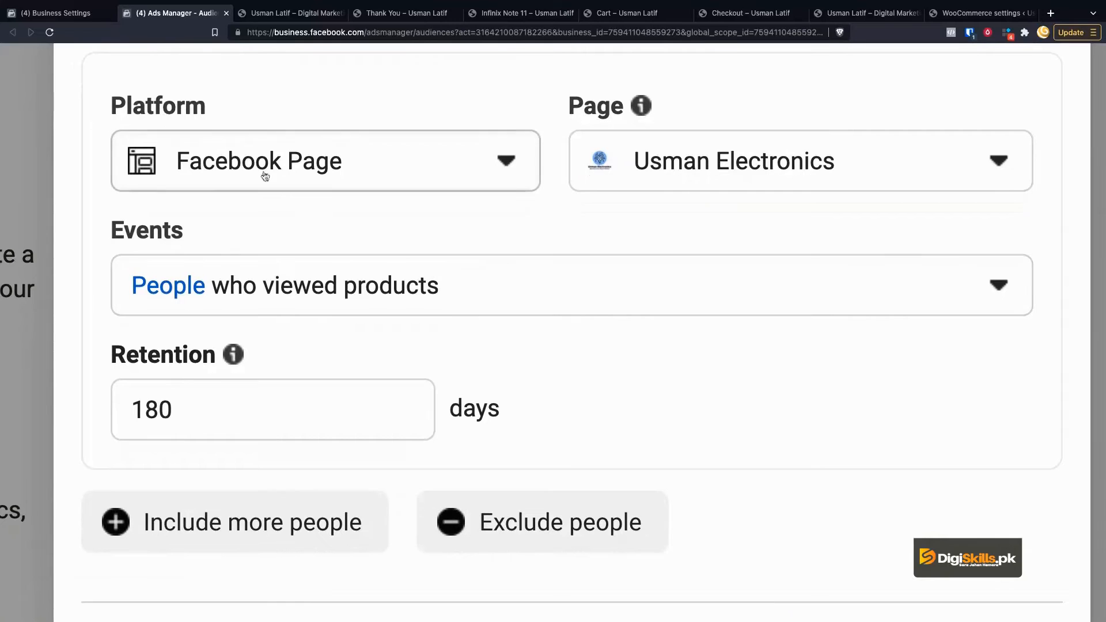
left_click(412, 174)
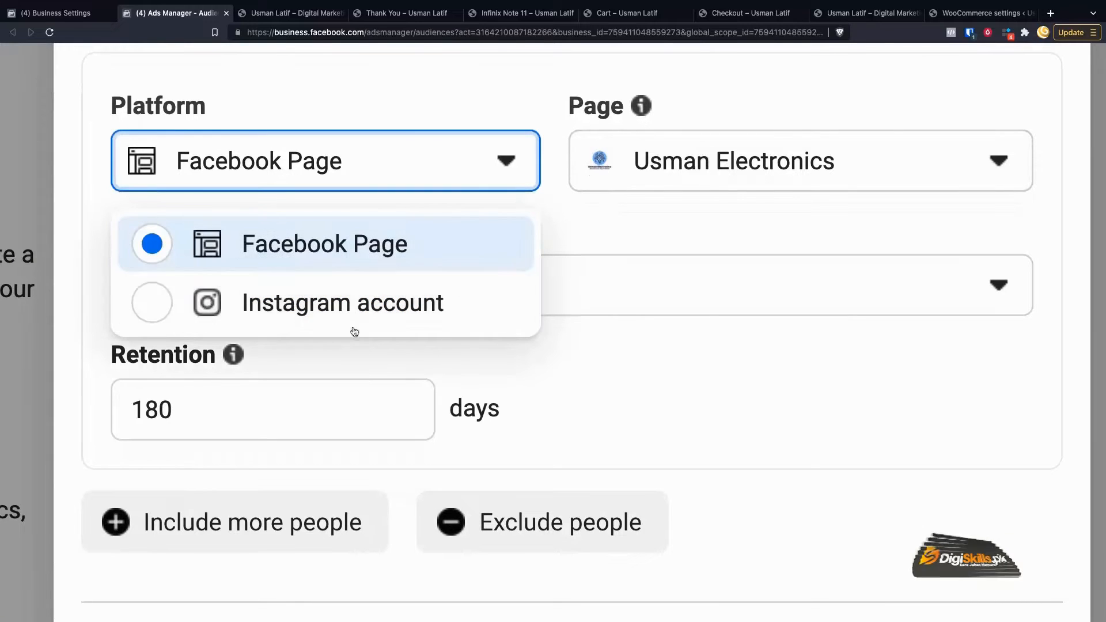
left_click(604, 229)
left_click(715, 163)
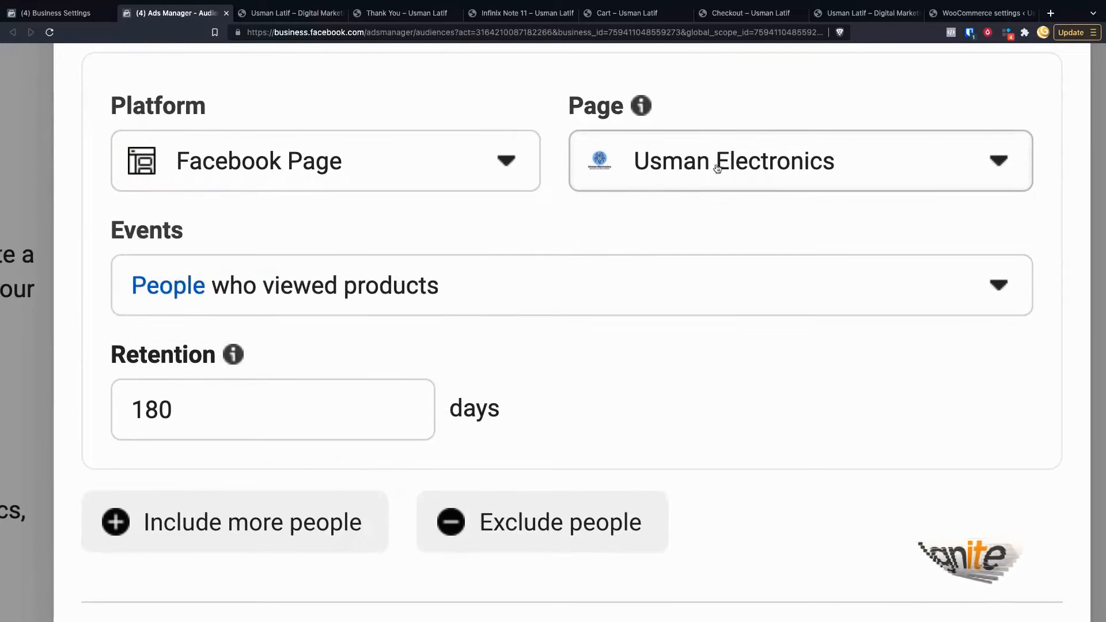
left_click(523, 219)
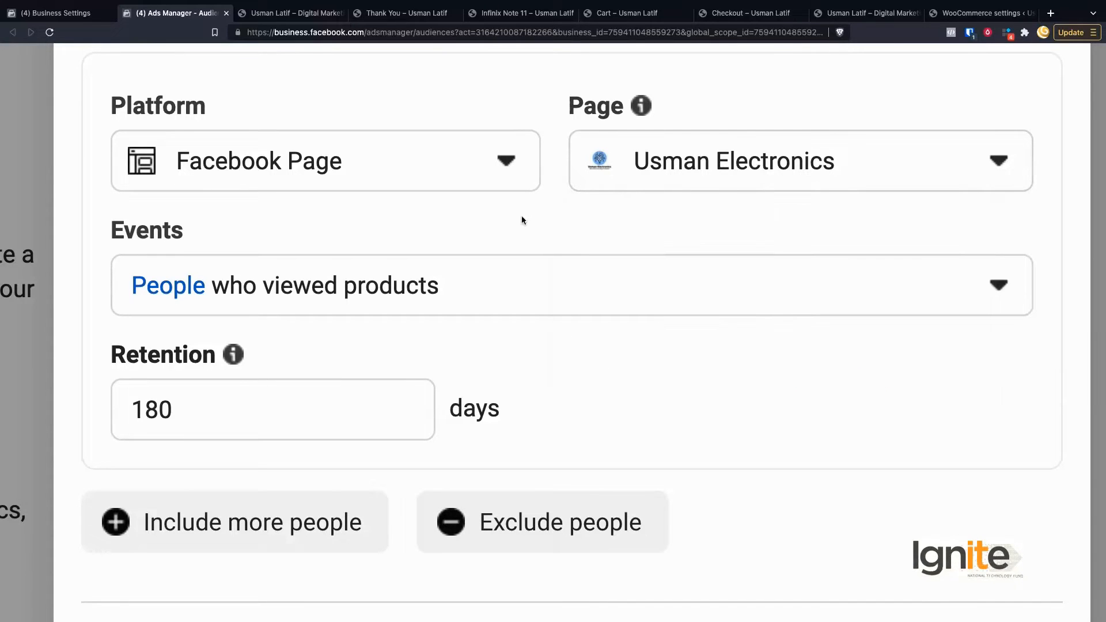
scroll(574, 323, "down", 2)
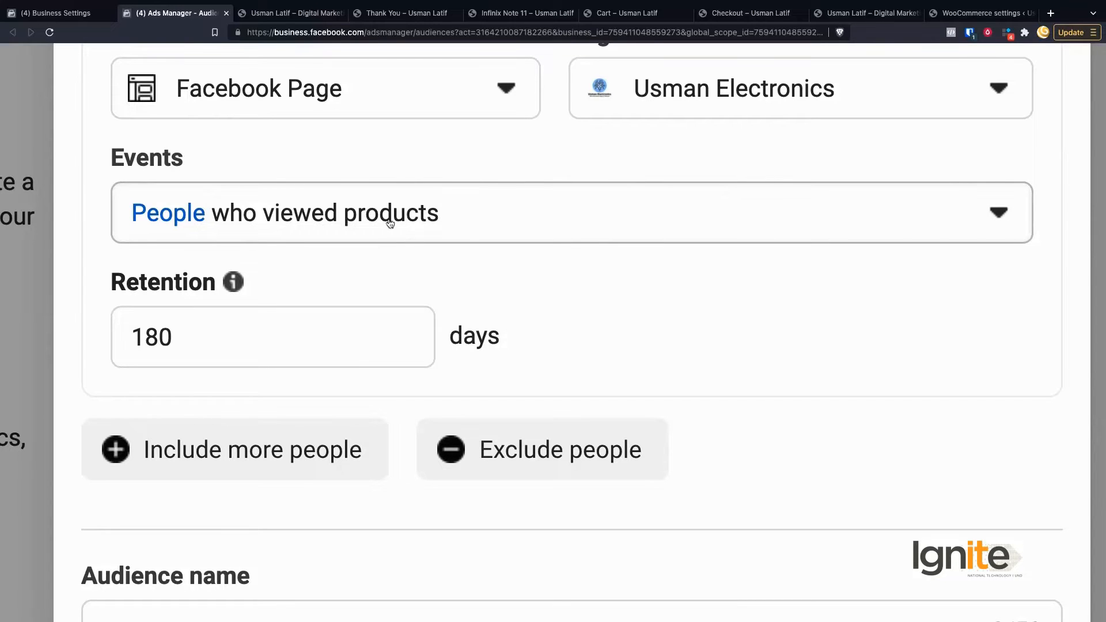
Step: Review the available shopping events and set the event to People who purchased any products
left_click(629, 216)
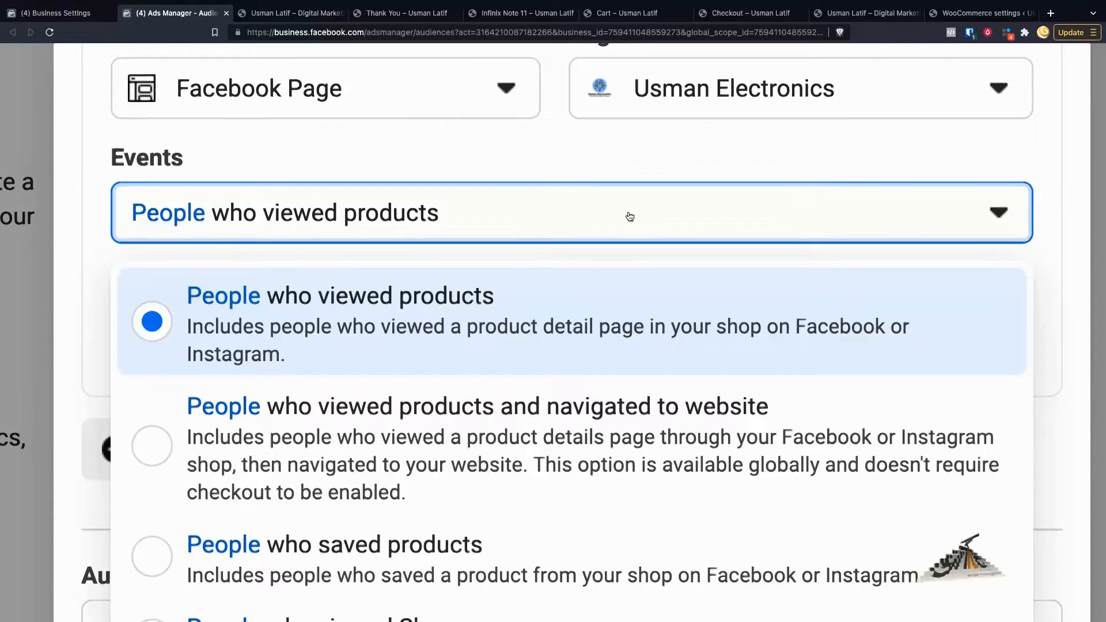
scroll(582, 320, "up", 5)
scroll(424, 356, "down", 1)
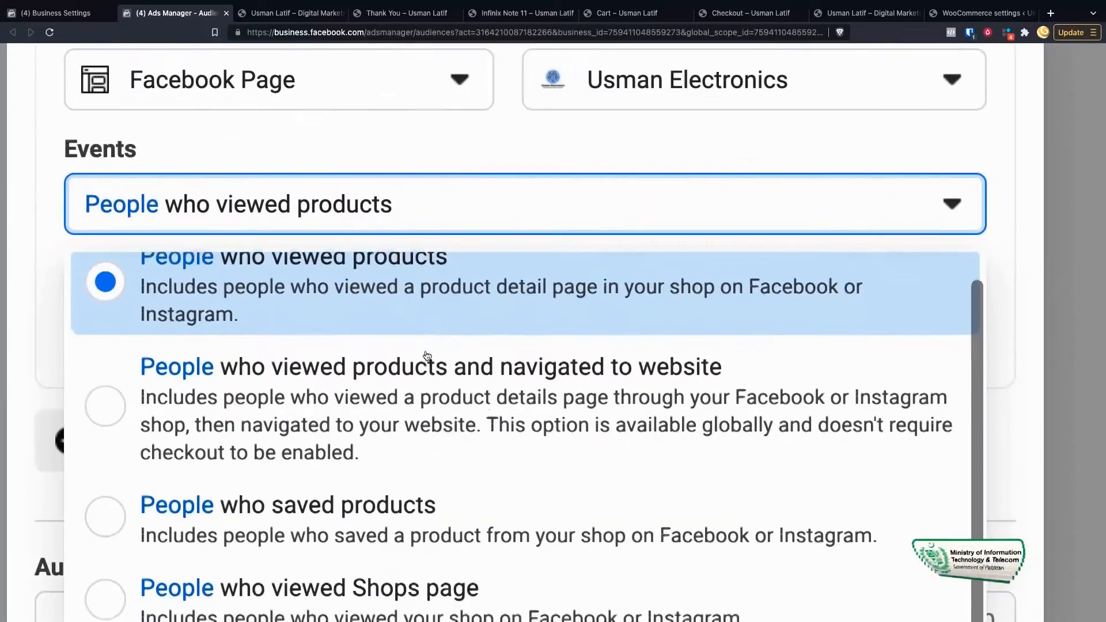
scroll(425, 356, "up", 1)
scroll(30, 292, "down", 3)
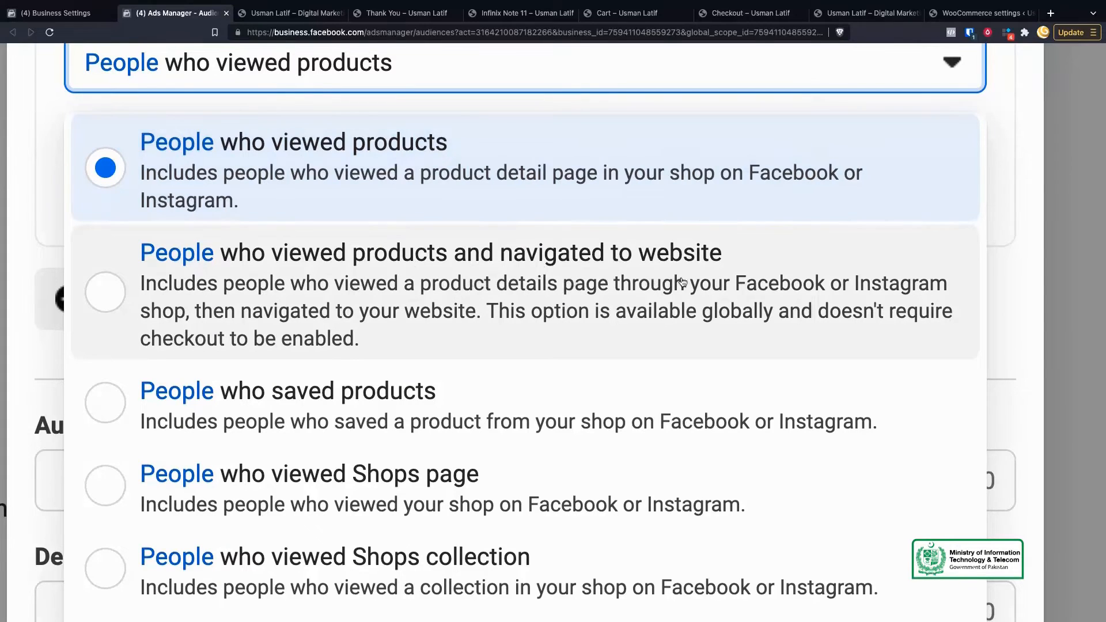
scroll(681, 282, "down", 2)
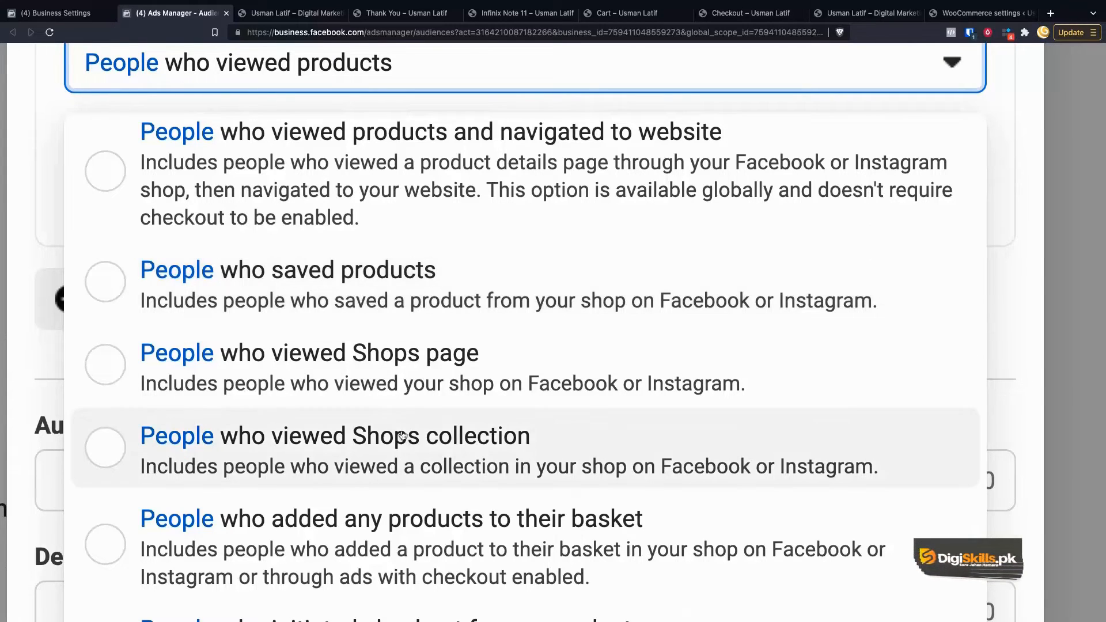
scroll(403, 438, "down", 1)
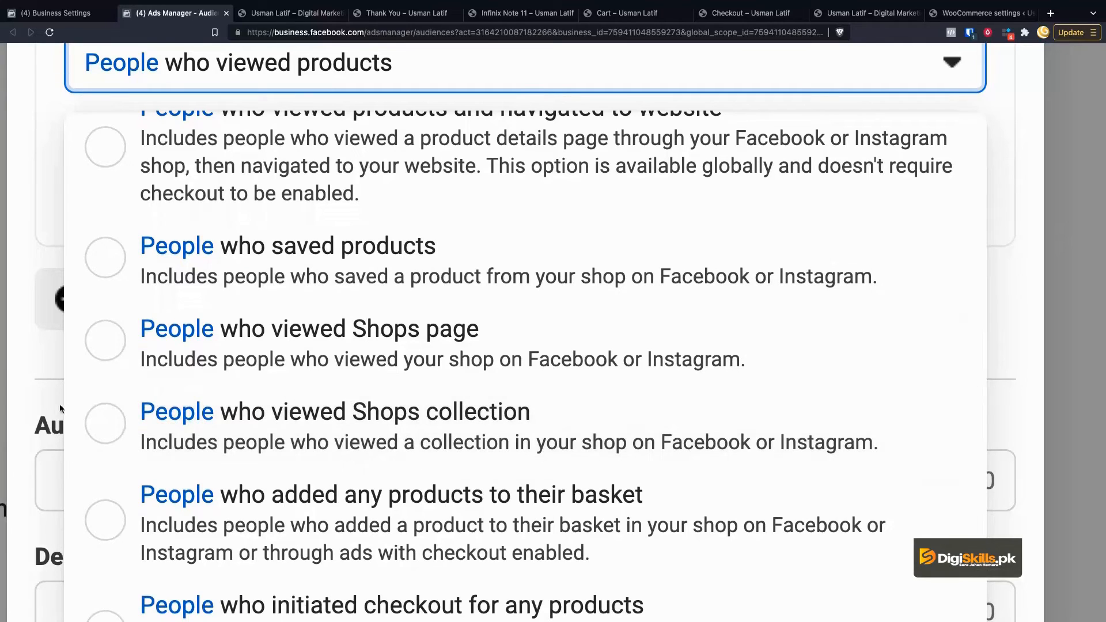
scroll(46, 403, "down", 4)
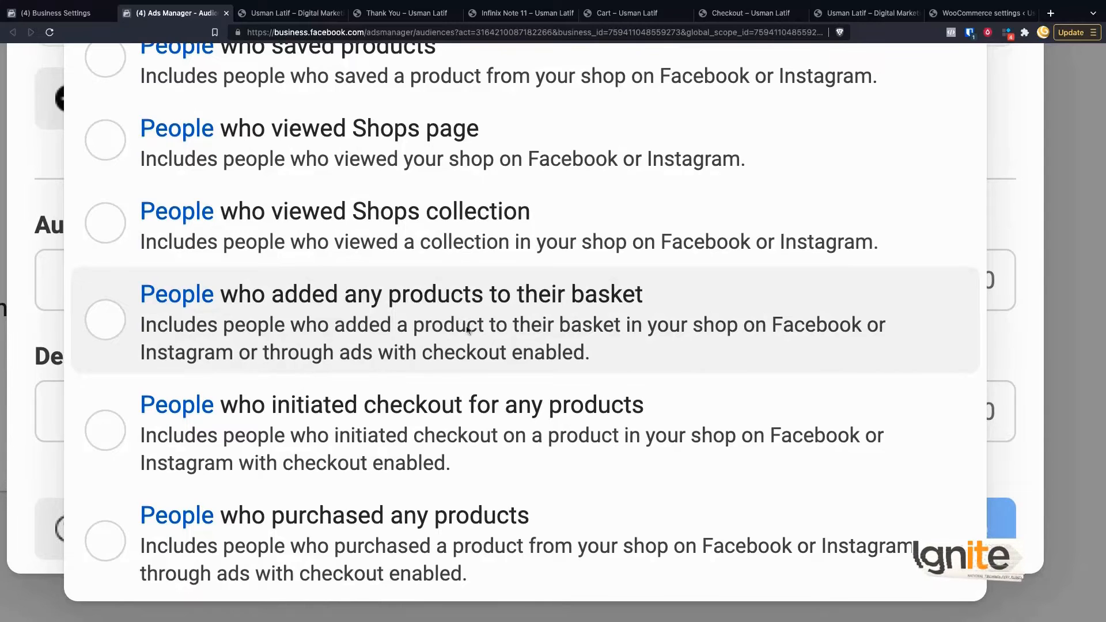
scroll(468, 330, "down", 3)
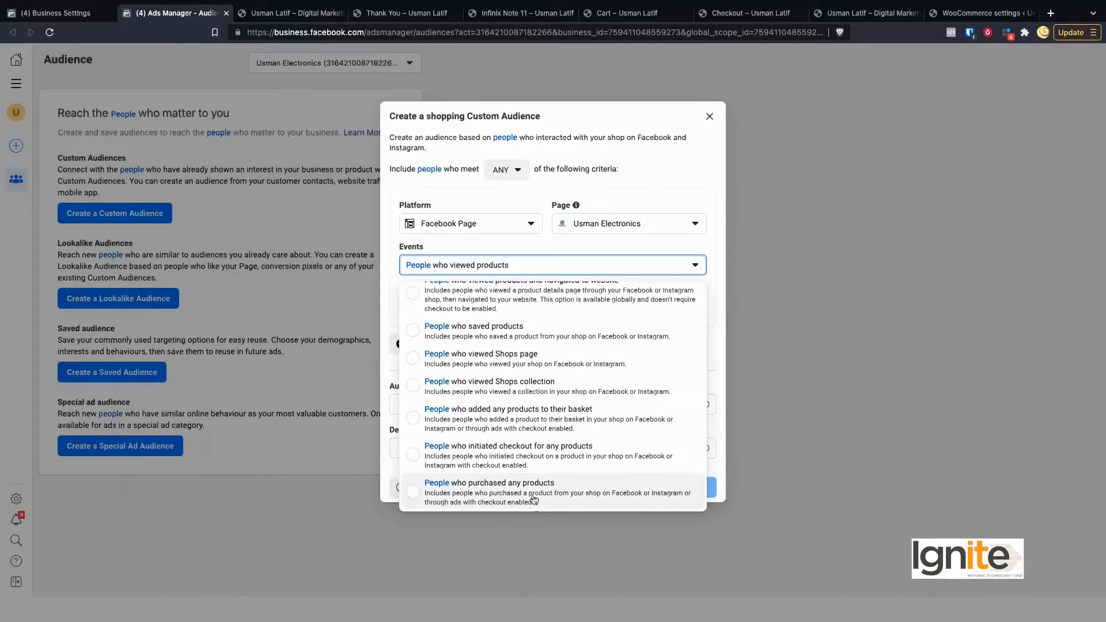
left_click(445, 453)
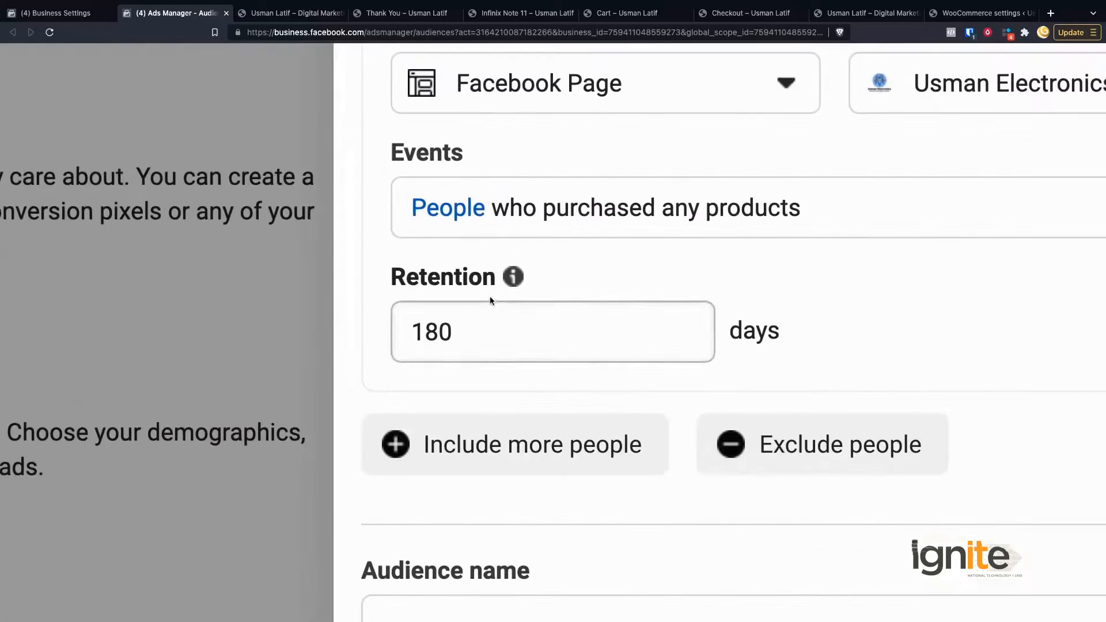
Step: Keep the 180-day retention and name the shopping audience "All Buyers - 6 months"
scroll(490, 300, "right", 5)
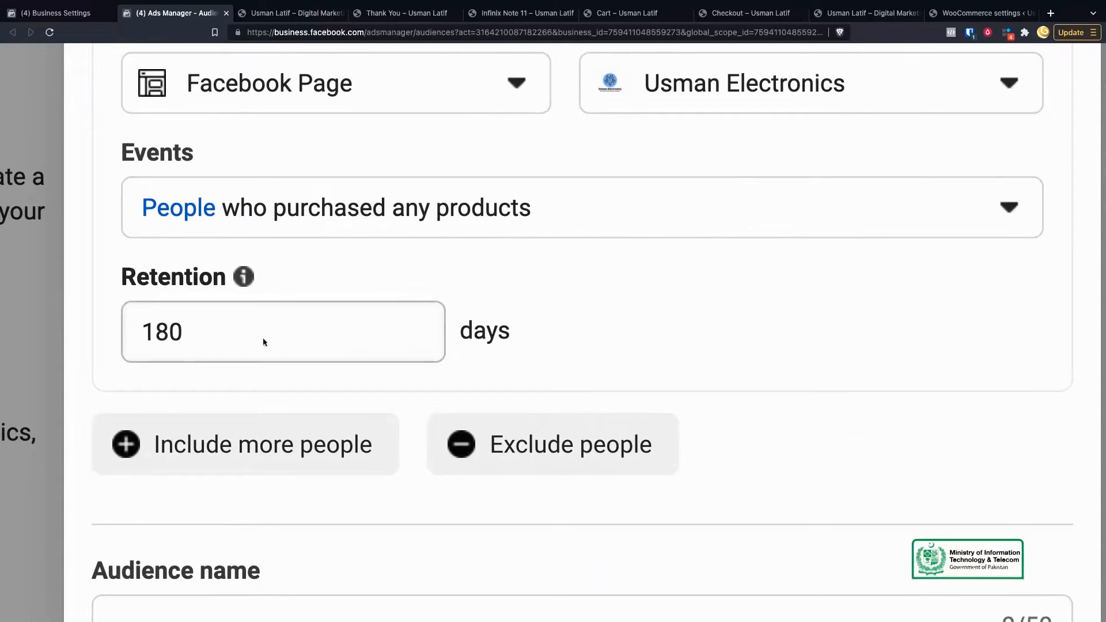
scroll(574, 340, "down", 3)
left_click(532, 462)
type("Buyers")
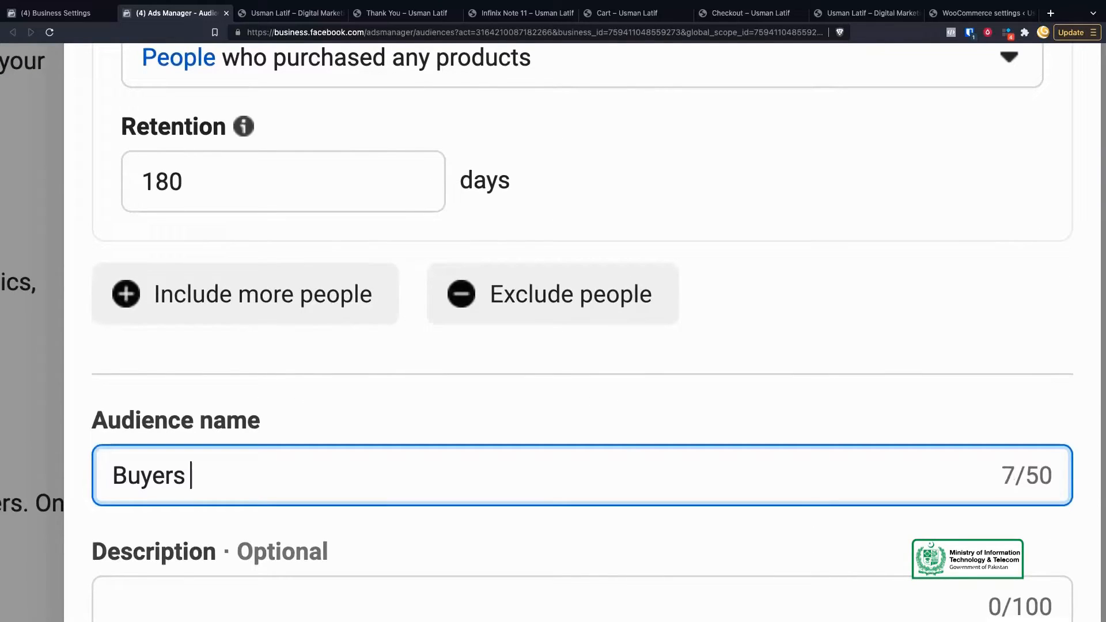
type(" - 6 months")
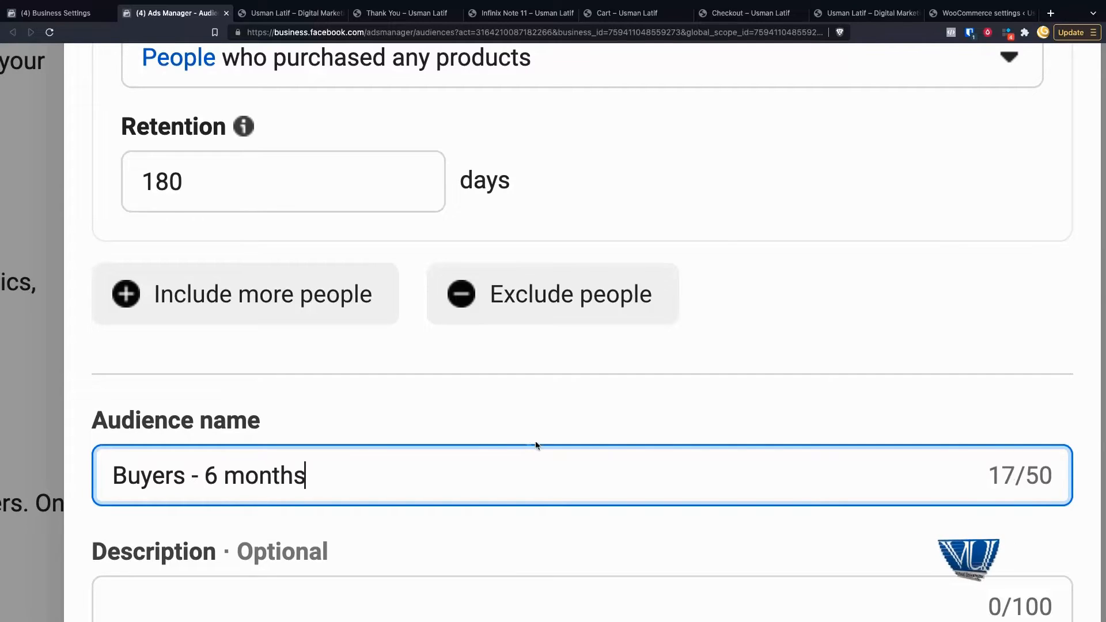
type("All")
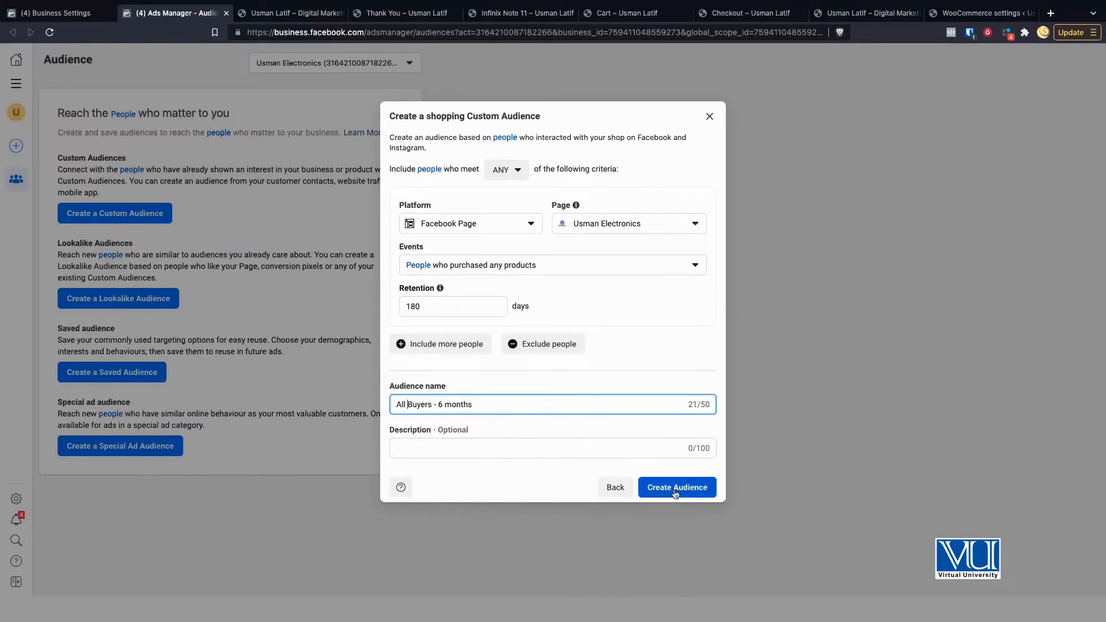
Step: Create the "All Buyers - 6 months" shopping audience, dismiss the notice about unused audiences, and check its availability in the audience list
left_click(684, 493)
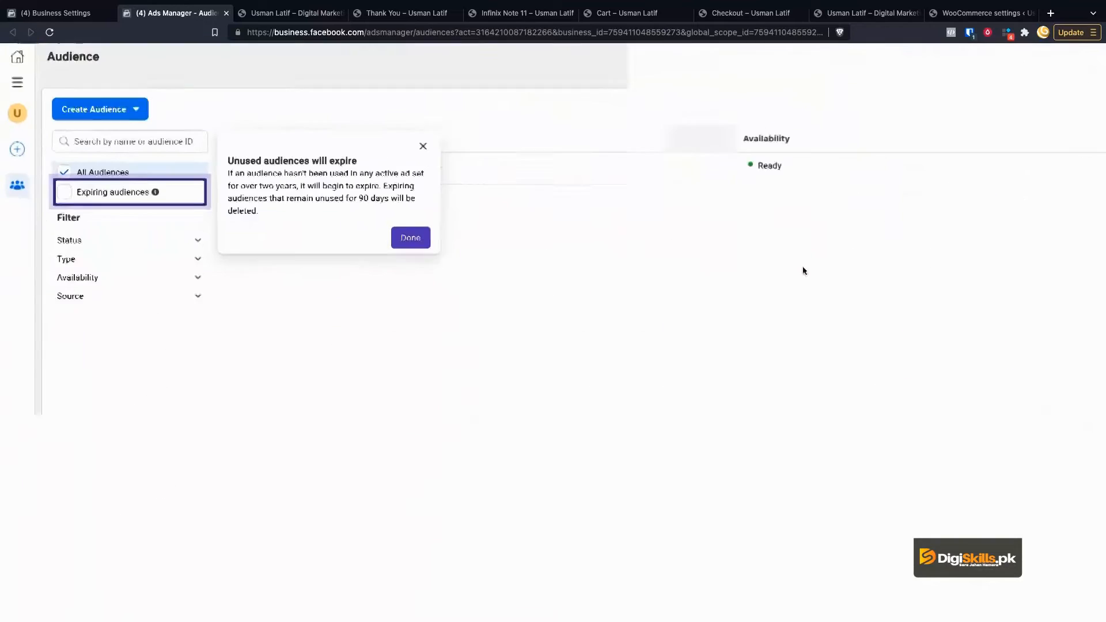
left_click(384, 231)
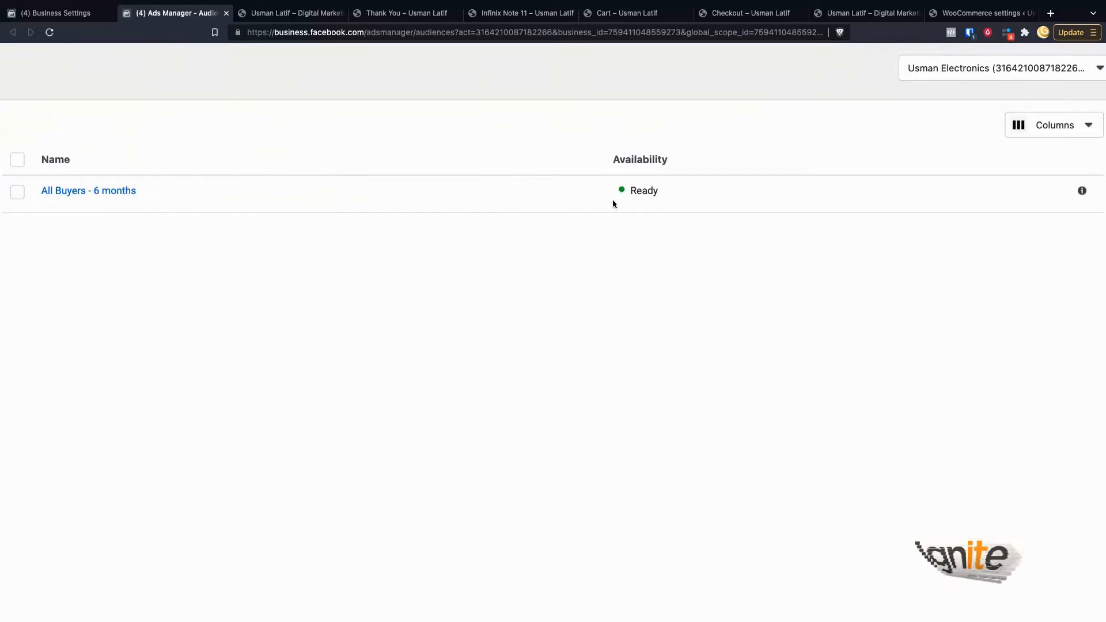
scroll(609, 205, "left", 3)
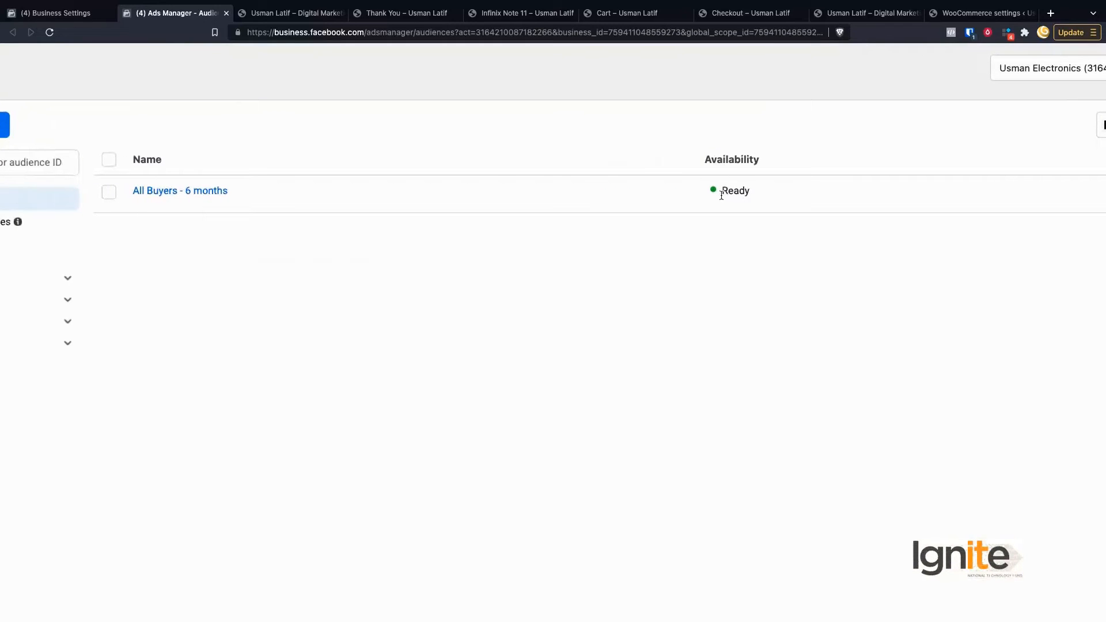
scroll(649, 209, "down", 3)
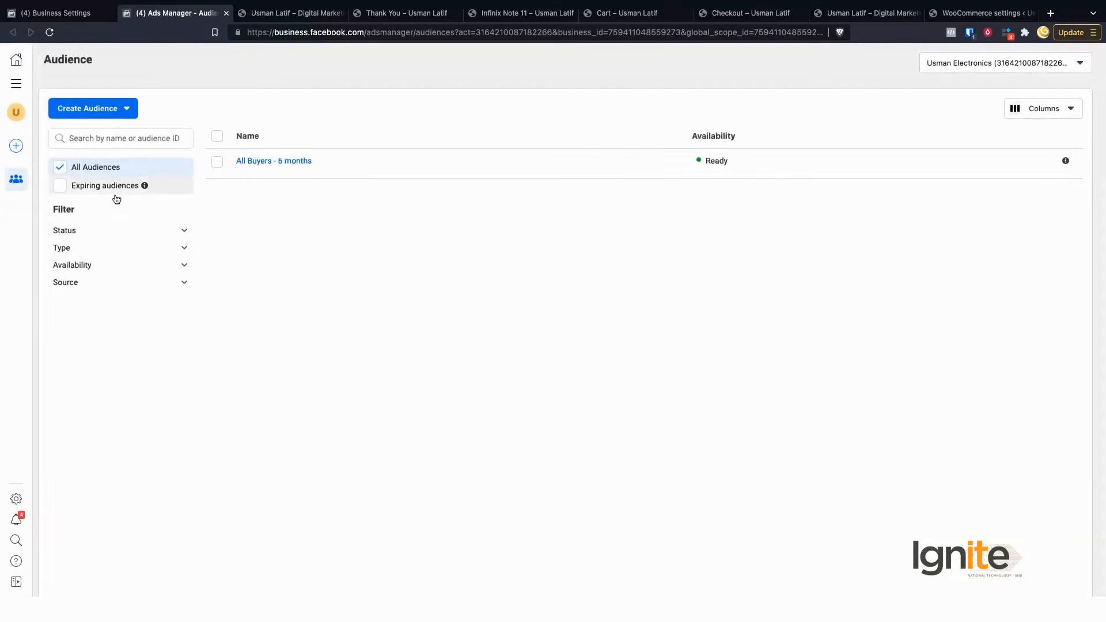
Step: Expand the Status, Type, Availability and Source filters of the audience list to see their options
left_click(115, 230)
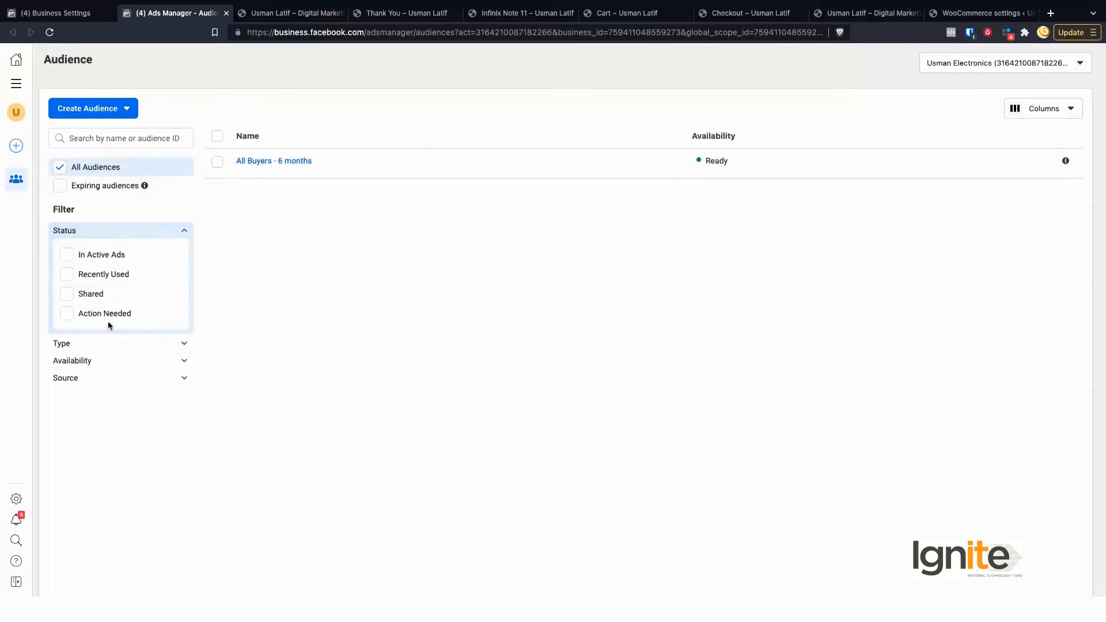
left_click(102, 344)
left_click(94, 438)
left_click(87, 528)
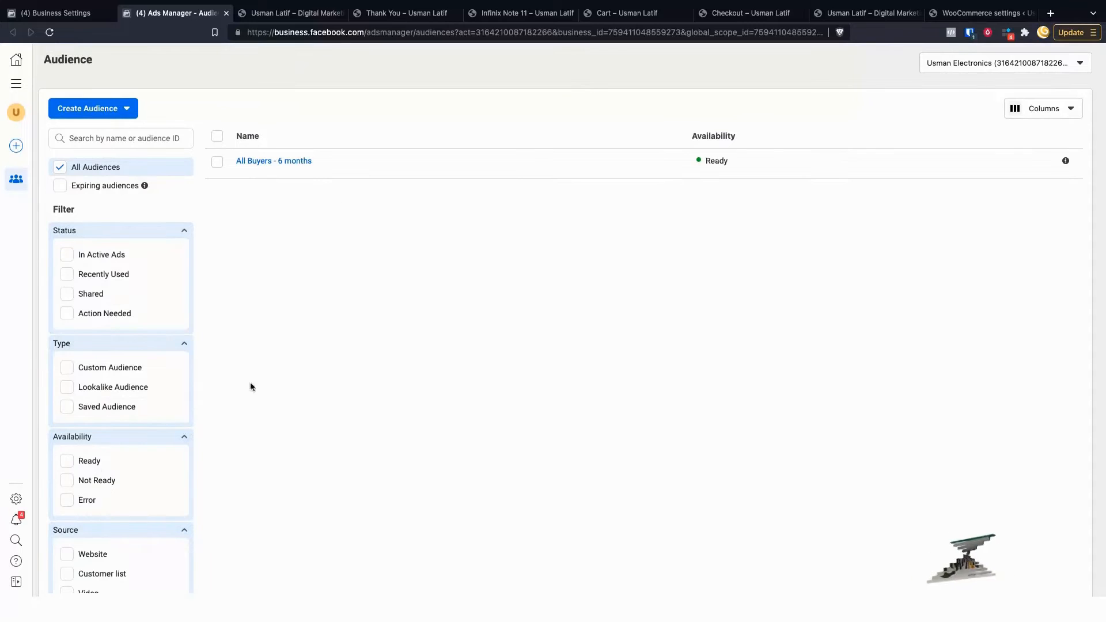
Step: Start another Custom Audience and go back from the shopping setup to the source selection
left_click(87, 109)
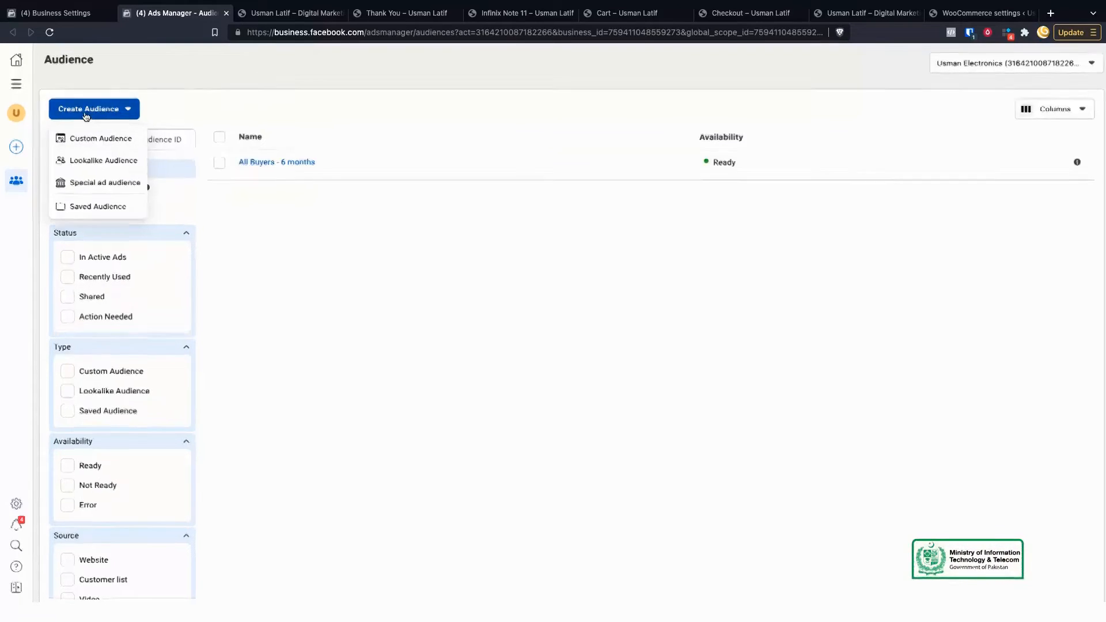
scroll(345, 254, "down", 2)
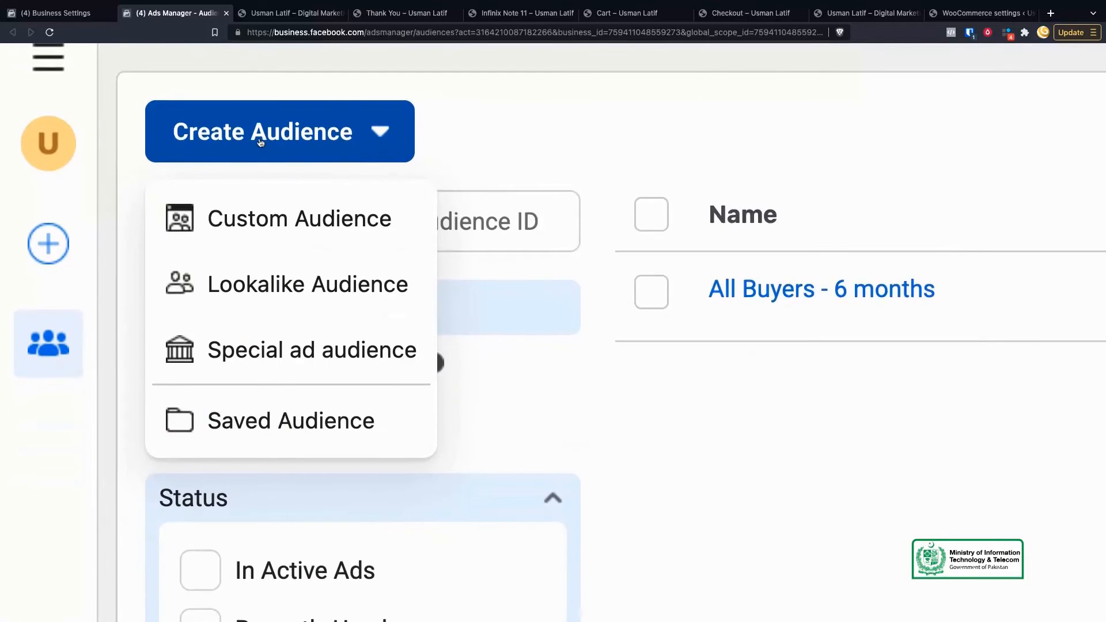
mouse_move(278, 288)
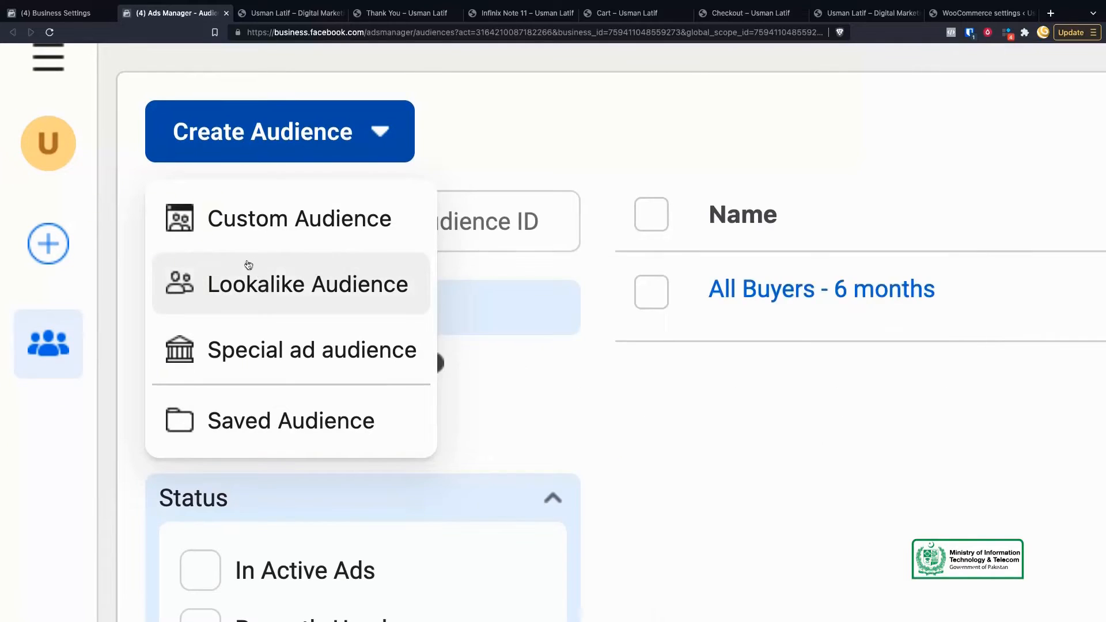
mouse_move(255, 228)
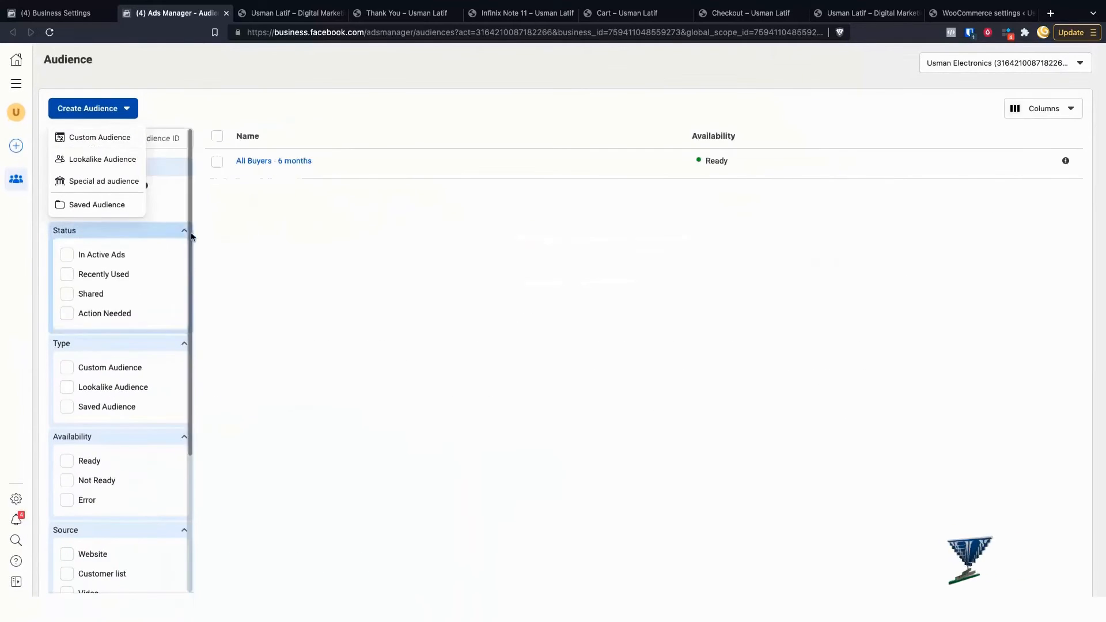
left_click(256, 228)
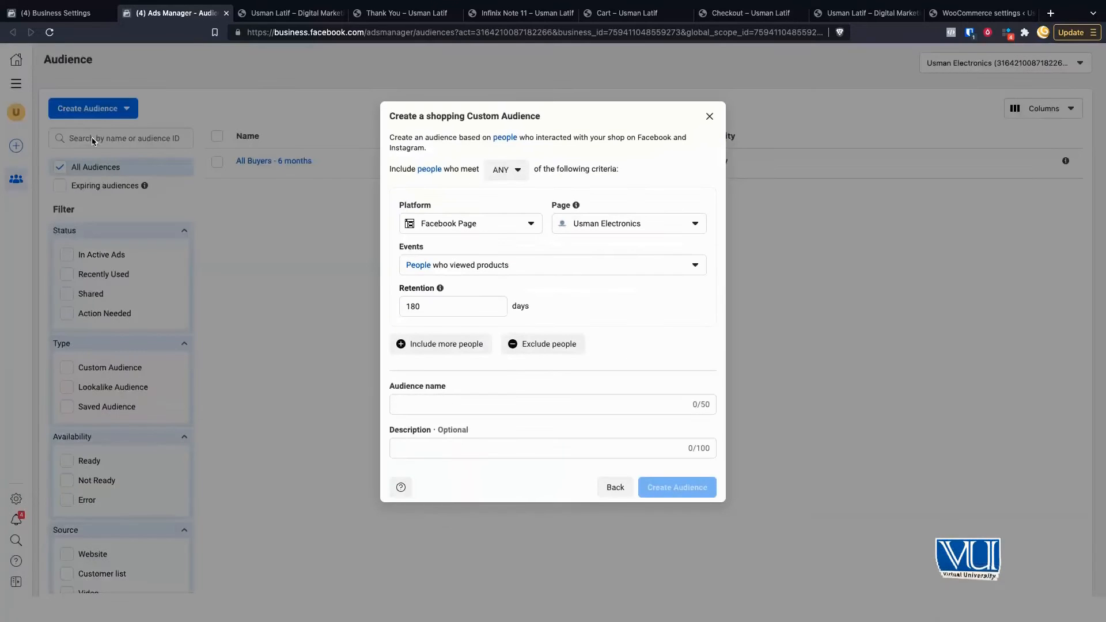
left_click(605, 490)
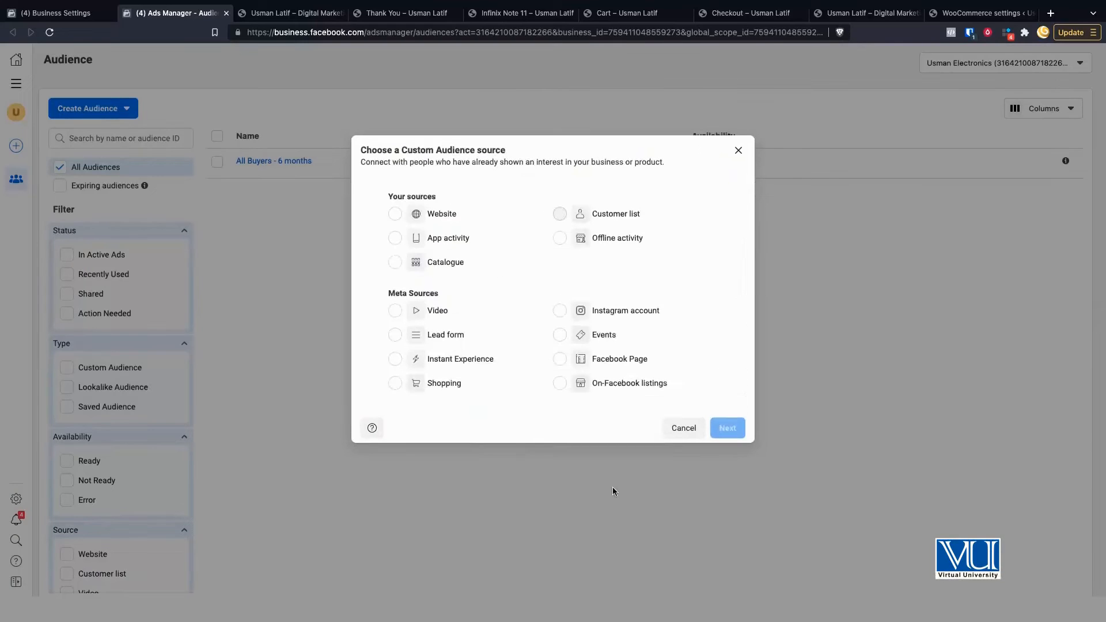
Step: Examine the options under Your sources and Meta Sources for the new Custom Audience
scroll(469, 253, "up", 5)
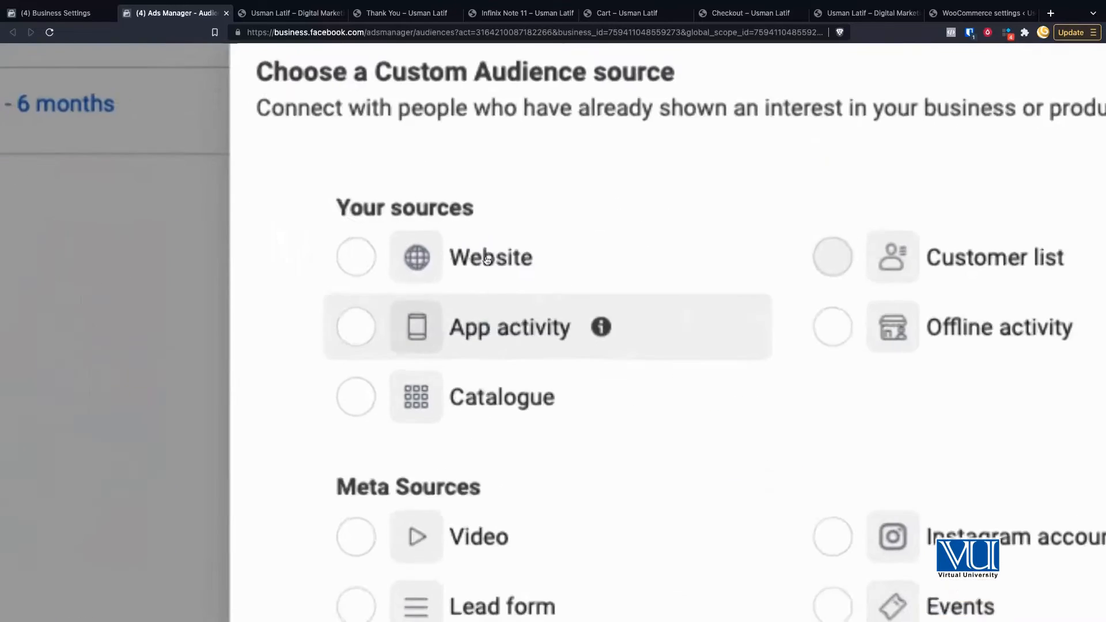
scroll(562, 362, "down", 2)
scroll(563, 361, "right", 3)
scroll(564, 362, "down", 2)
scroll(368, 288, "down", 1)
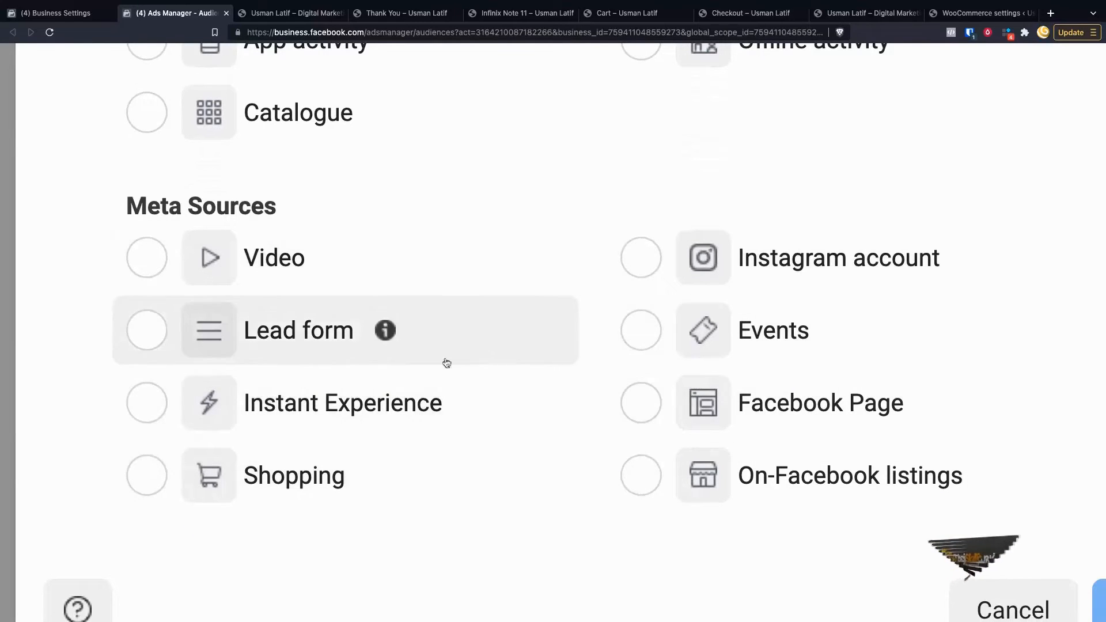
scroll(469, 326, "up", 3)
scroll(469, 326, "up", 3)
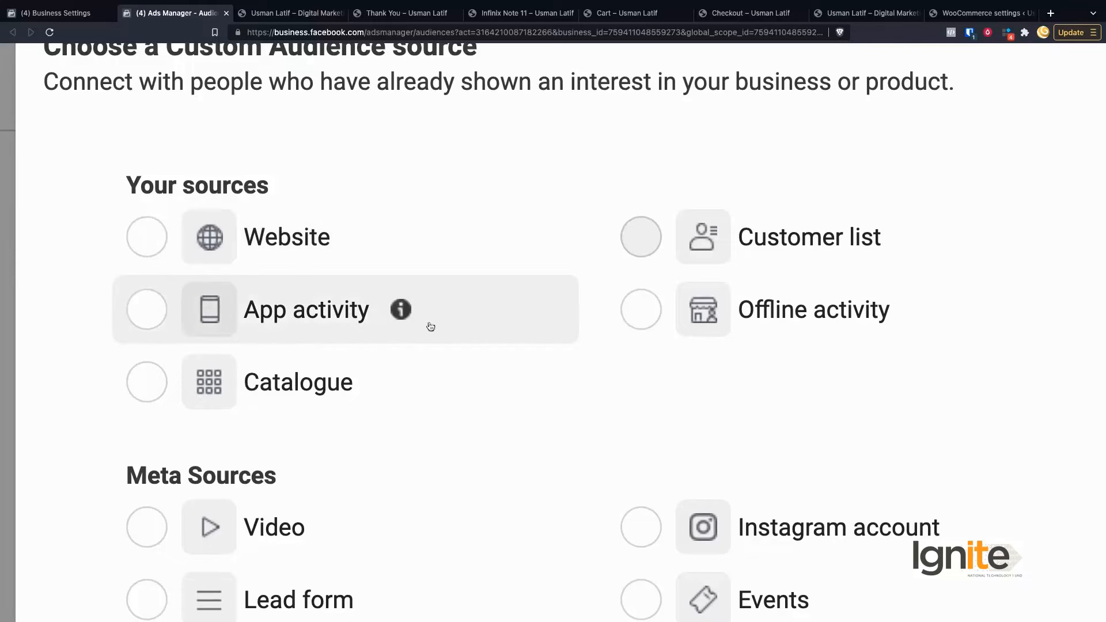
mouse_move(758, 254)
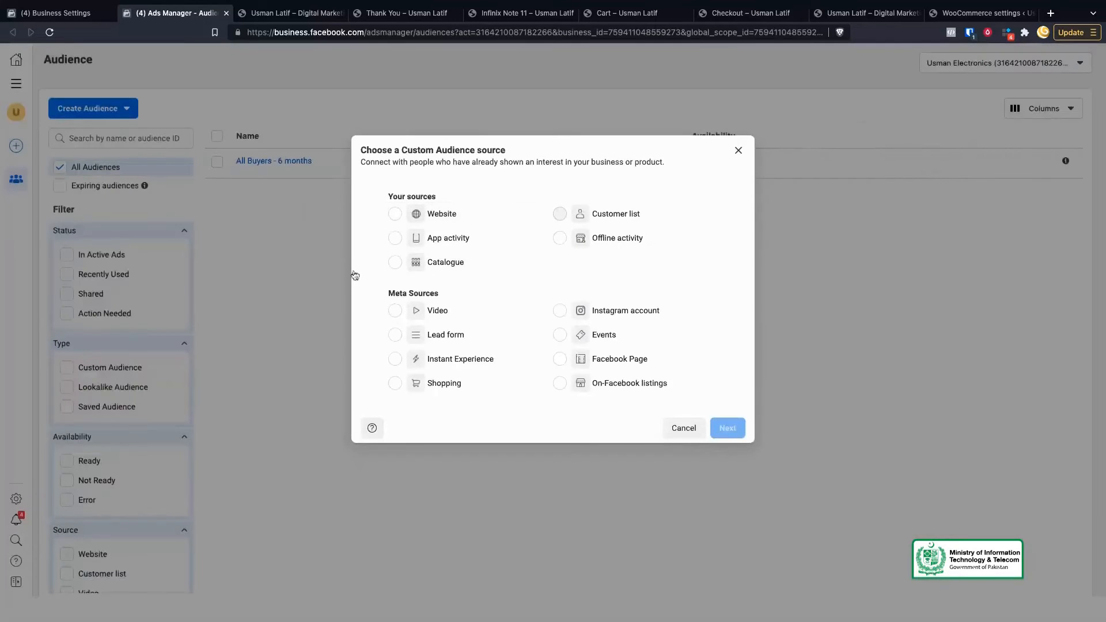
Step: Start a Custom Audience based on Website, keeping UsmanElectronics.com Pixel as its source
left_click(394, 214)
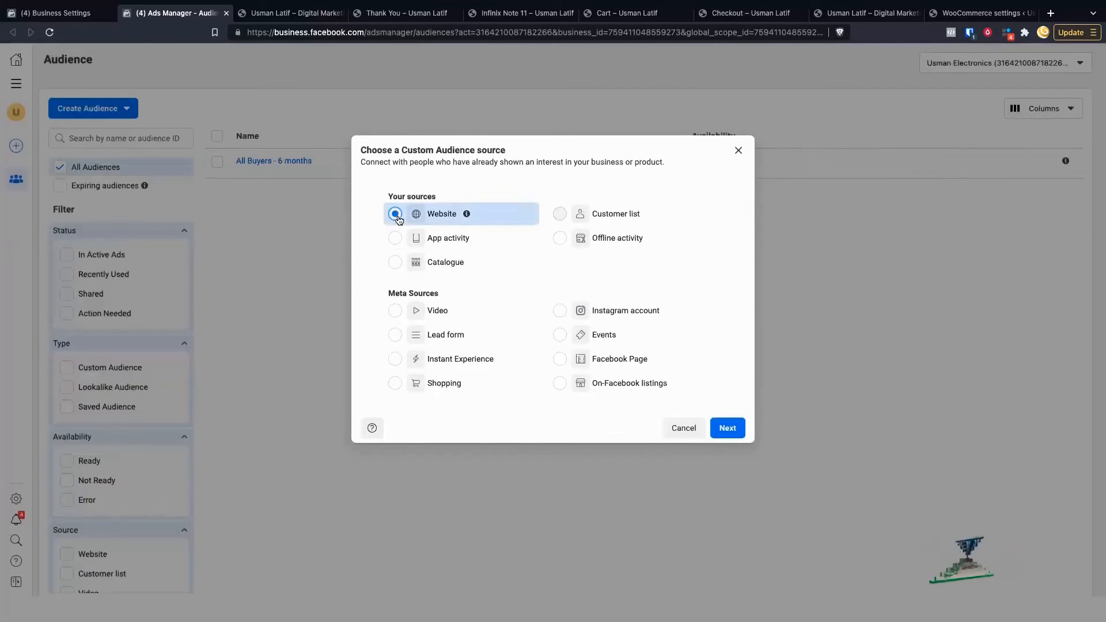
left_click(726, 429)
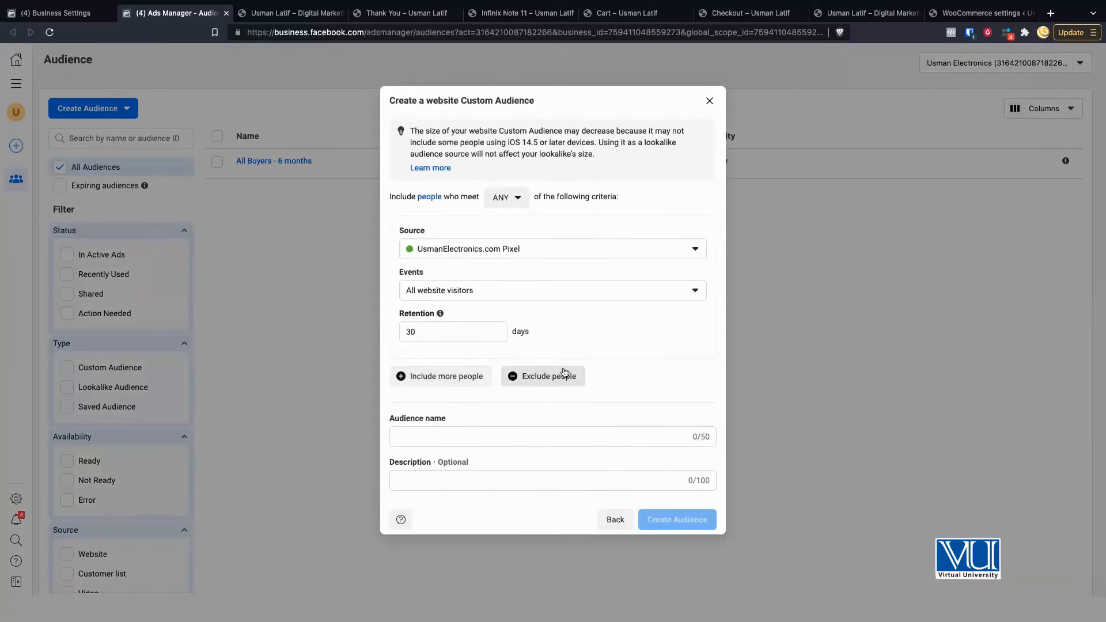
scroll(551, 222, "up", 5)
scroll(551, 223, "up", 1)
scroll(551, 223, "down", 2)
scroll(551, 224, "down", 2)
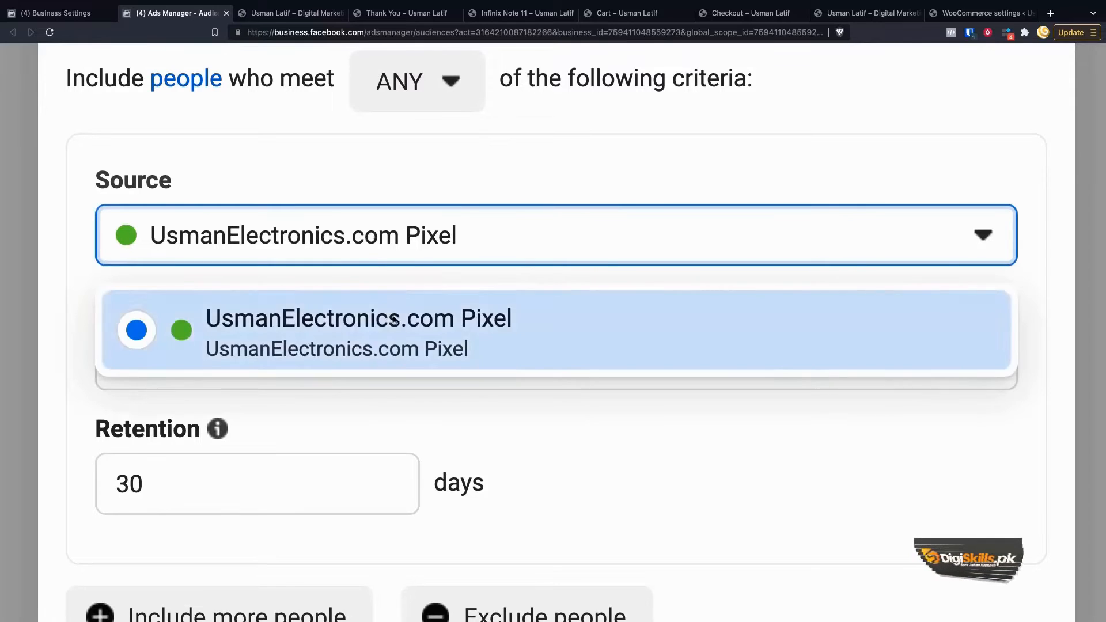
left_click(381, 304)
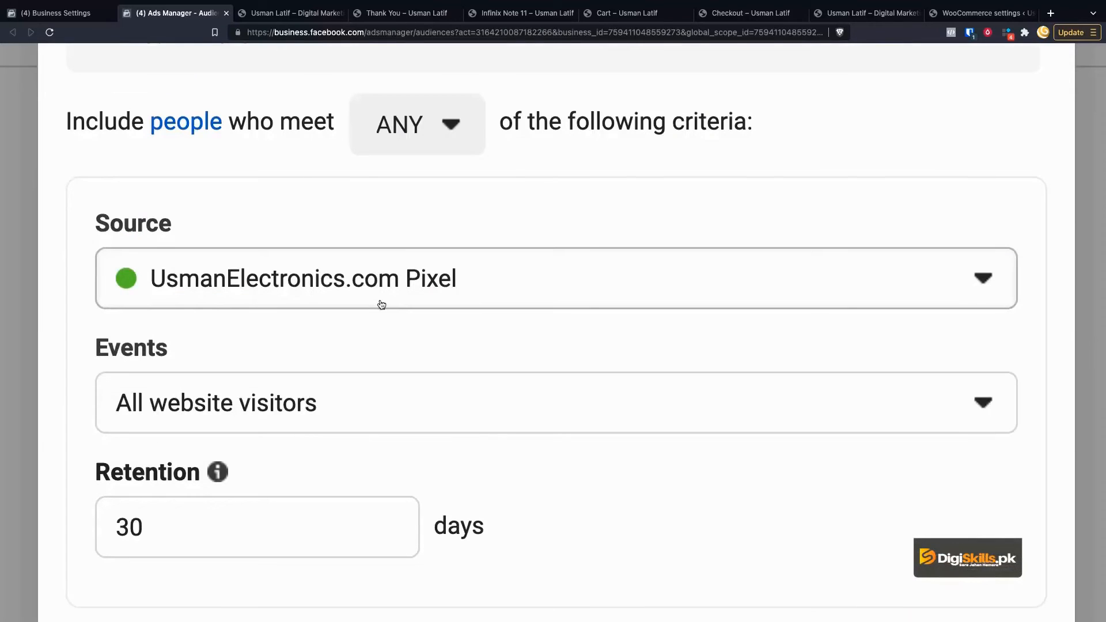
Step: Recheck which pixels the website audience can use as its source, leaving the selection as it is
left_click(400, 295)
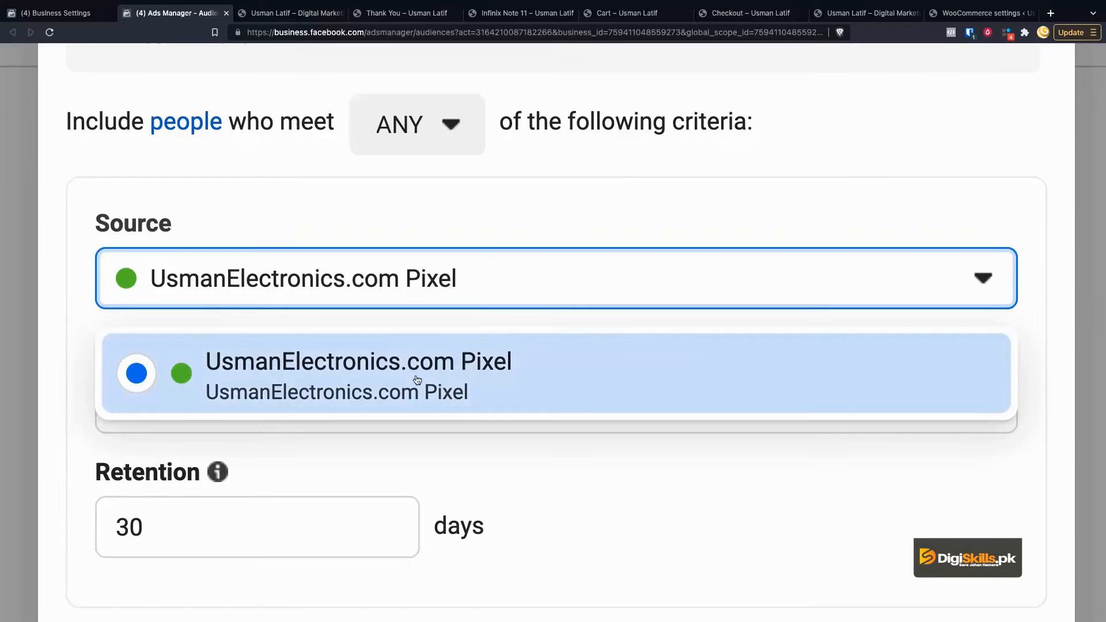
left_click(483, 222)
scroll(437, 334, "down", 1)
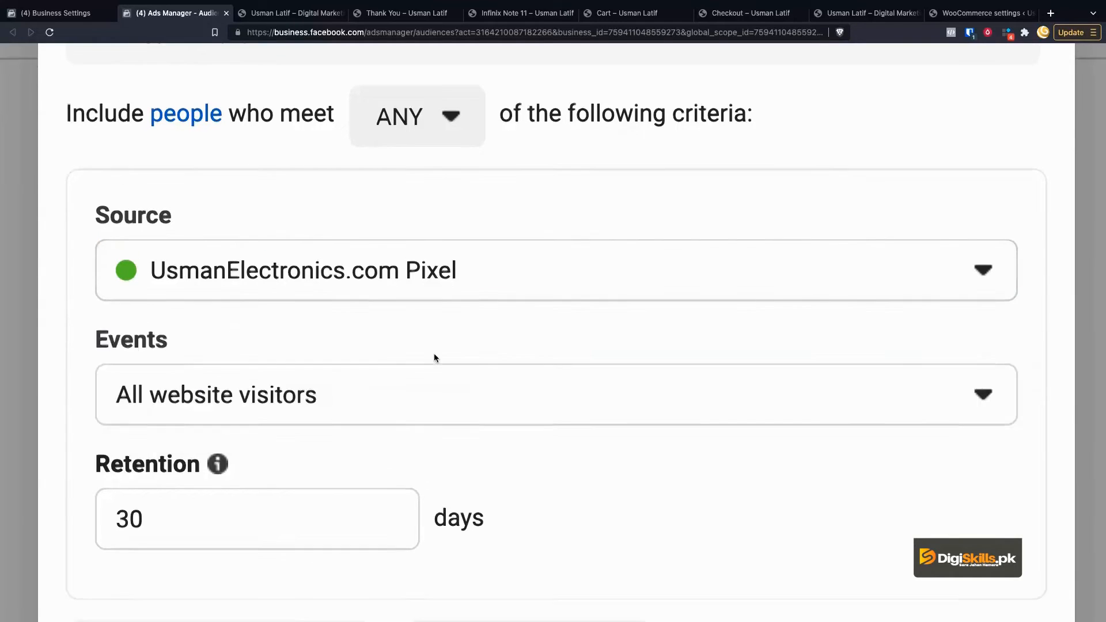
scroll(434, 358, "down", 2)
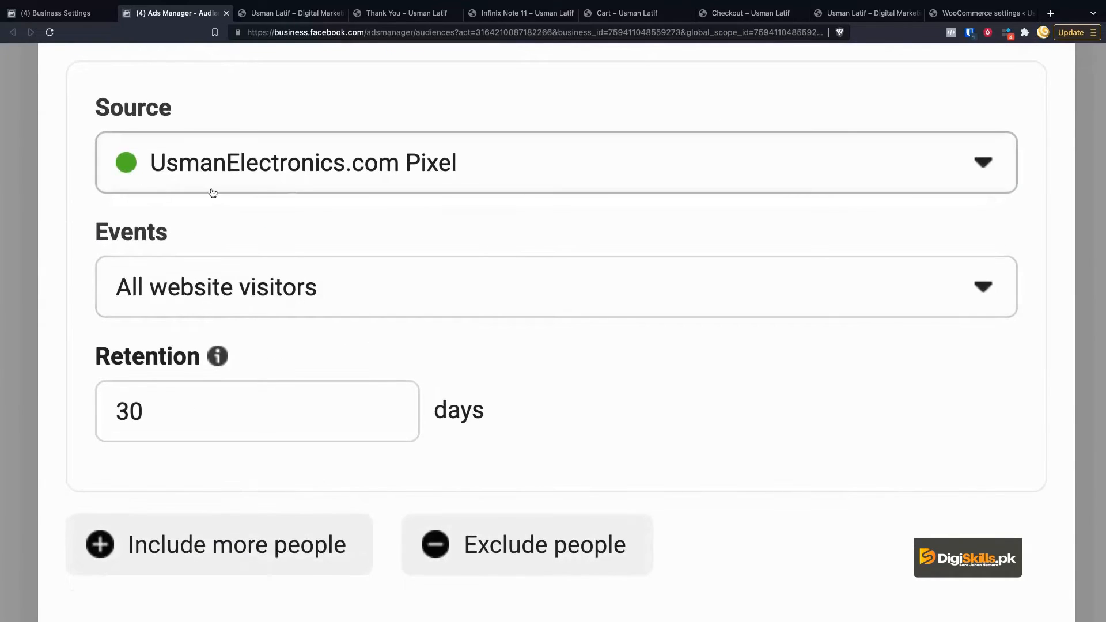
left_click(449, 176)
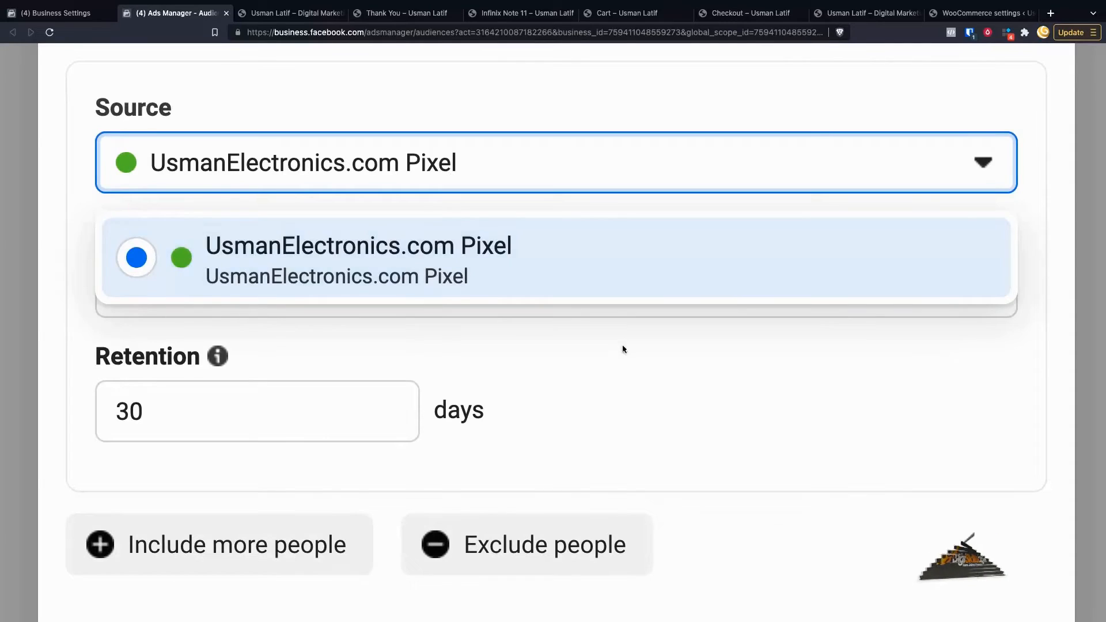
left_click(622, 349)
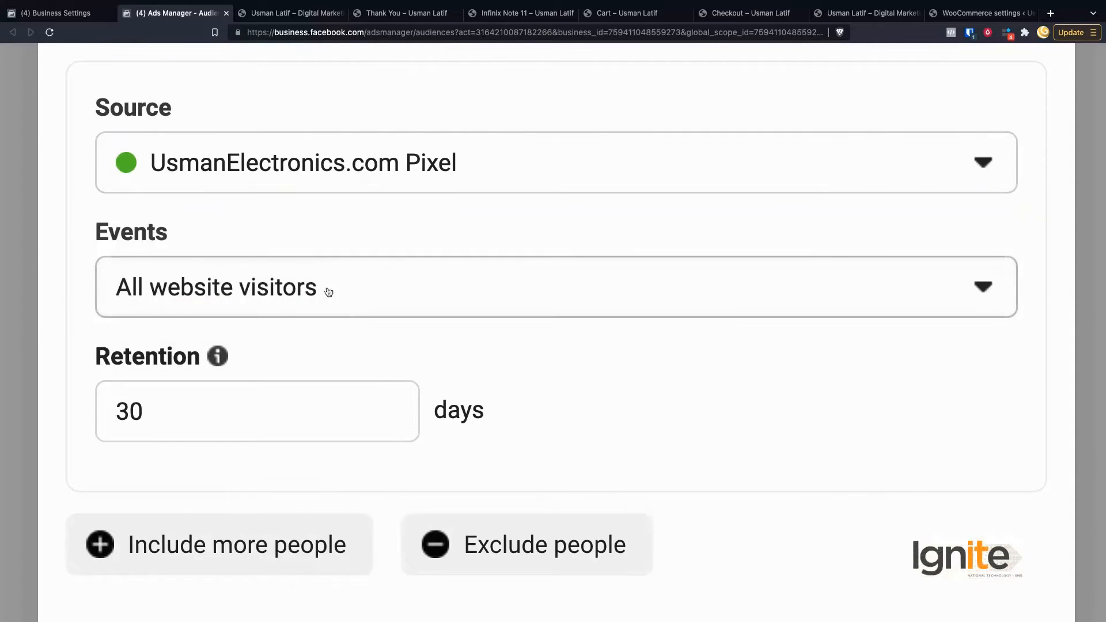
Step: Try retention periods of 45 and 180 days for the all website visitors audience
scroll(542, 316, "down", 2)
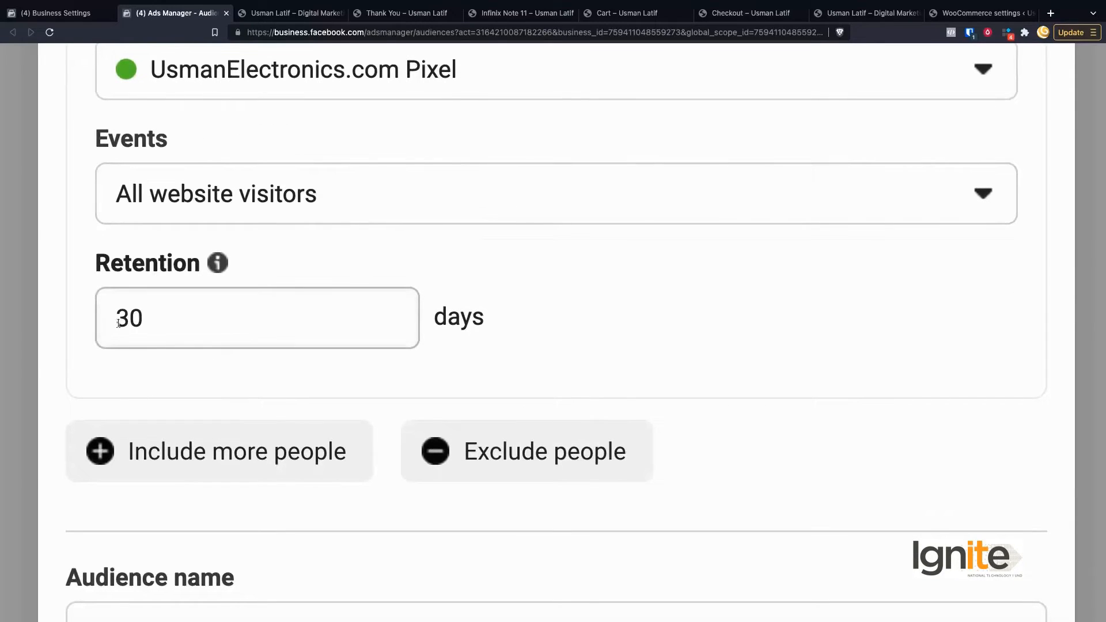
double_click(161, 324)
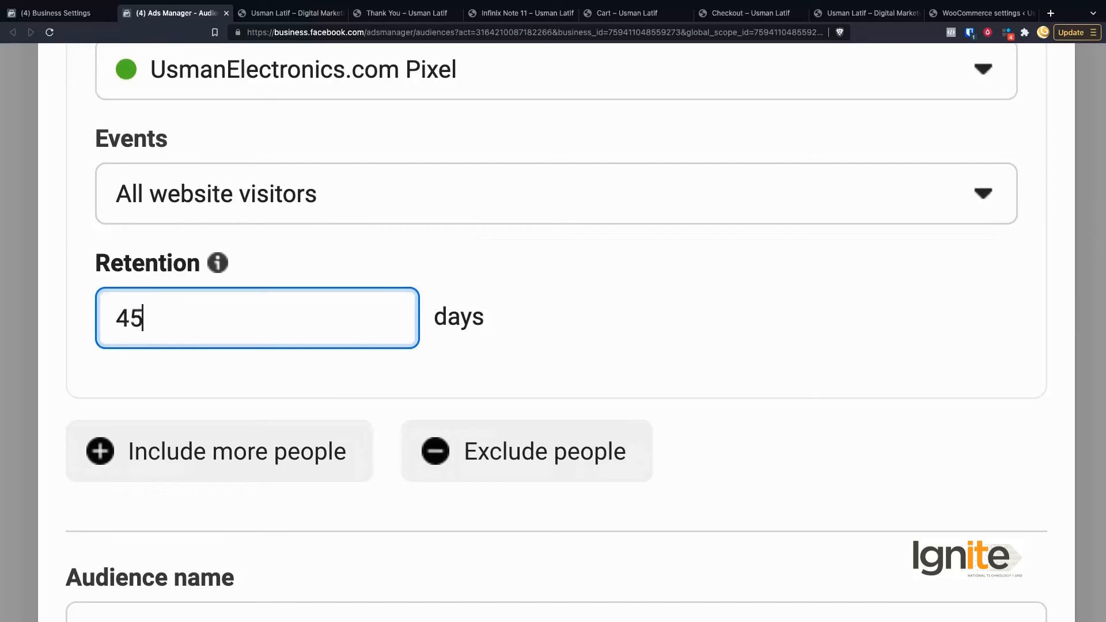
left_click(447, 346)
scroll(447, 344, "down", 1)
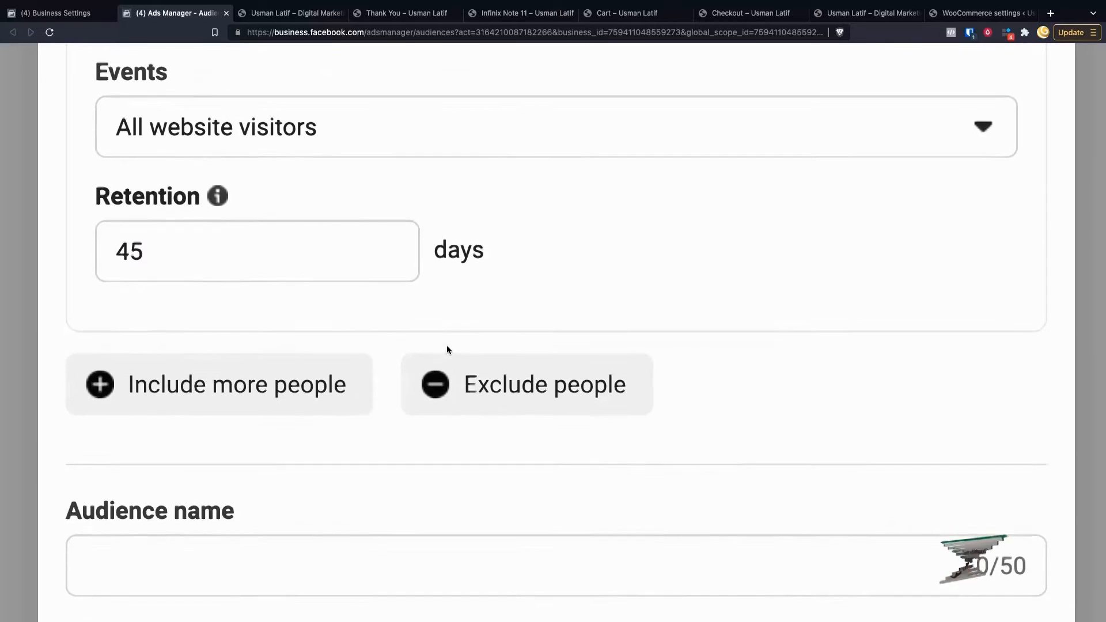
double_click(389, 254)
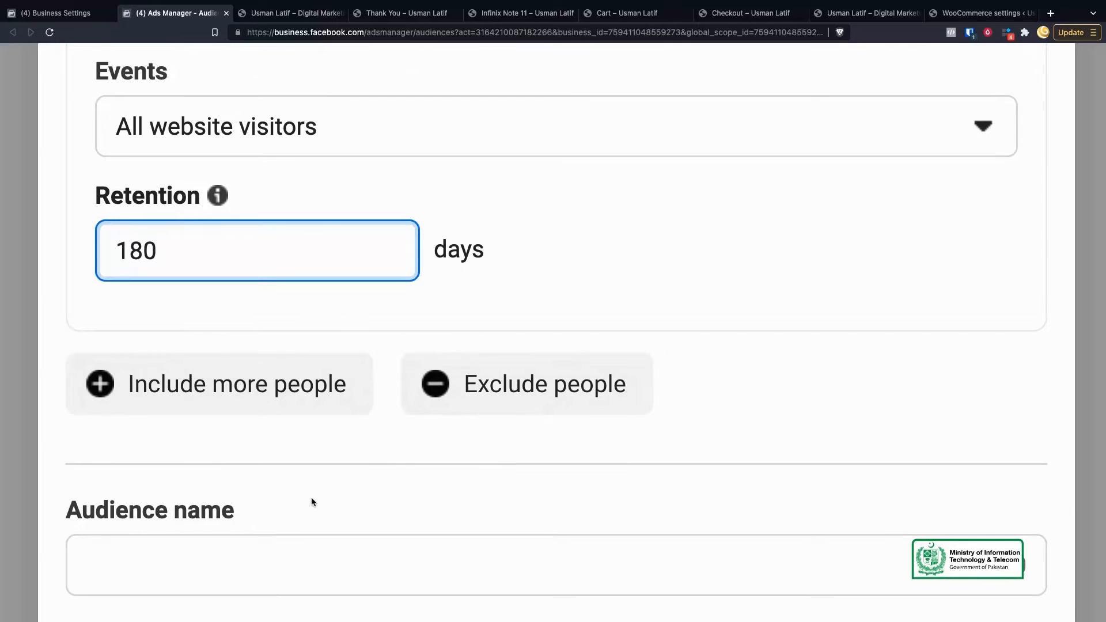
scroll(373, 396, "up", 2)
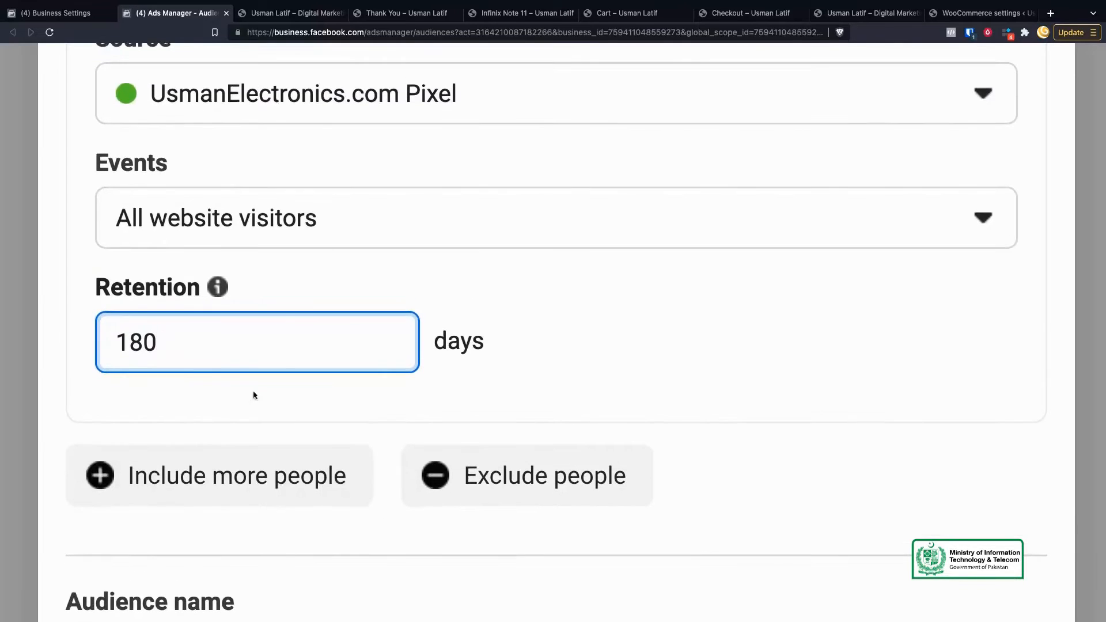
Step: Set the website audience's retention to 90 days
double_click(196, 343)
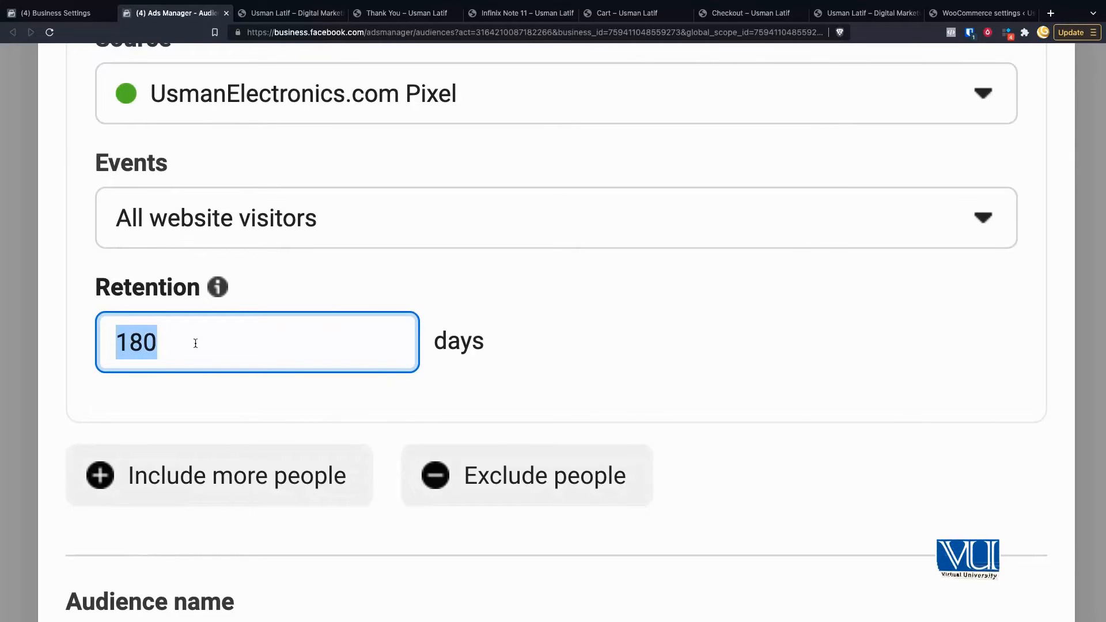
type("90")
scroll(383, 416, "up", 1)
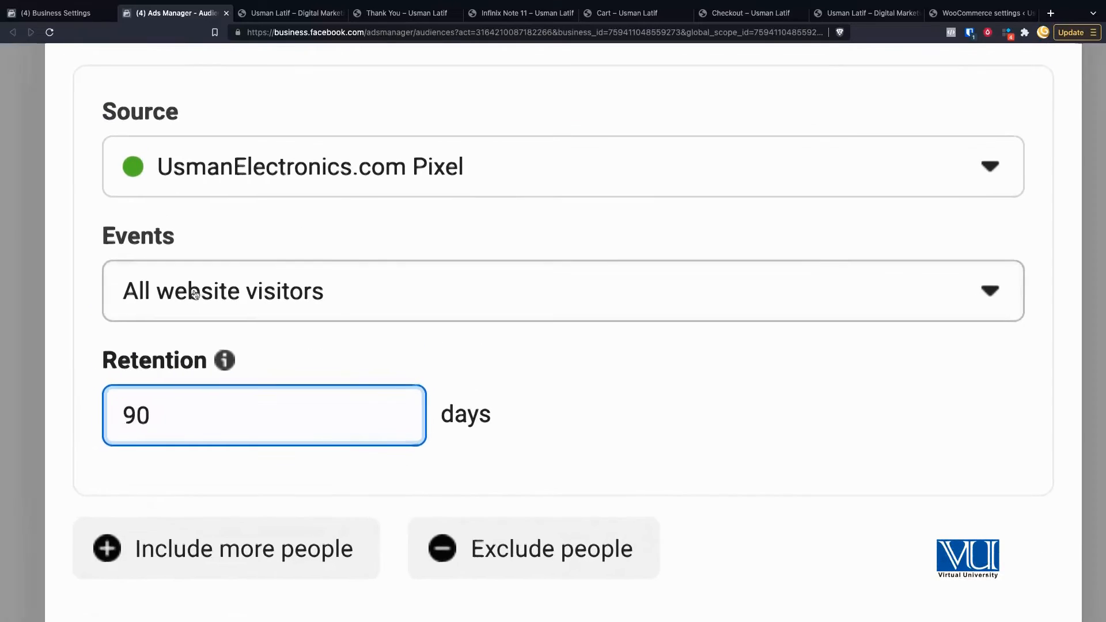
Step: Check the events available for the website audience, keeping All website visitors as the event
scroll(433, 349, "down", 5)
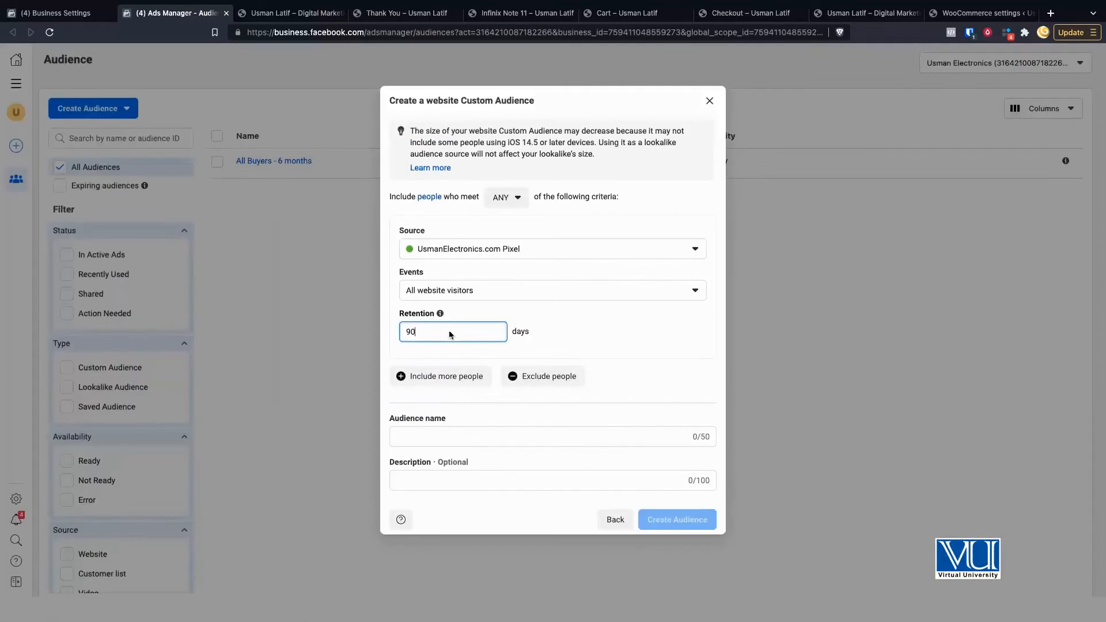
left_click(527, 296)
scroll(499, 462, "down", 1)
scroll(538, 370, "up", 1)
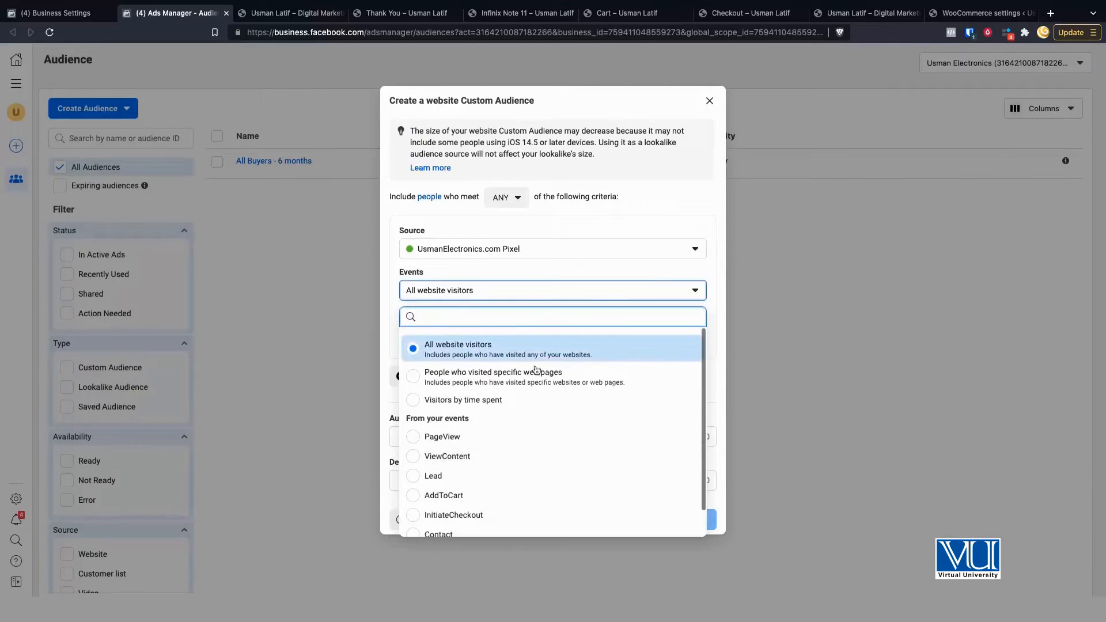
left_click(547, 270)
scroll(530, 380, "up", 5)
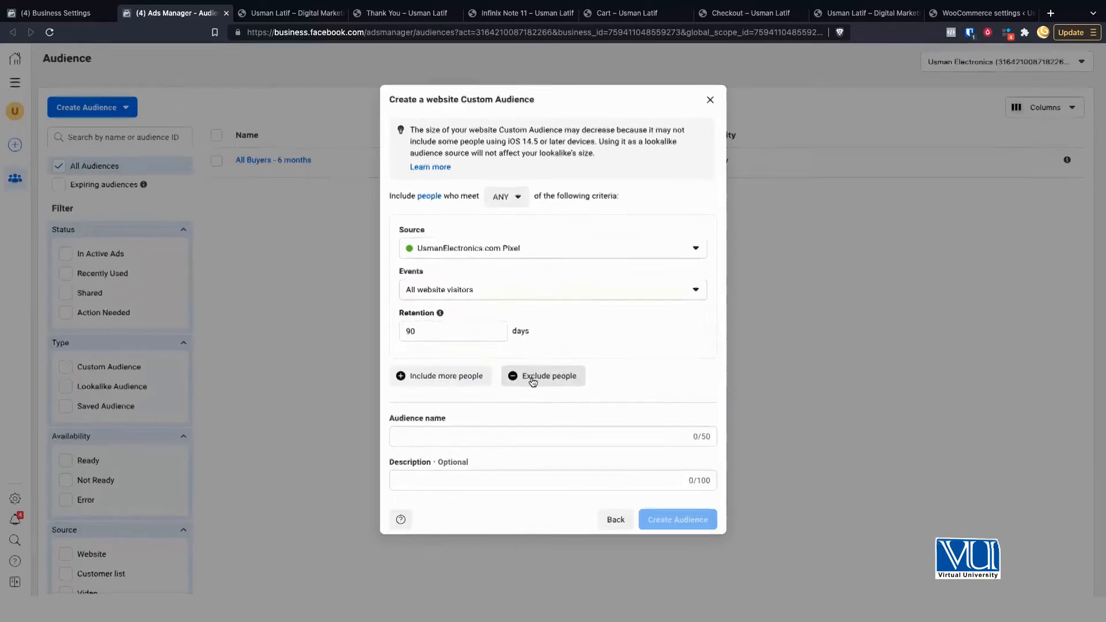
Step: Review the website audience's source, event and retention settings, leaving them as they are
scroll(502, 284, "up", 2)
scroll(499, 279, "up", 1)
double_click(369, 336)
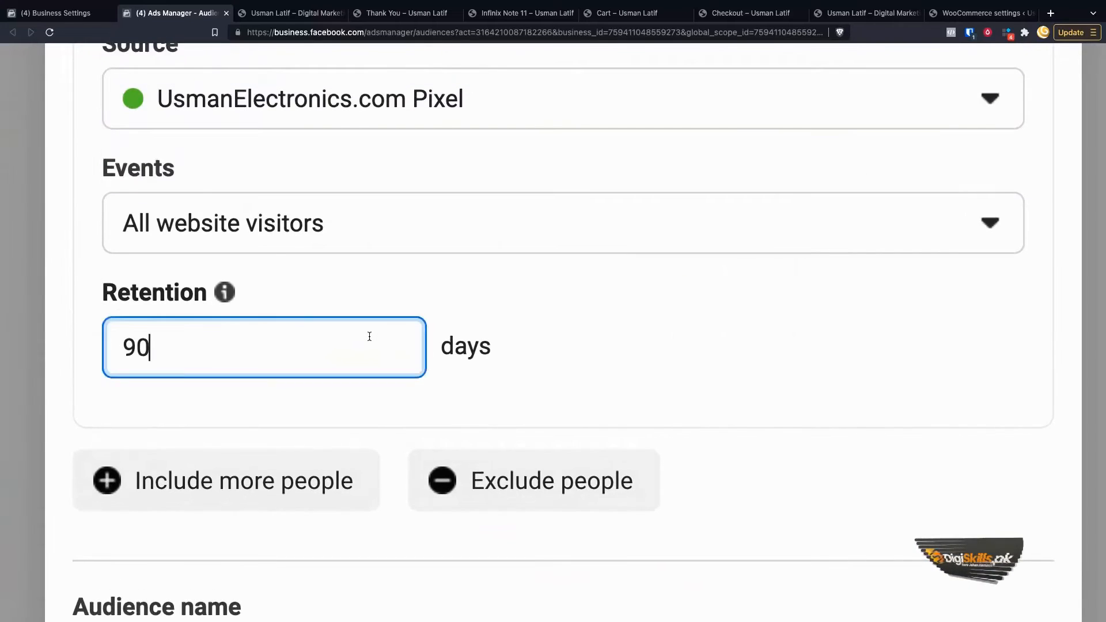
left_click(453, 364)
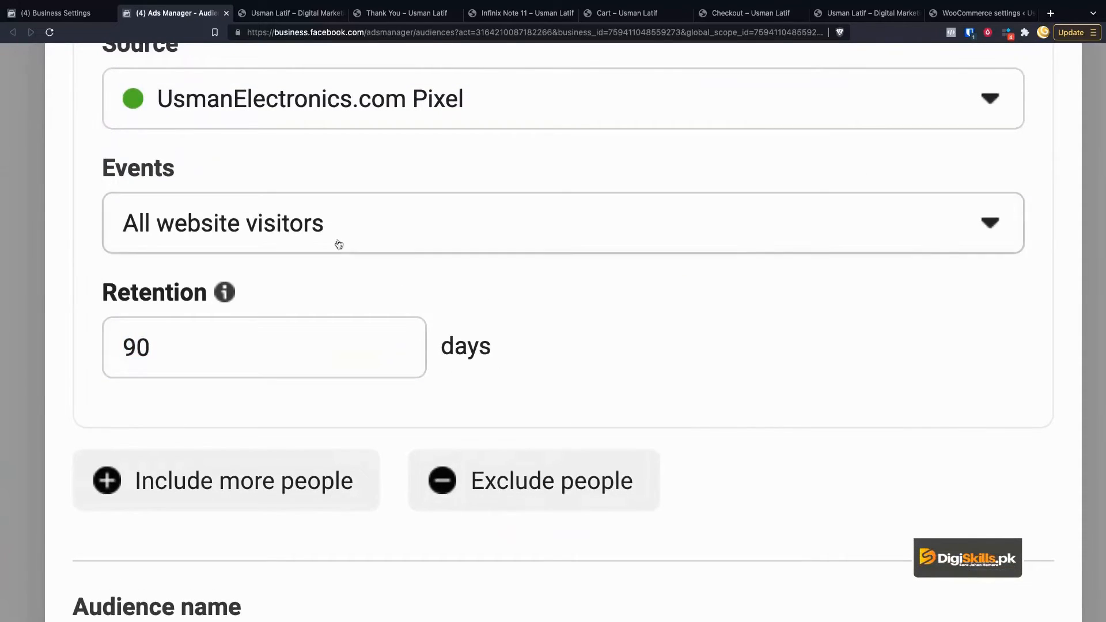
scroll(323, 240, "up", 1)
scroll(313, 238, "up", 1)
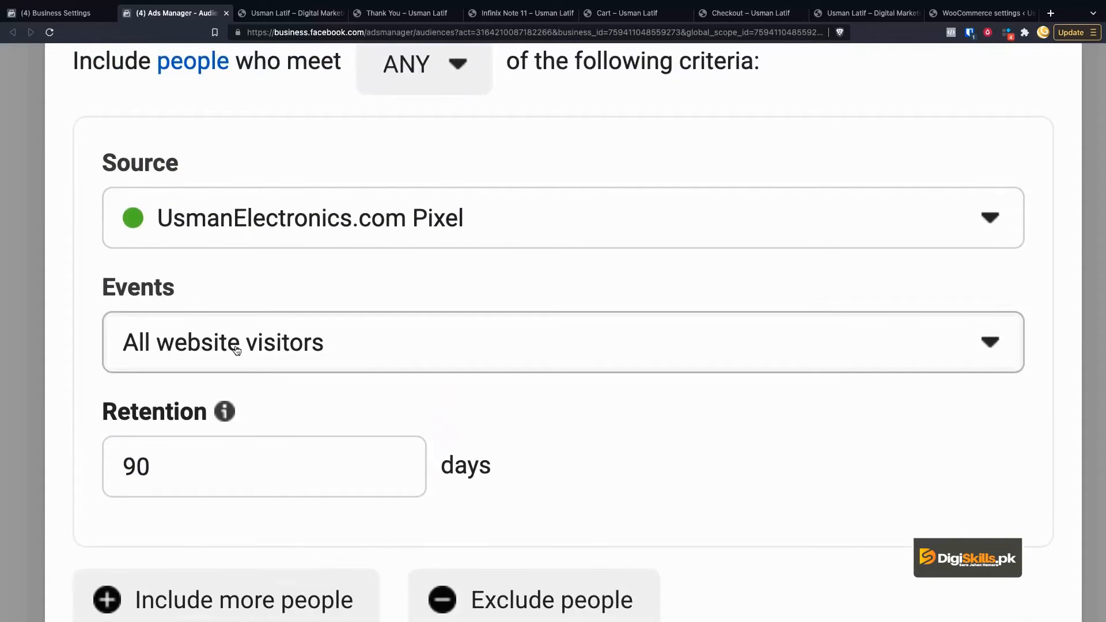
left_click(205, 458)
Step: Name the website audience "All Visitors - 90D - UE Website"
scroll(208, 459, "down", 5)
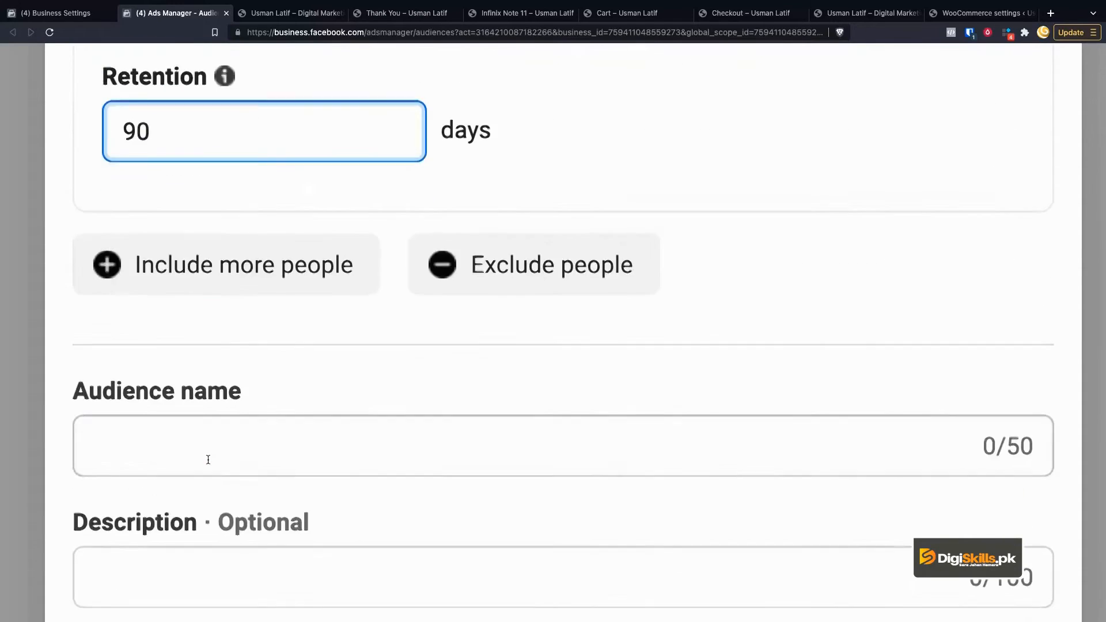
scroll(208, 459, "down", 1)
left_click(206, 439)
type("A")
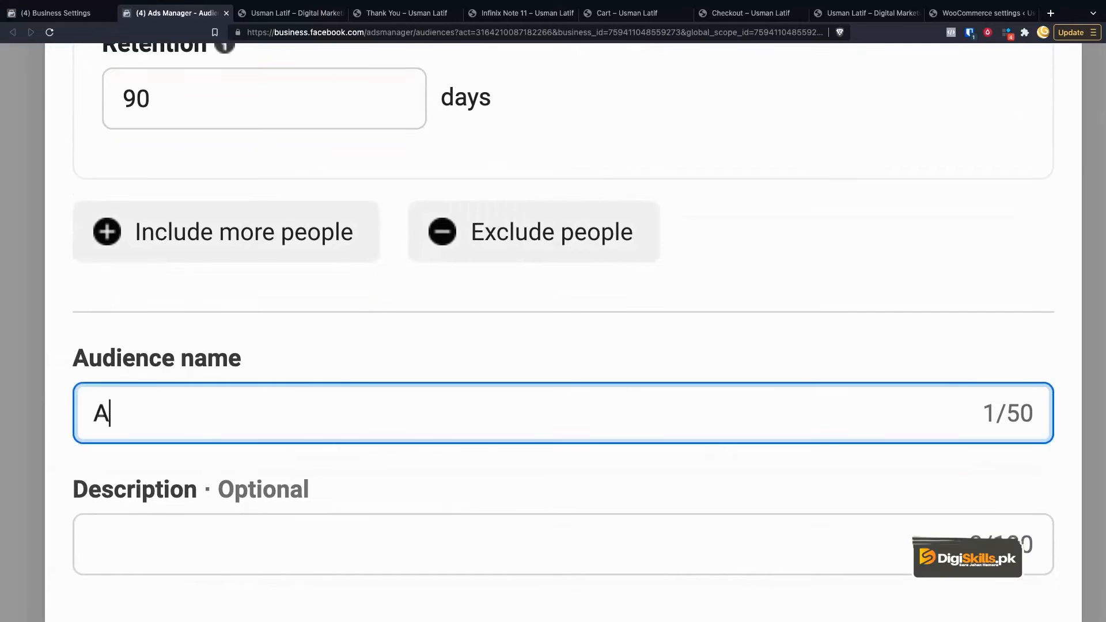
type("ll Visitors - 90D - UE Website")
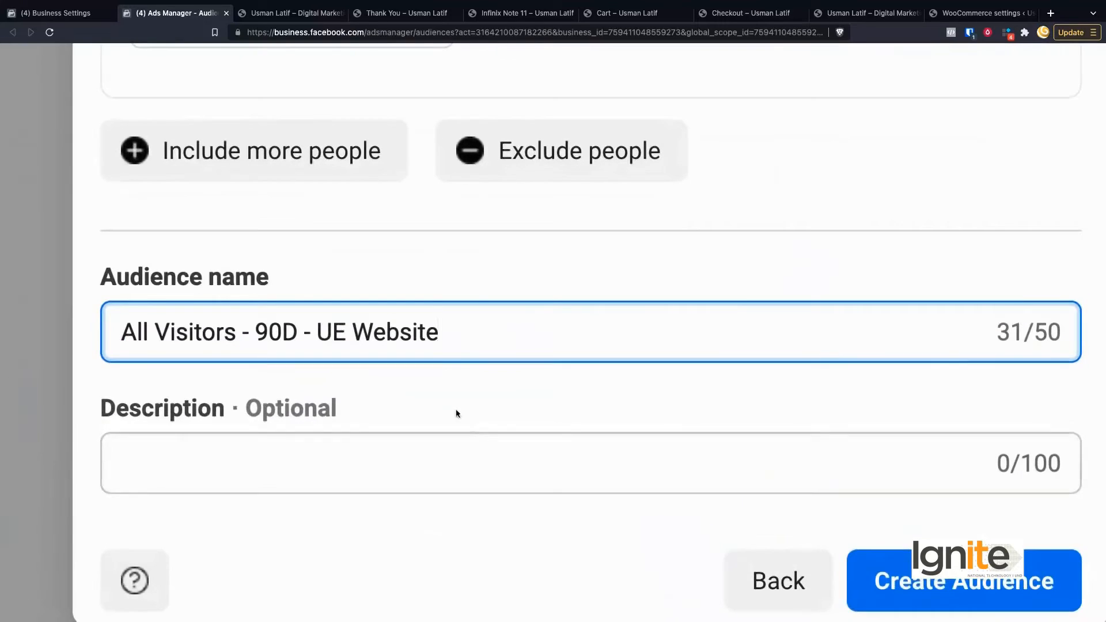
Step: Create the all-visitors audience with its optional description left empty, and close the confirmation to return to the audience list
scroll(455, 409, "down", 1)
left_click(301, 421)
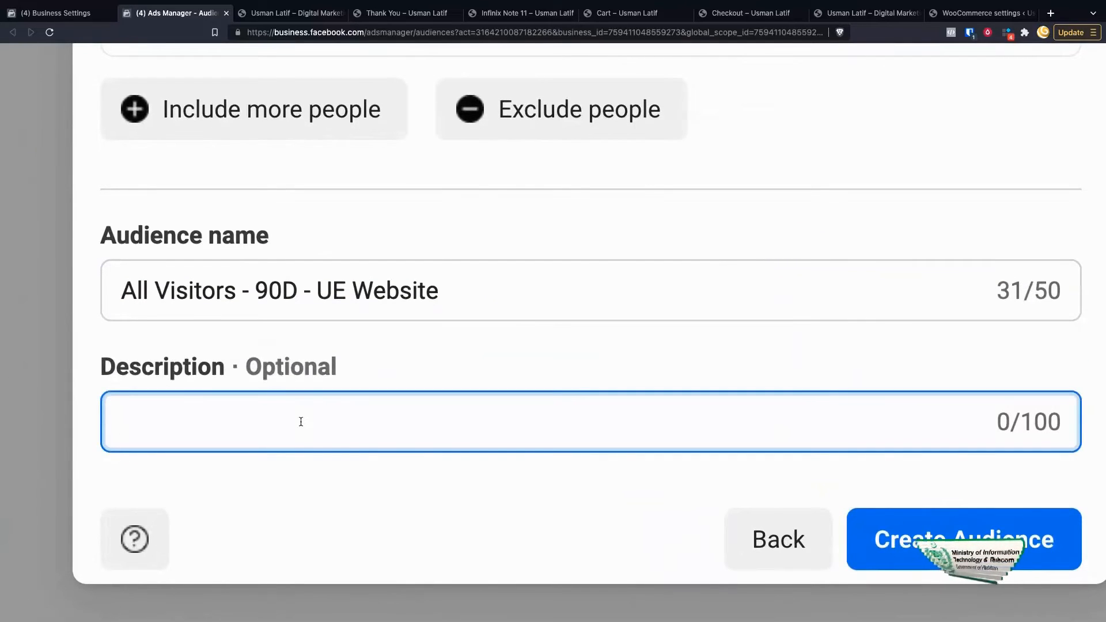
left_click(1048, 296)
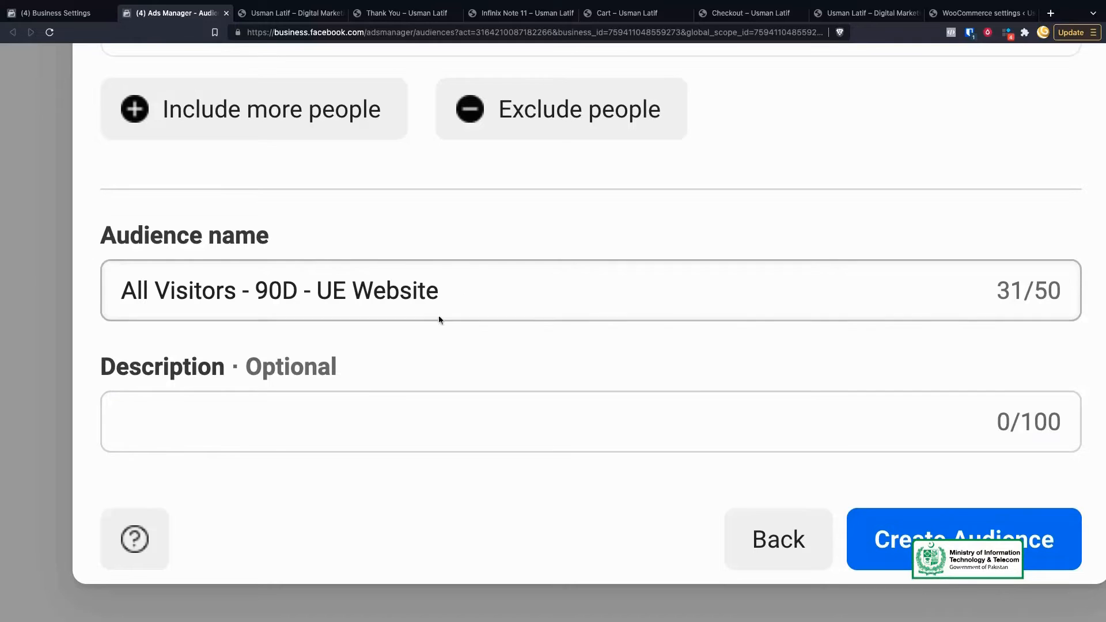
left_click(326, 415)
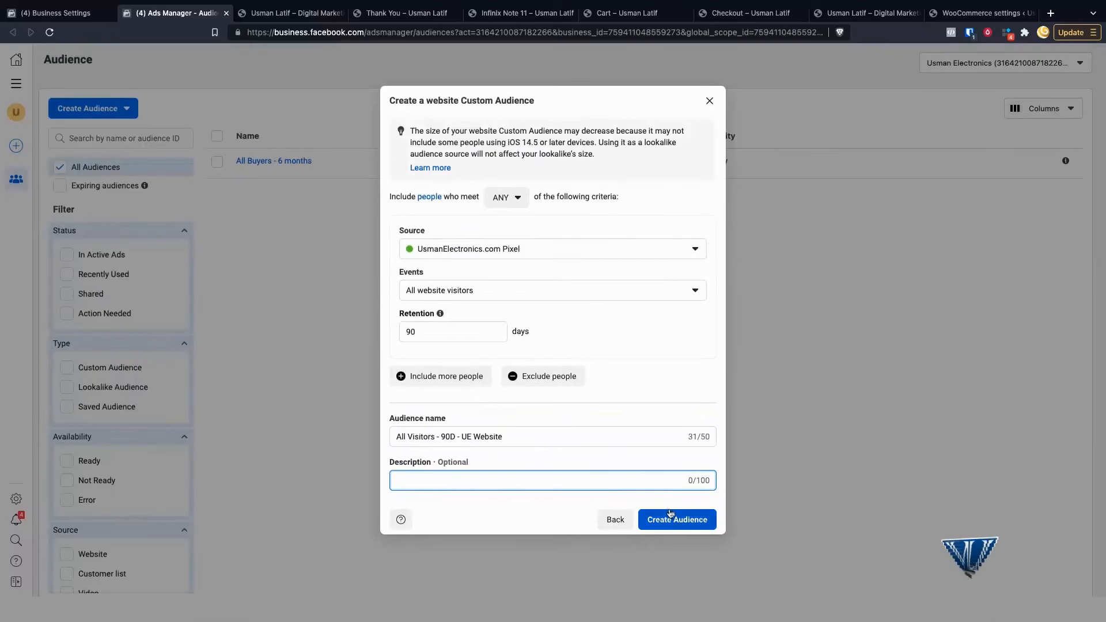
left_click(669, 519)
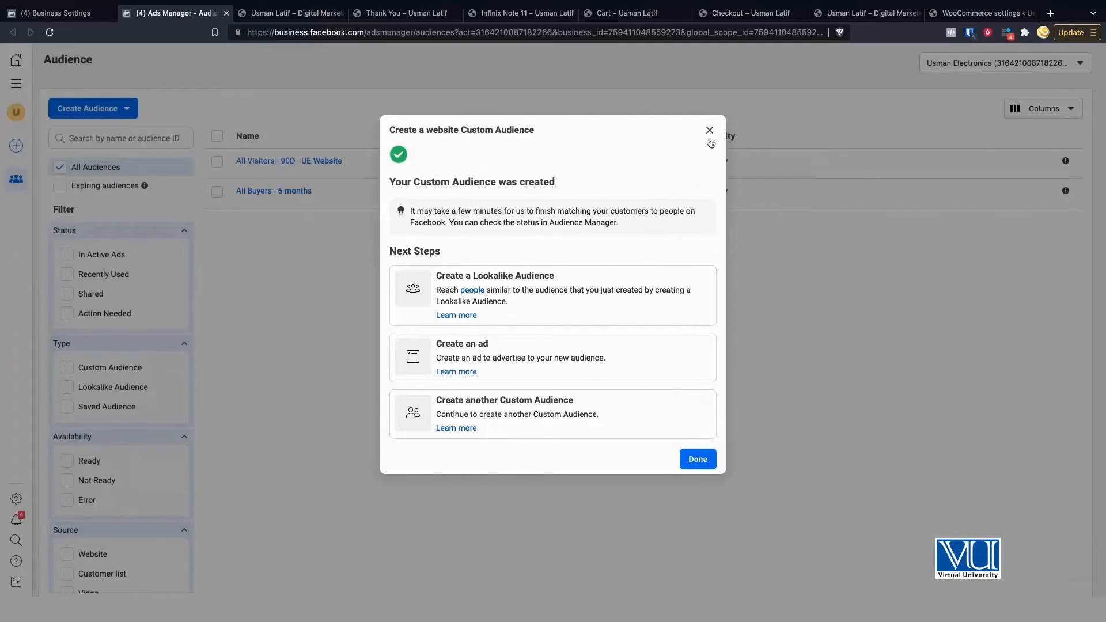
left_click(694, 464)
mouse_move(277, 190)
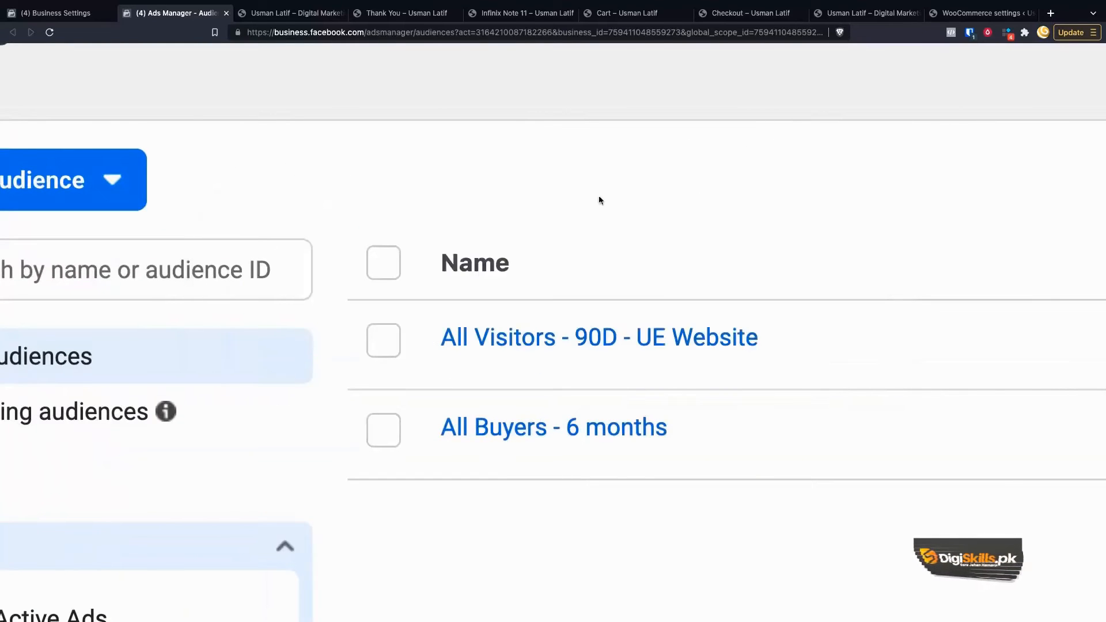
mouse_move(685, 327)
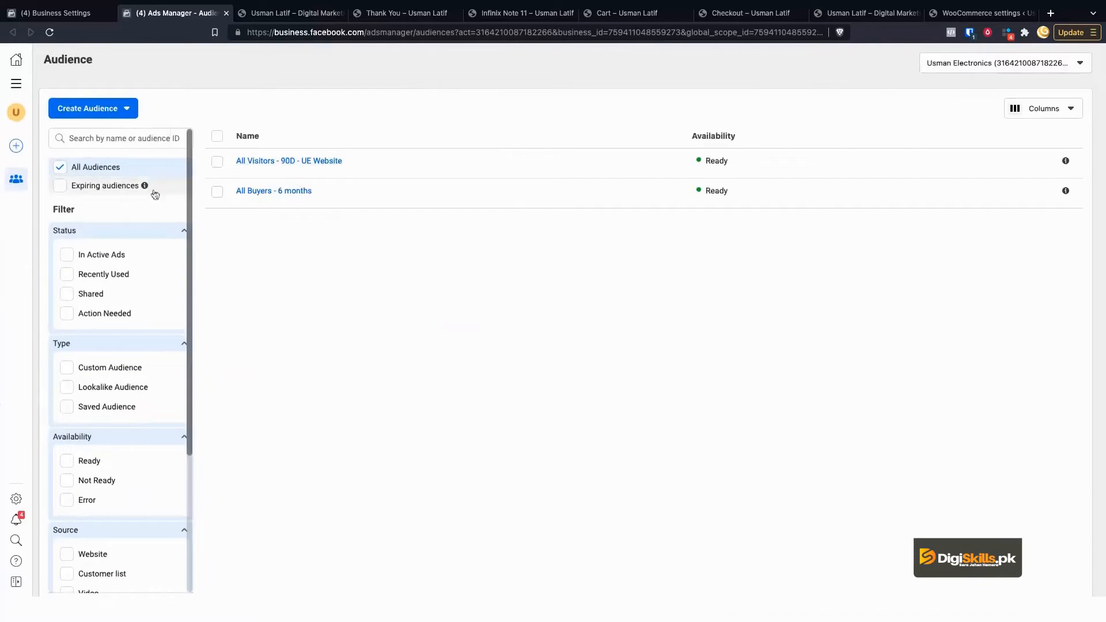
Step: Start another Custom Audience with Website as its source
left_click(116, 112)
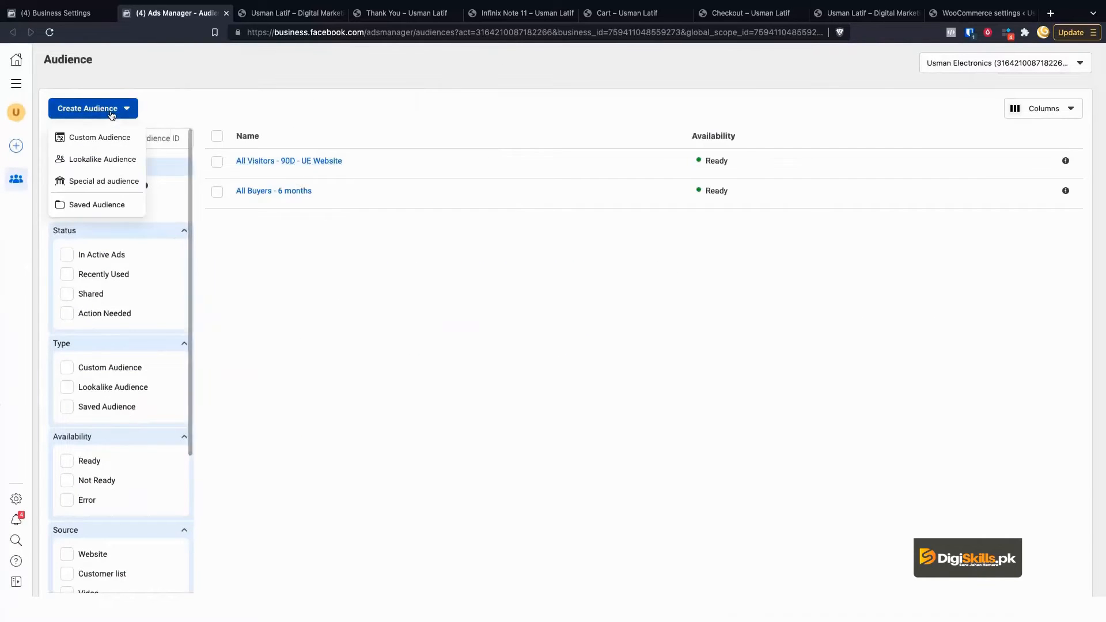
left_click(99, 138)
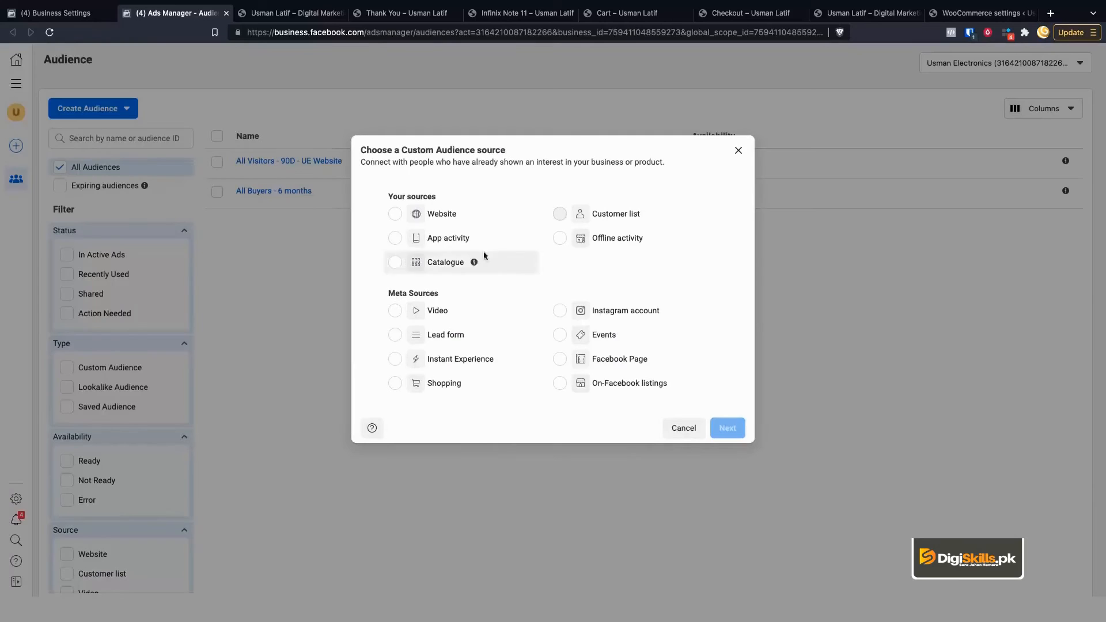
left_click(395, 214)
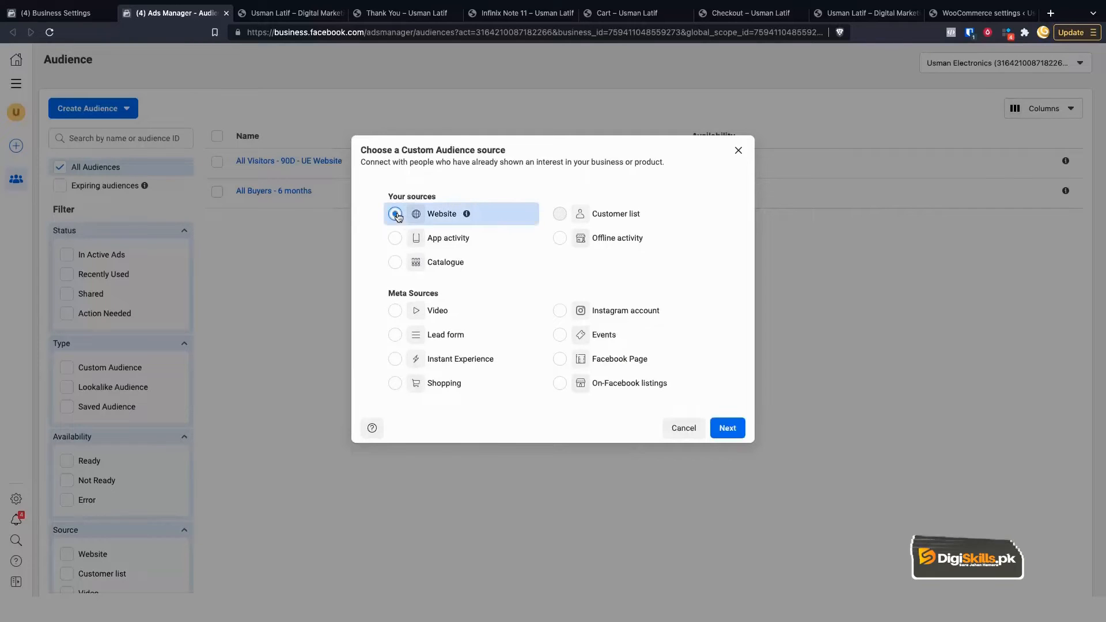
left_click(723, 428)
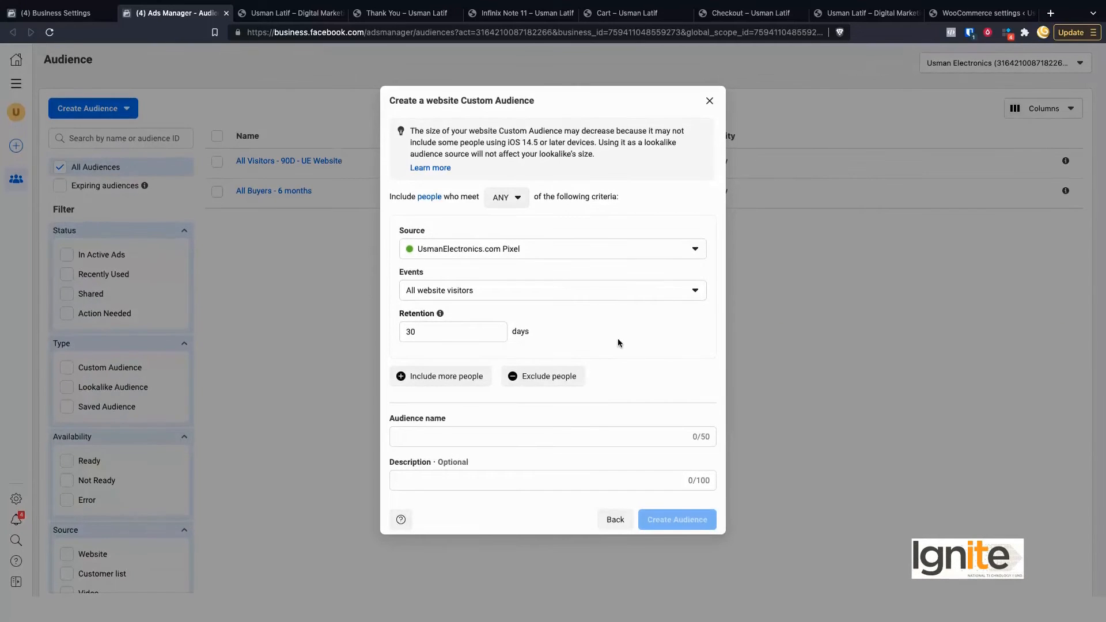
Step: Check the ANY and ALL matching options, keeping ANY, and review the new website audience's source, event and retention fields
scroll(593, 296, "up", 5)
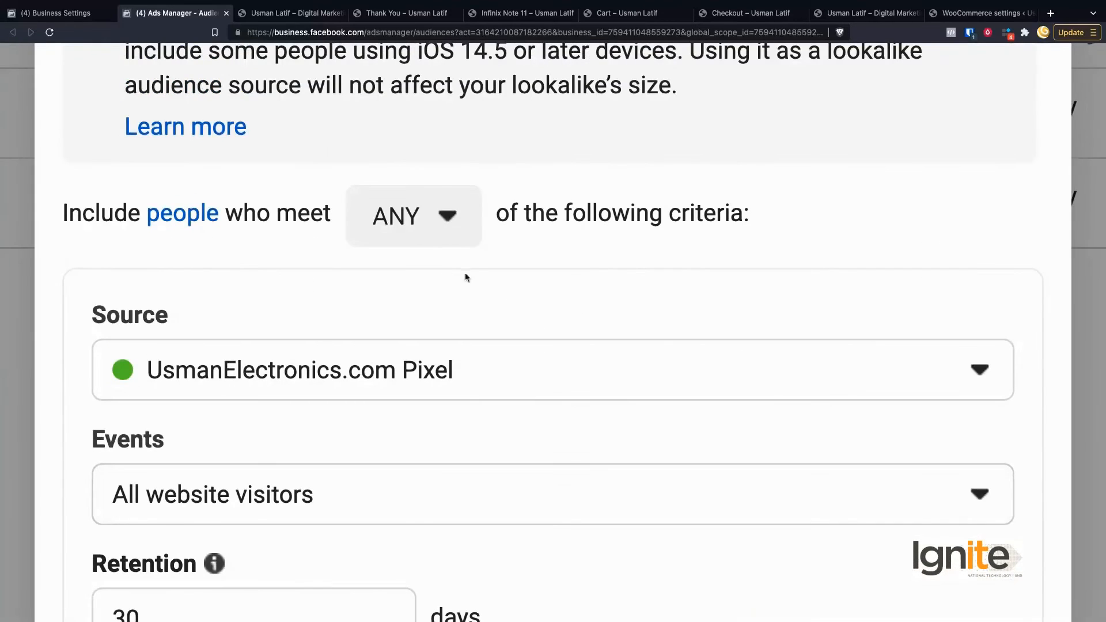
left_click(432, 231)
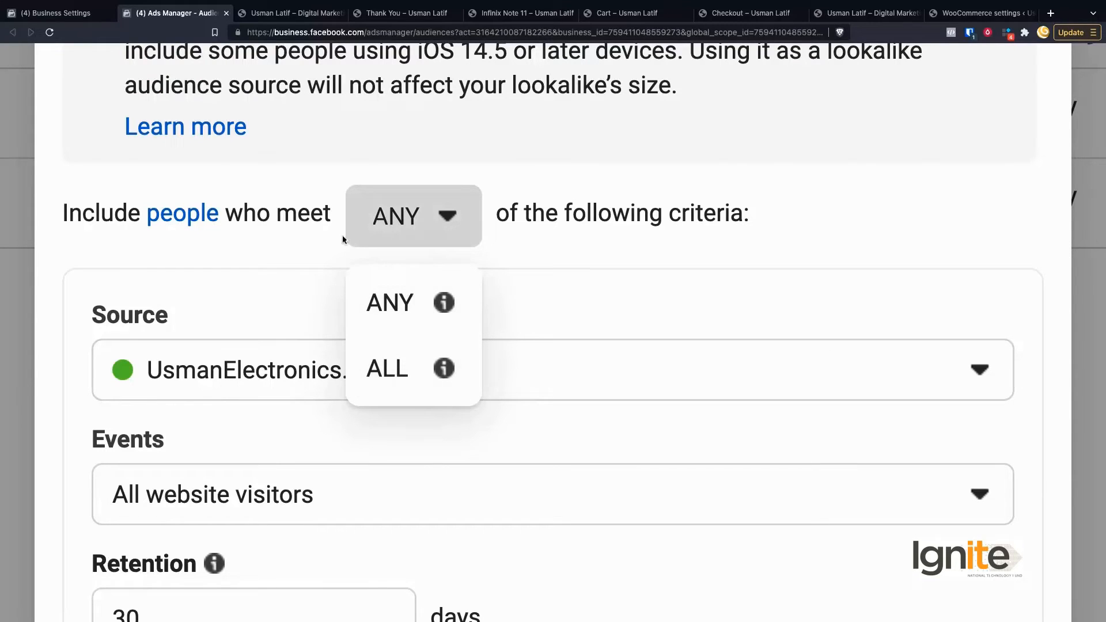
left_click(442, 232)
left_click(422, 217)
left_click(422, 216)
scroll(556, 279, "down", 3)
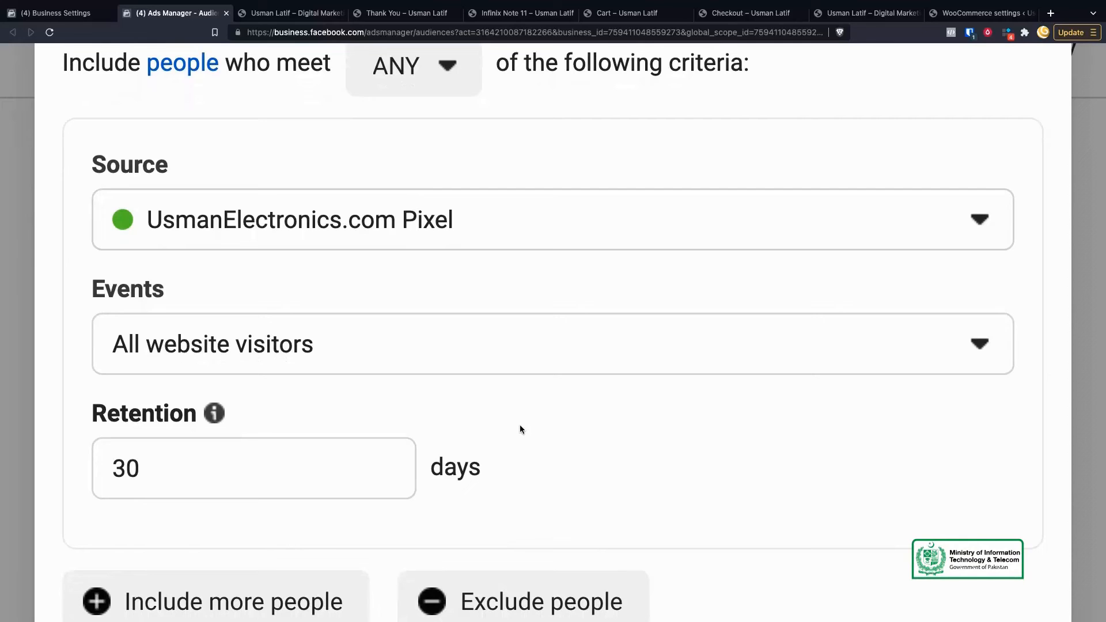
scroll(520, 427, "down", 4)
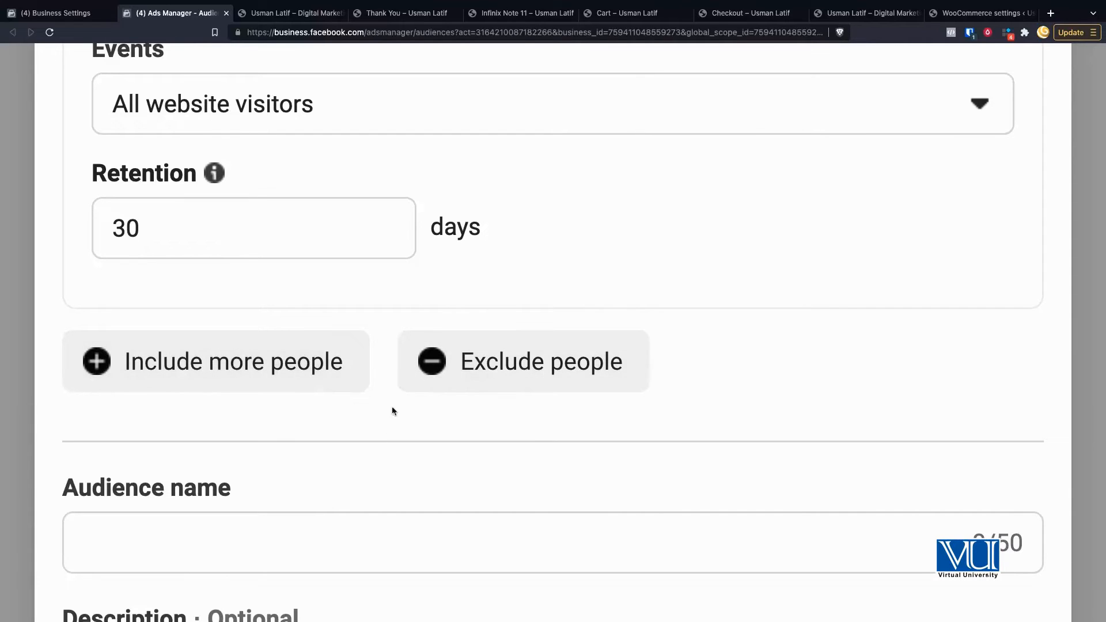
scroll(384, 378, "up", 1)
scroll(384, 383, "up", 2)
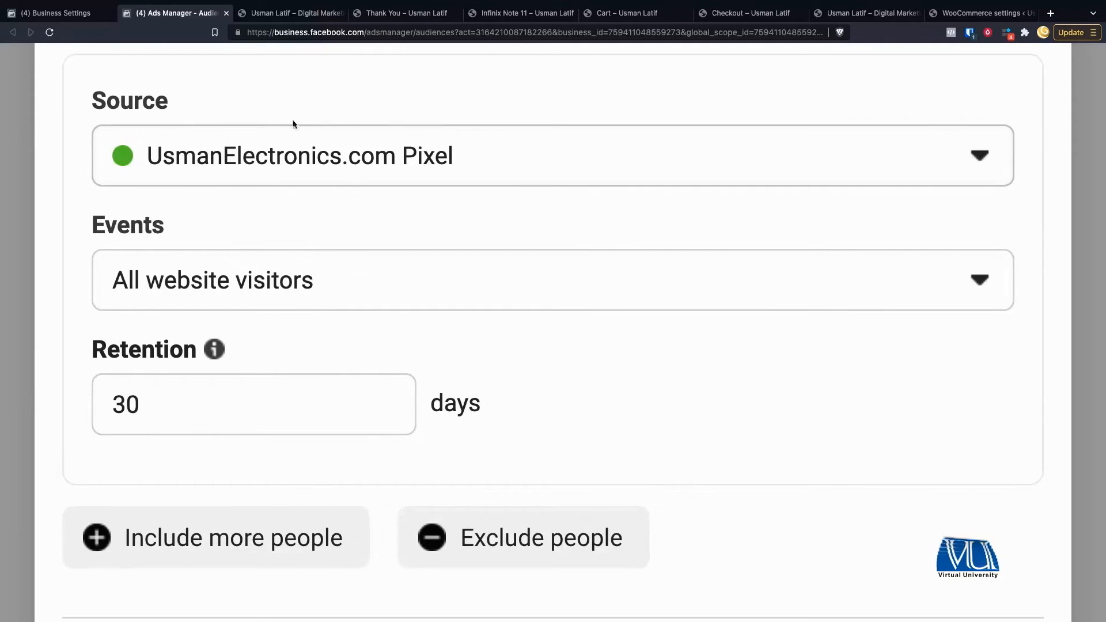
Step: Switch to the test website and examine its home page, contact form and Thank You page
left_click(303, 11)
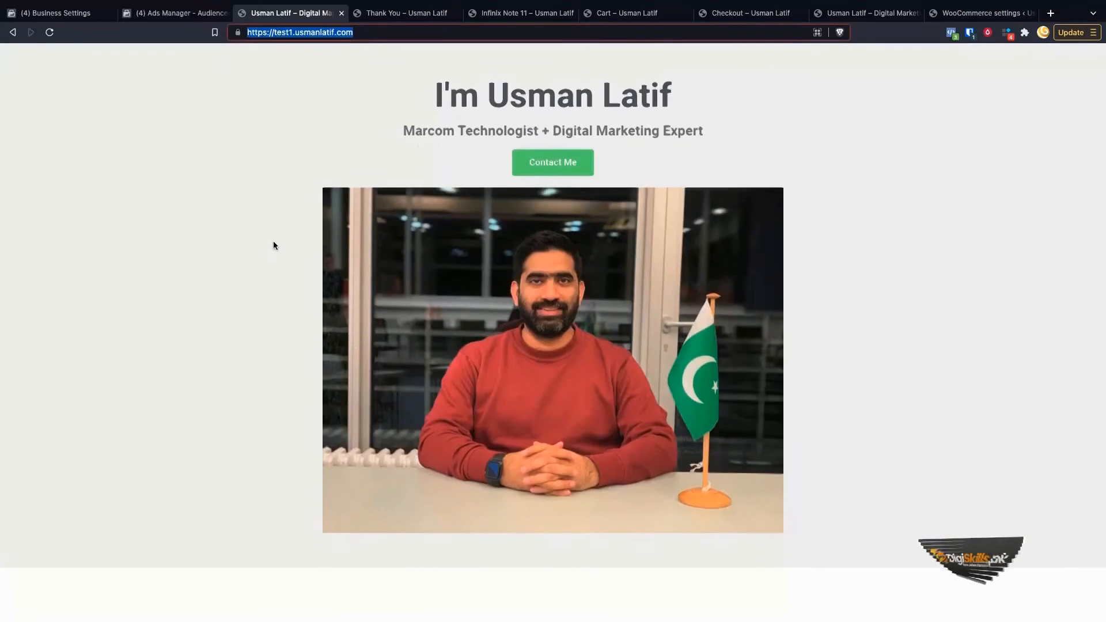
scroll(273, 244, "down", 9)
scroll(273, 244, "up", 5)
scroll(274, 245, "up", 4)
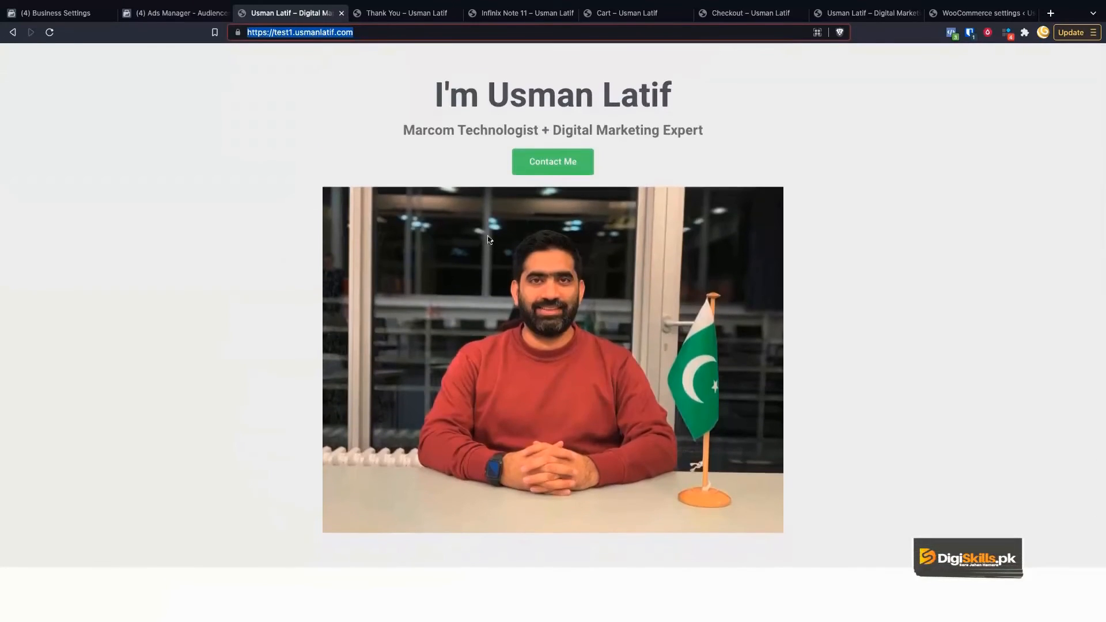
left_click(548, 171)
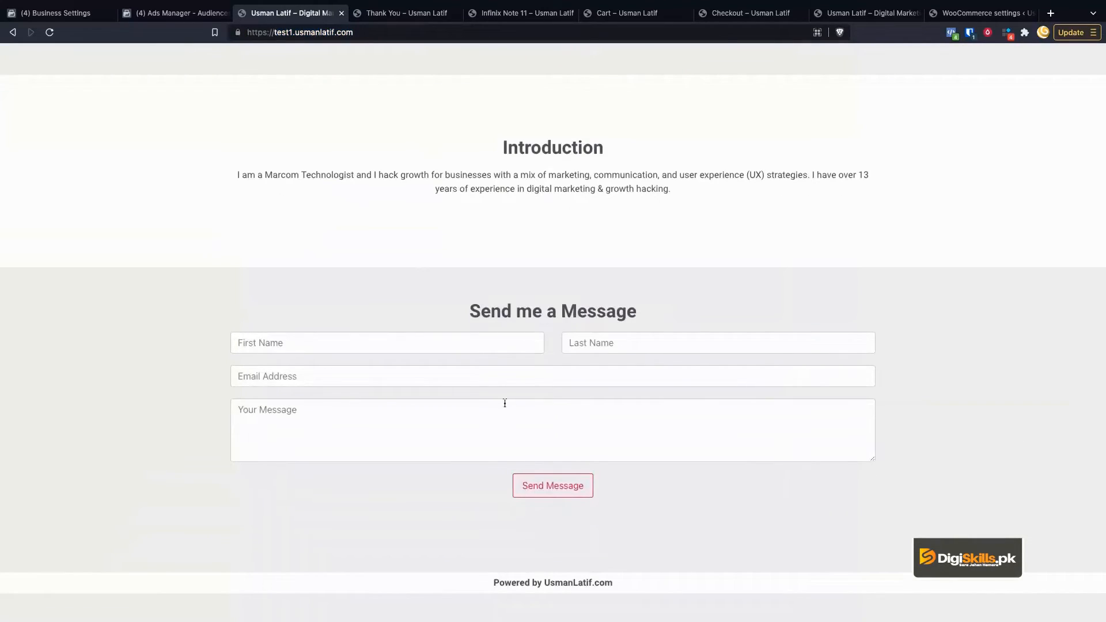
left_click(403, 14)
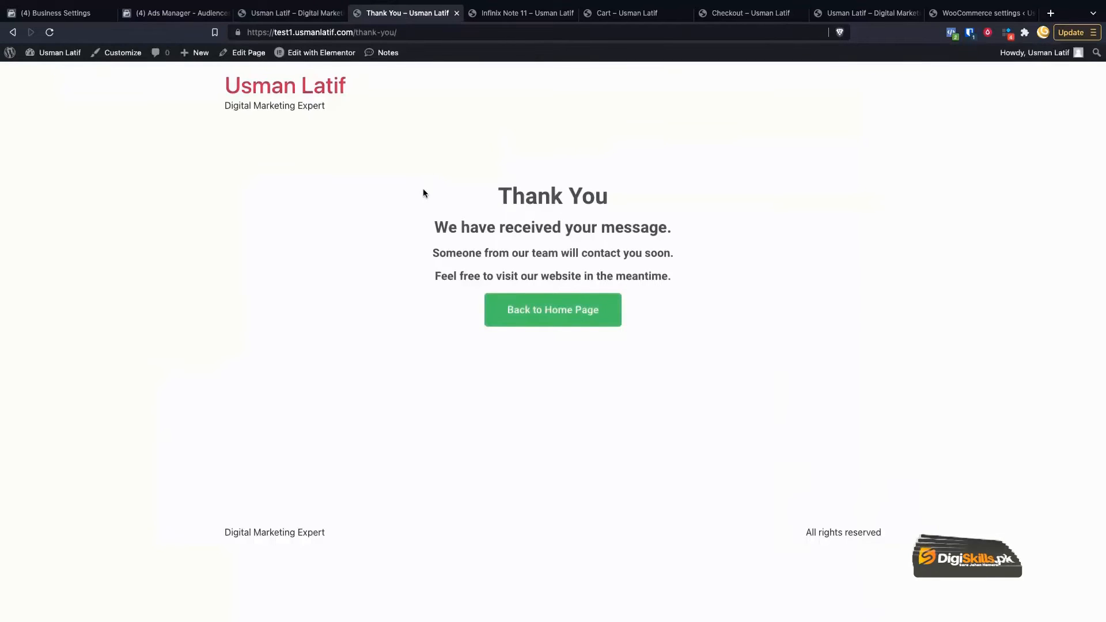
Step: Copy the test website's home page address and return to the website audience form in Ads Manager
left_click(294, 13)
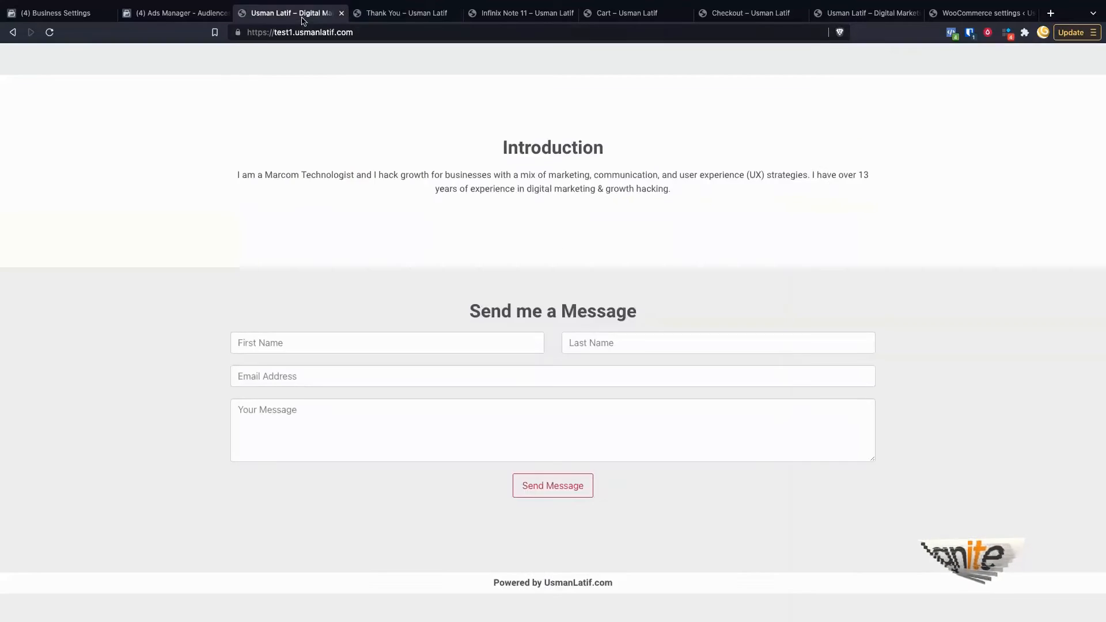
left_click(333, 32)
key("super+c")
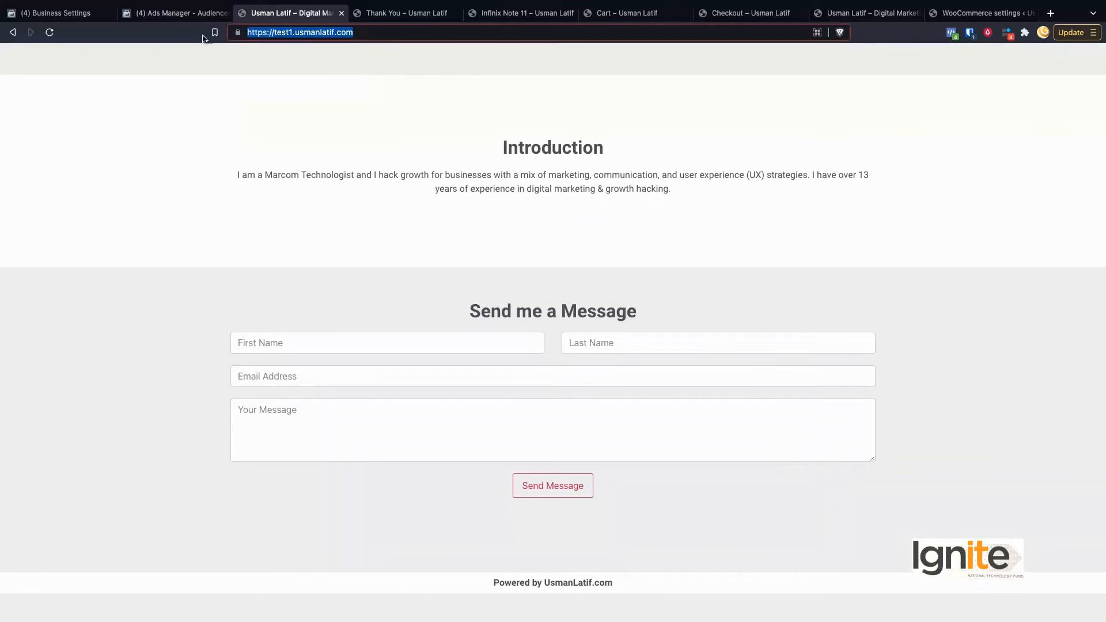
left_click(173, 13)
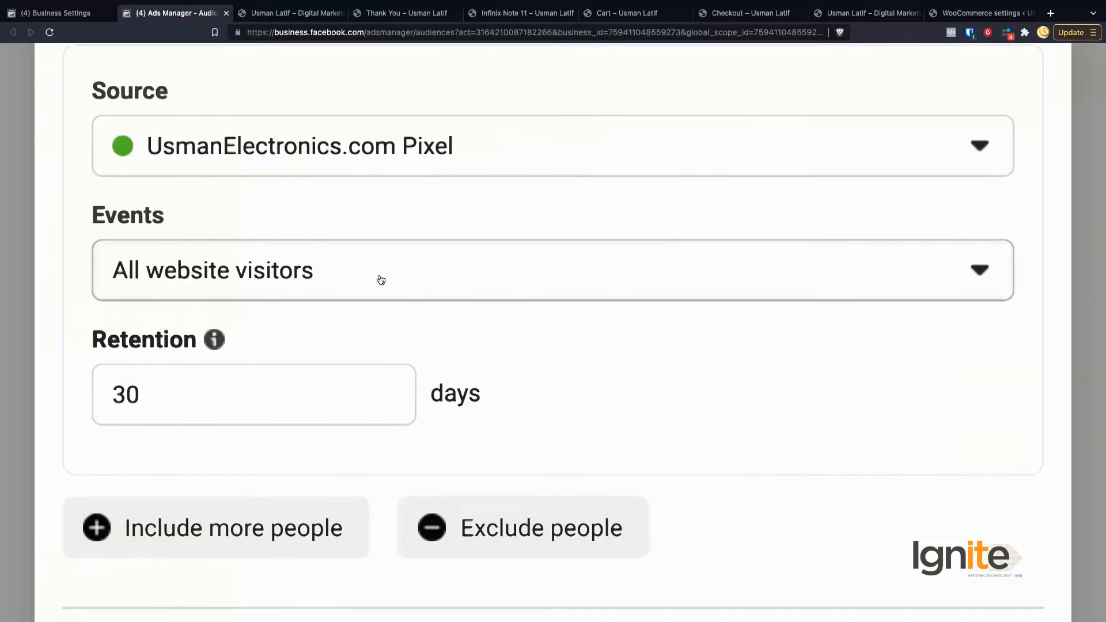
scroll(380, 280, "up", 1)
Step: Switch back to the test website and compare its home page and contact form with the Thank You page
left_click(305, 18)
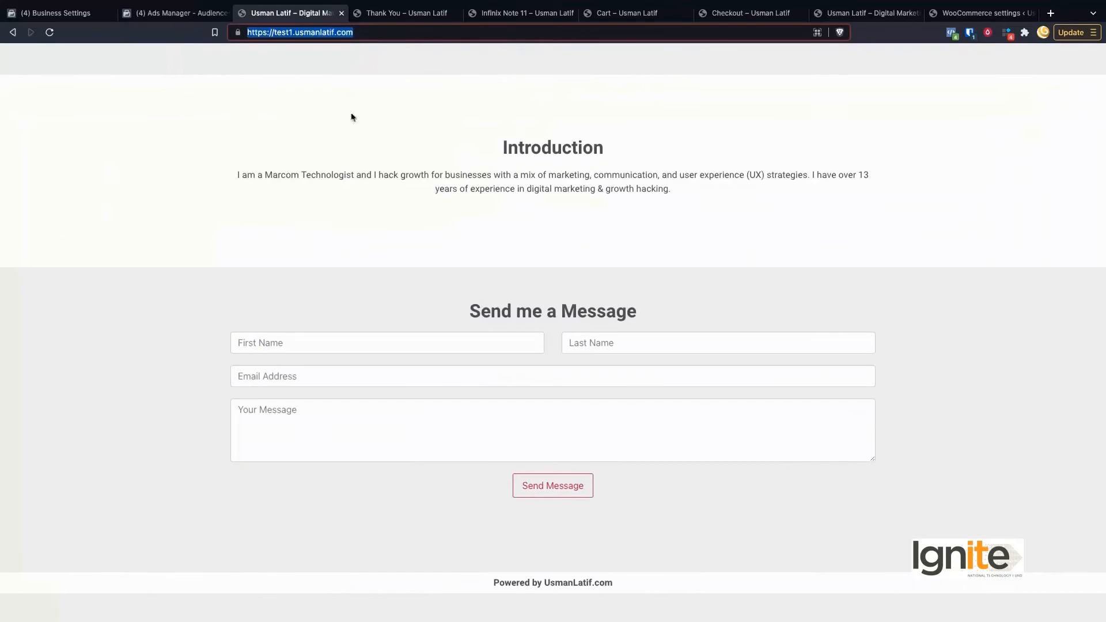
scroll(391, 167, "up", 10)
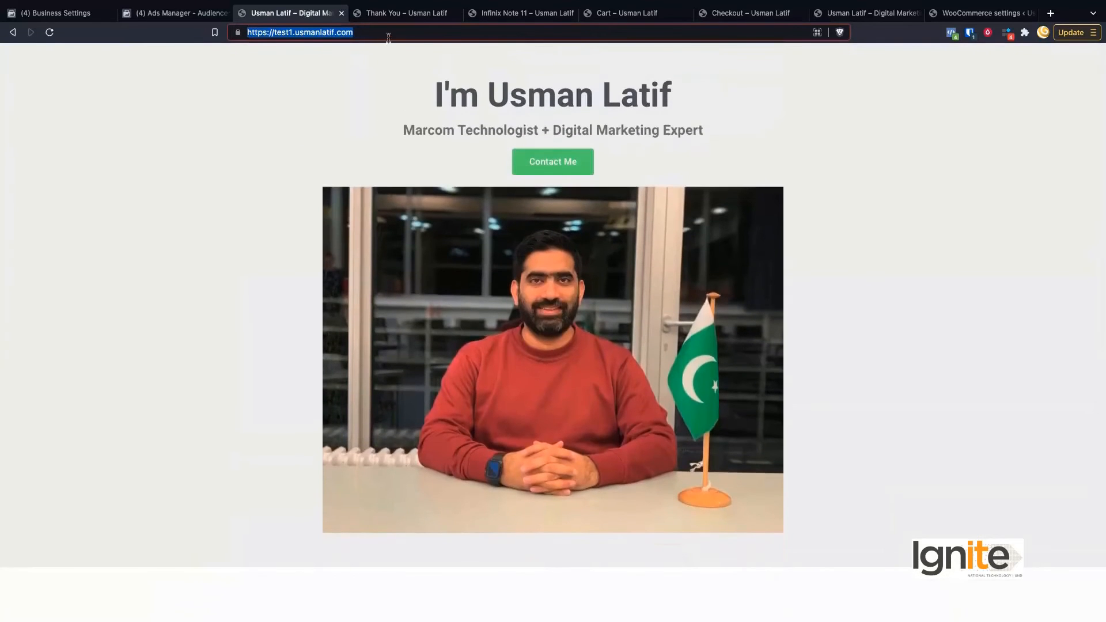
left_click(389, 17)
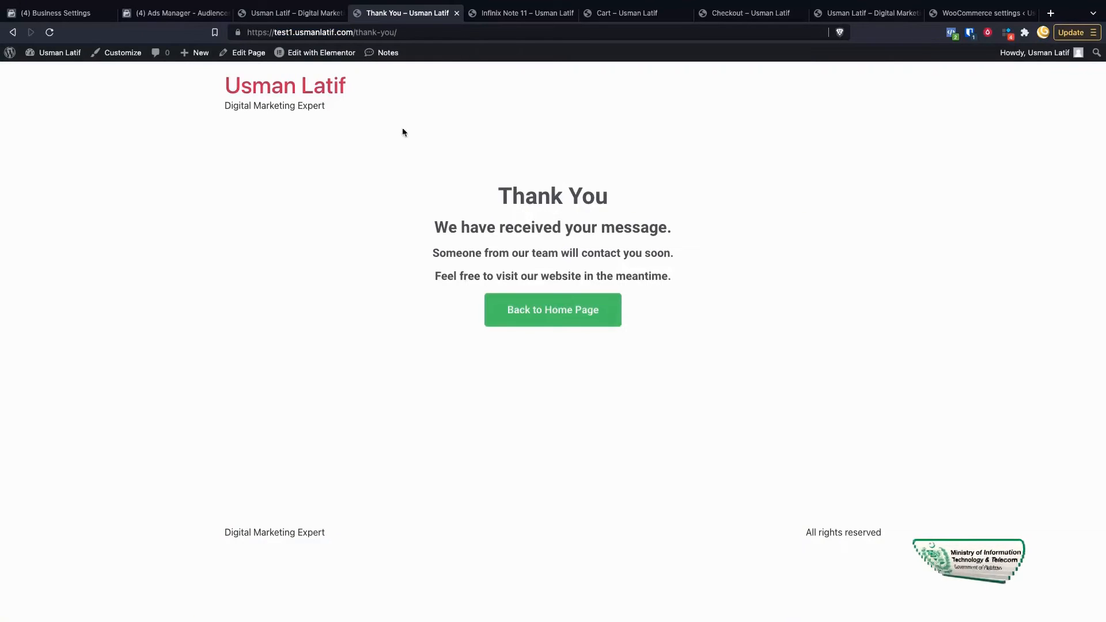
left_click(311, 22)
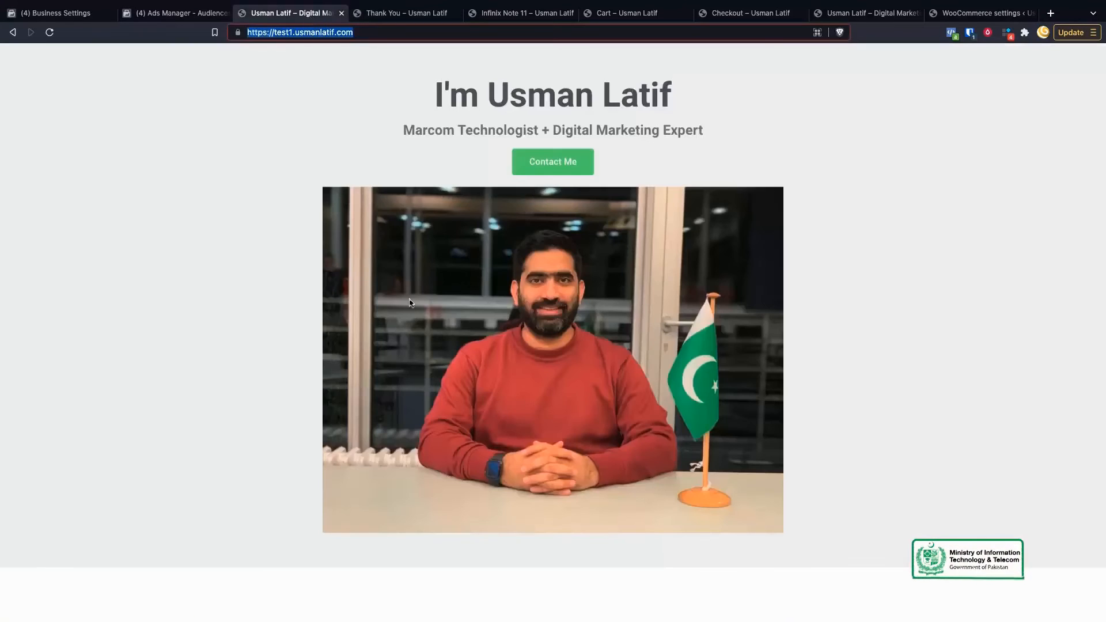
left_click(420, 16)
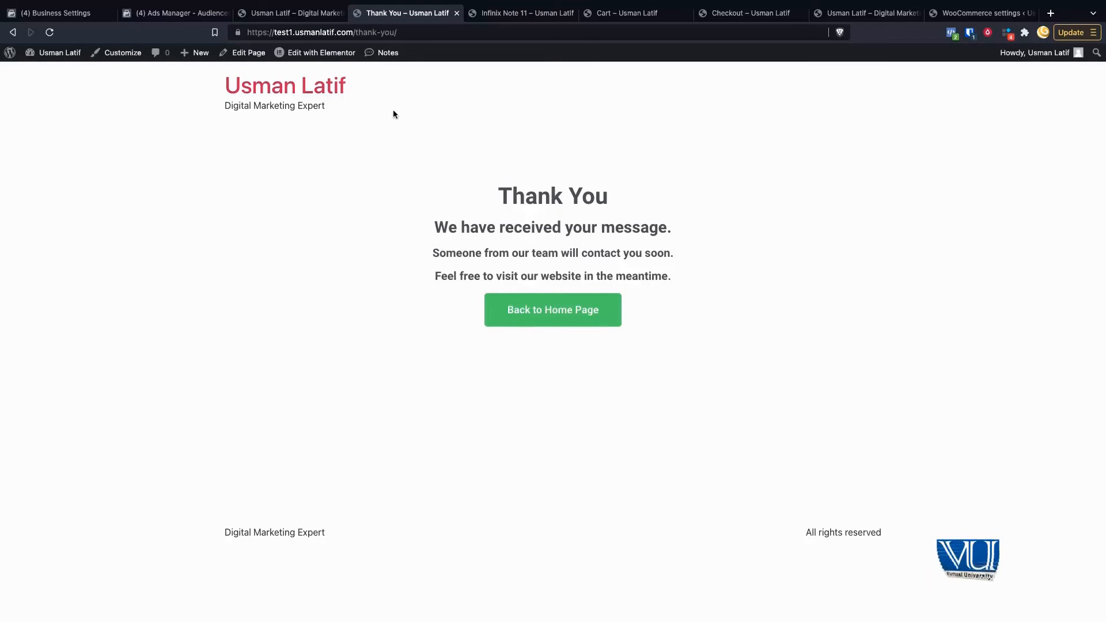
left_click(312, 16)
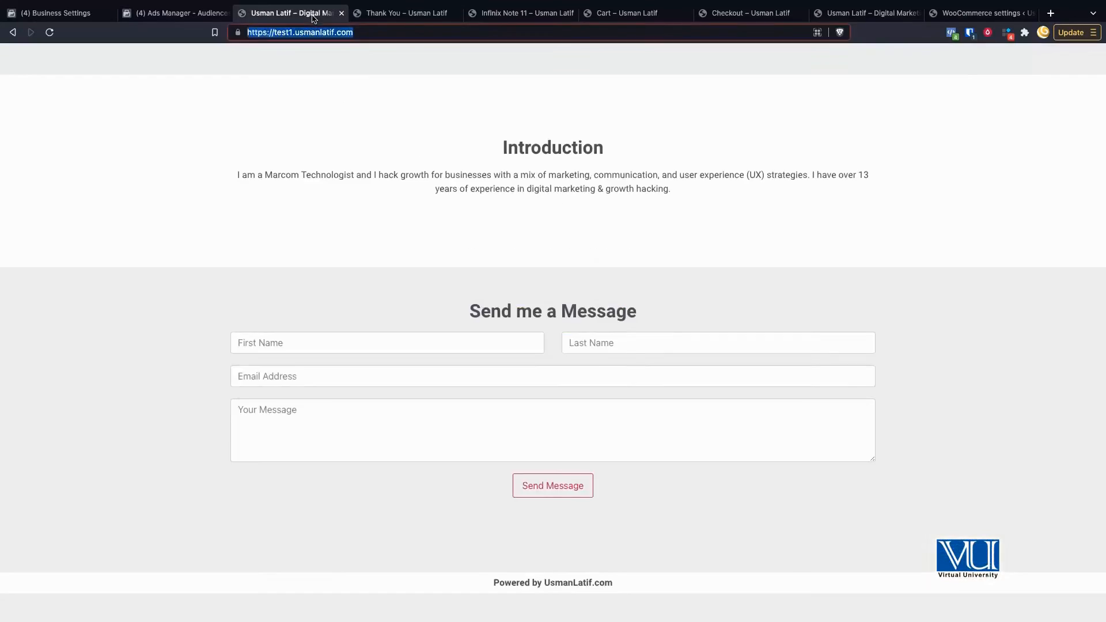
left_click(396, 15)
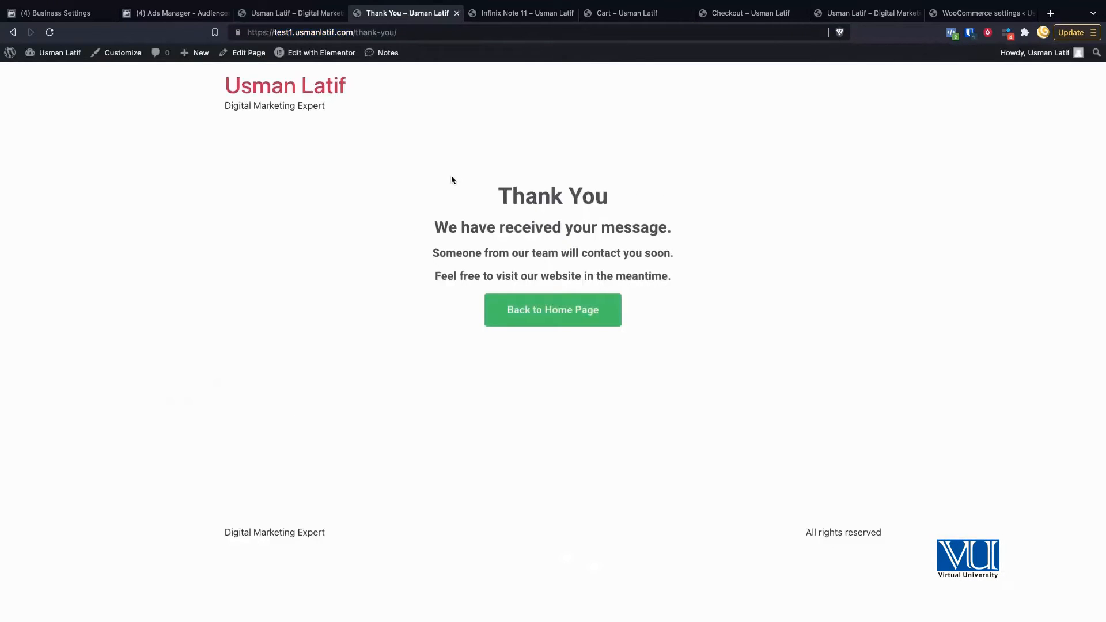
Step: Return to the website audience form in Ads Manager and set its event to People who visited specific web pages
left_click(212, 16)
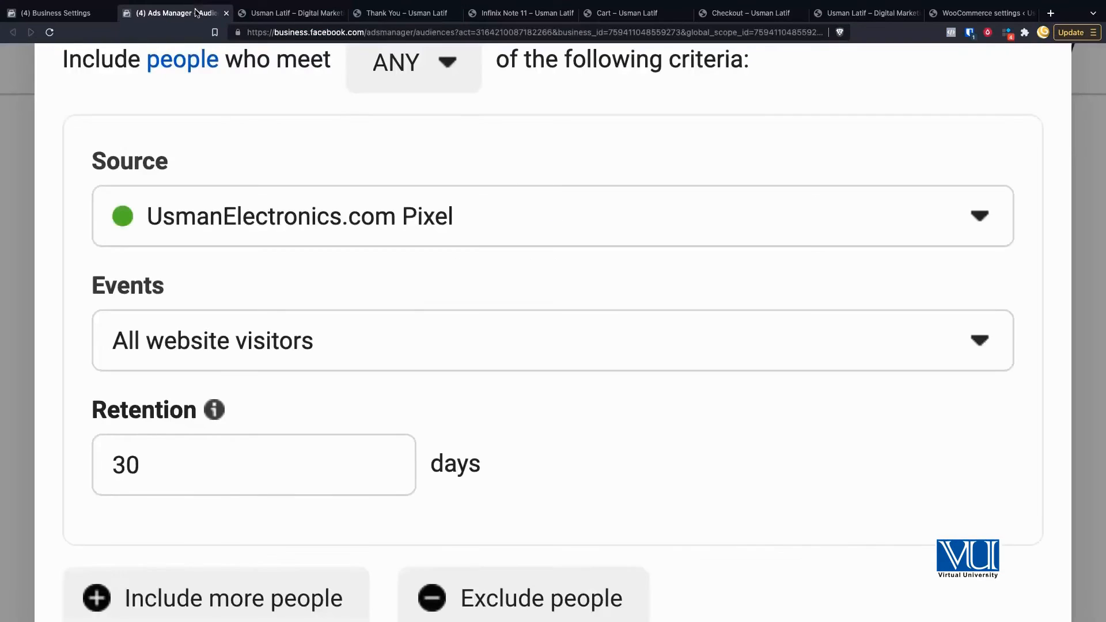
scroll(345, 271, "down", 2)
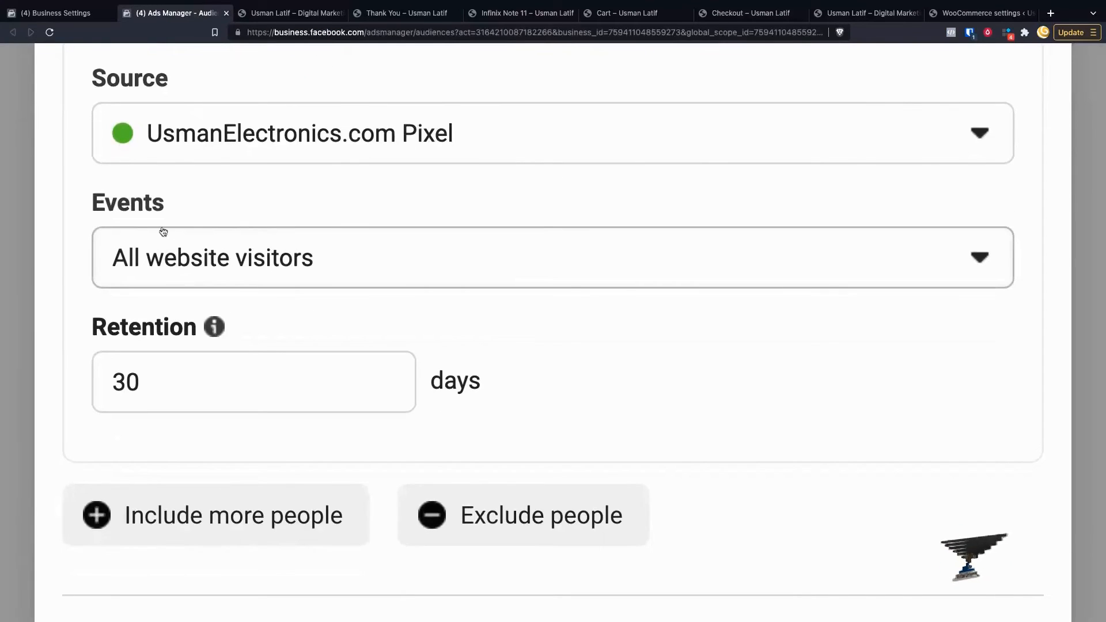
left_click(314, 173)
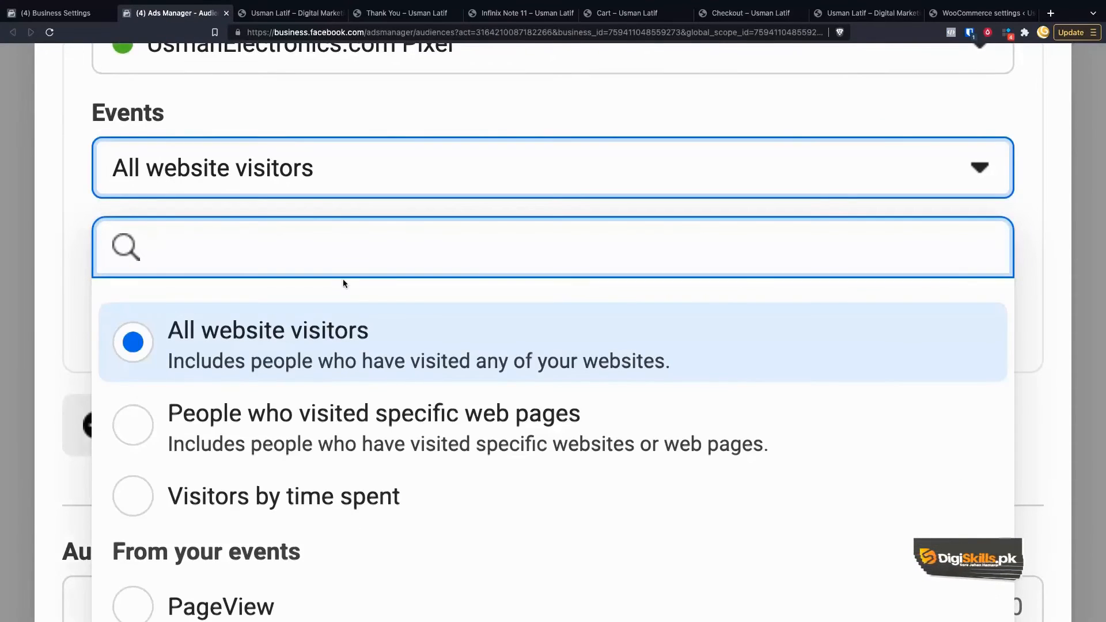
scroll(343, 299, "down", 1)
scroll(345, 300, "up", 1)
scroll(340, 282, "down", 2)
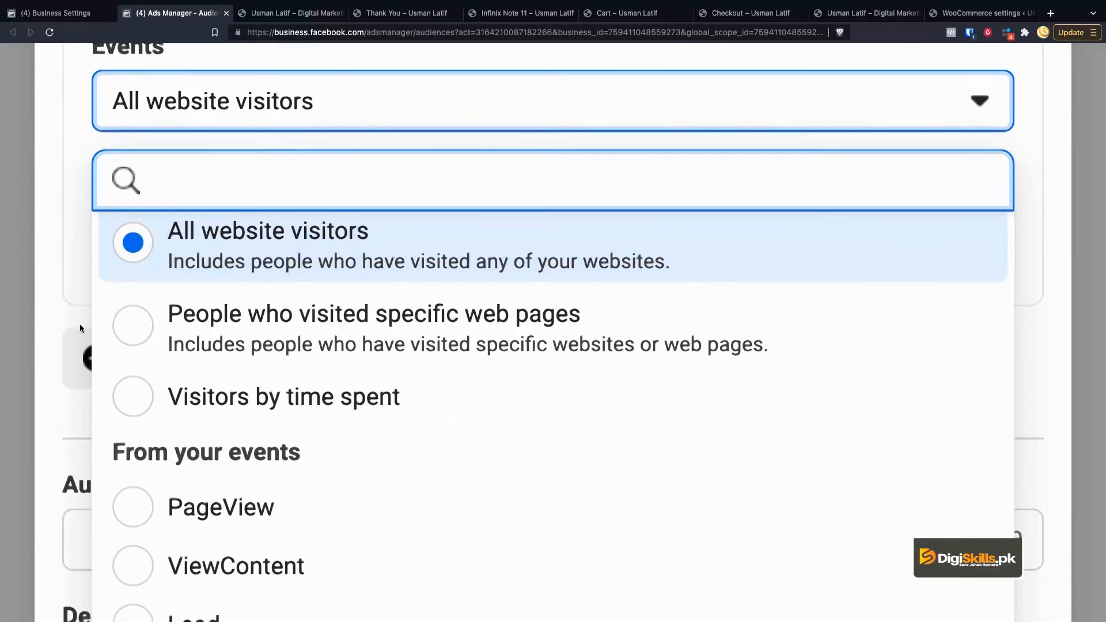
left_click(330, 279)
scroll(362, 299, "down", 1)
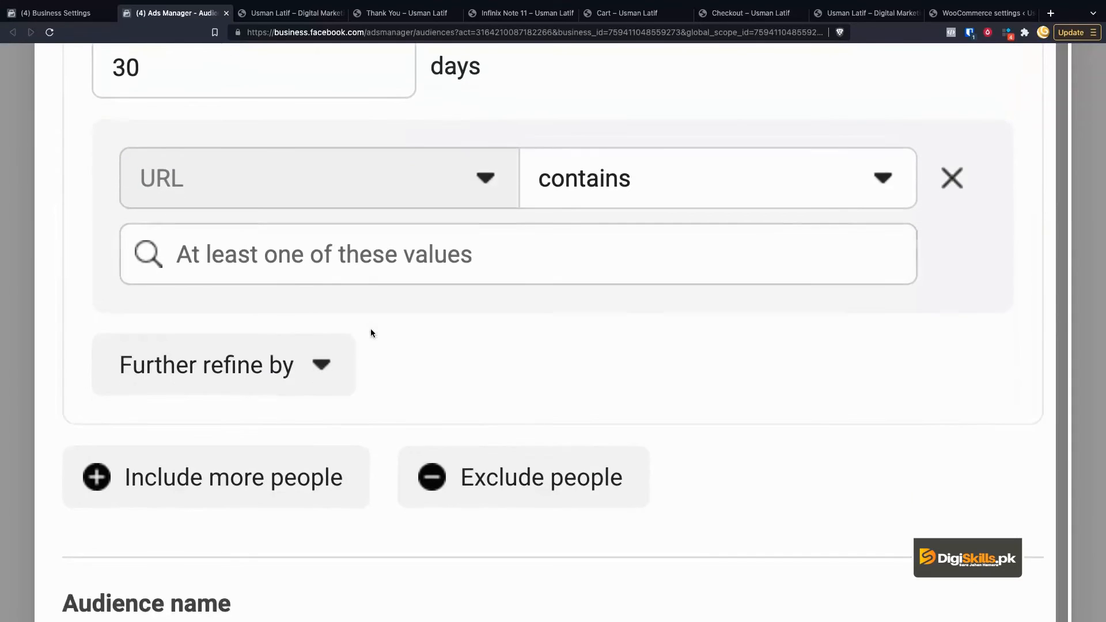
Step: Set the retention of the included website visitors to 90 days
scroll(226, 150, "up", 1)
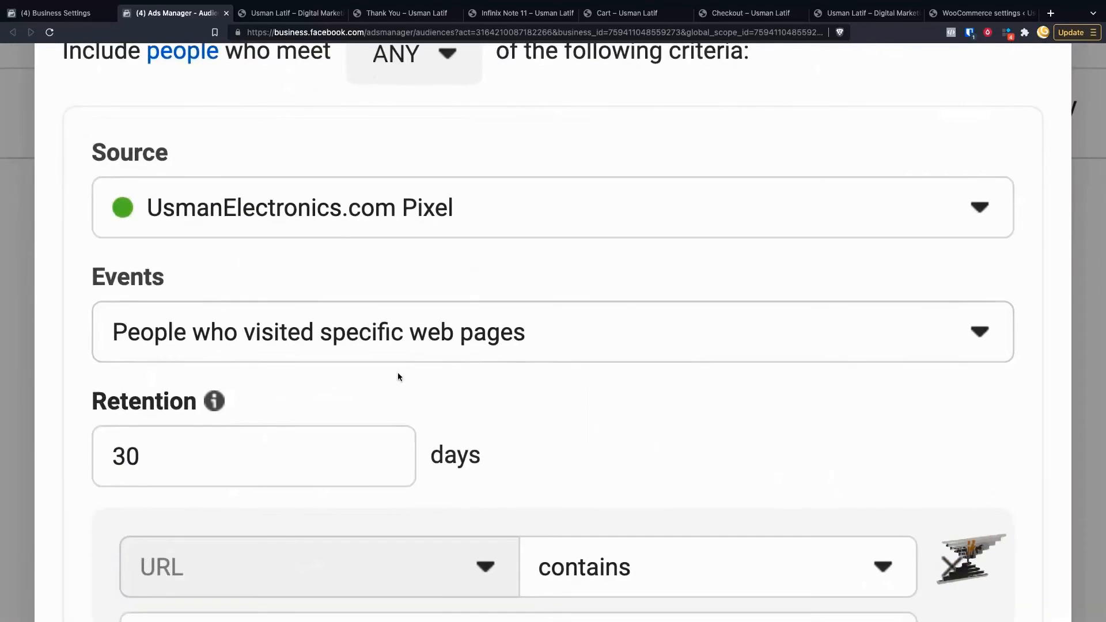
scroll(570, 386, "down", 1)
double_click(244, 407)
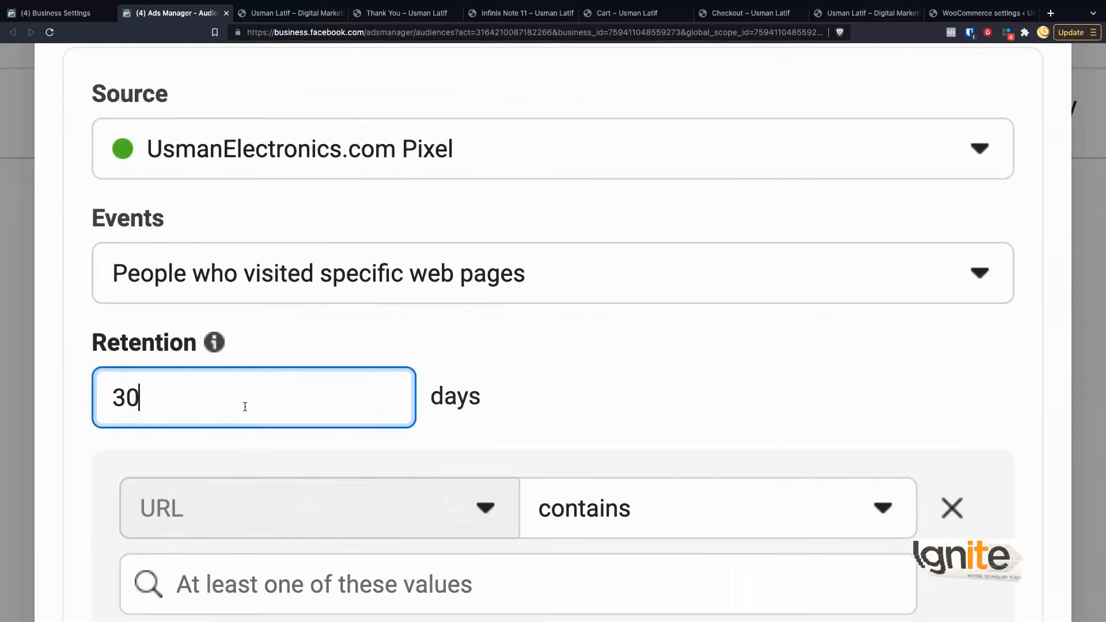
type("90")
left_click(558, 390)
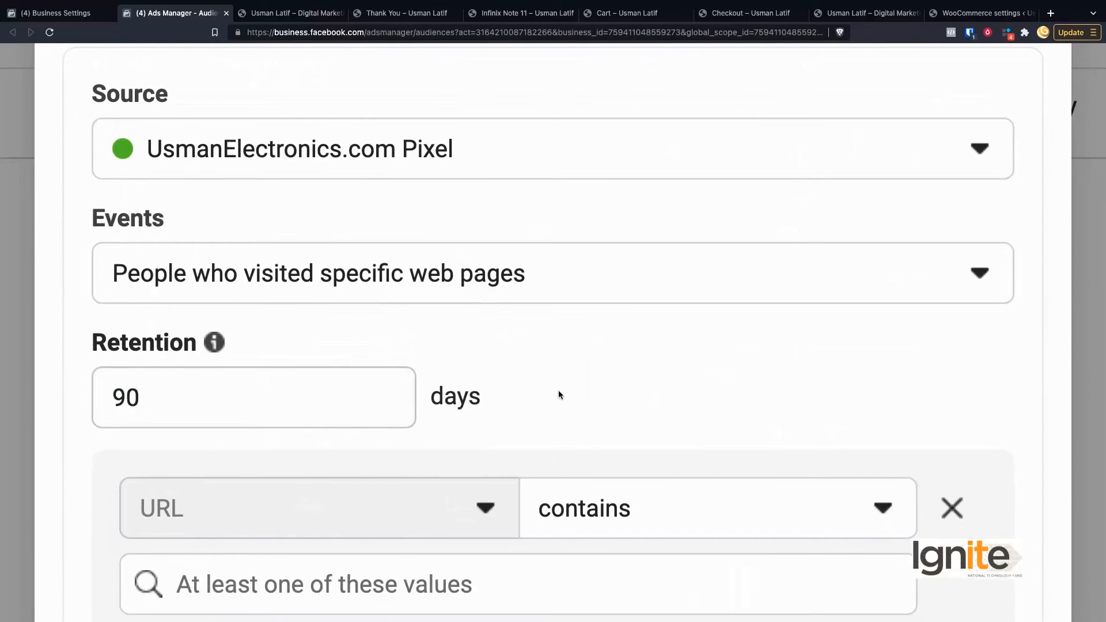
Step: Keep the URL condition on contains and add the copied home page address of the test website as its value
scroll(558, 389, "down", 2)
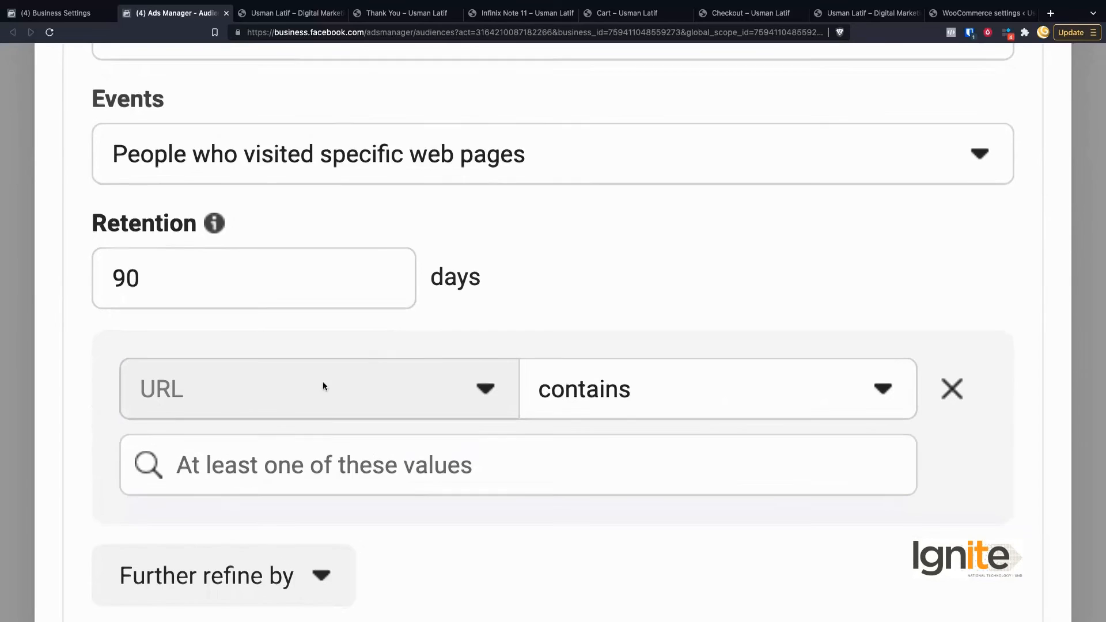
scroll(323, 385, "down", 2)
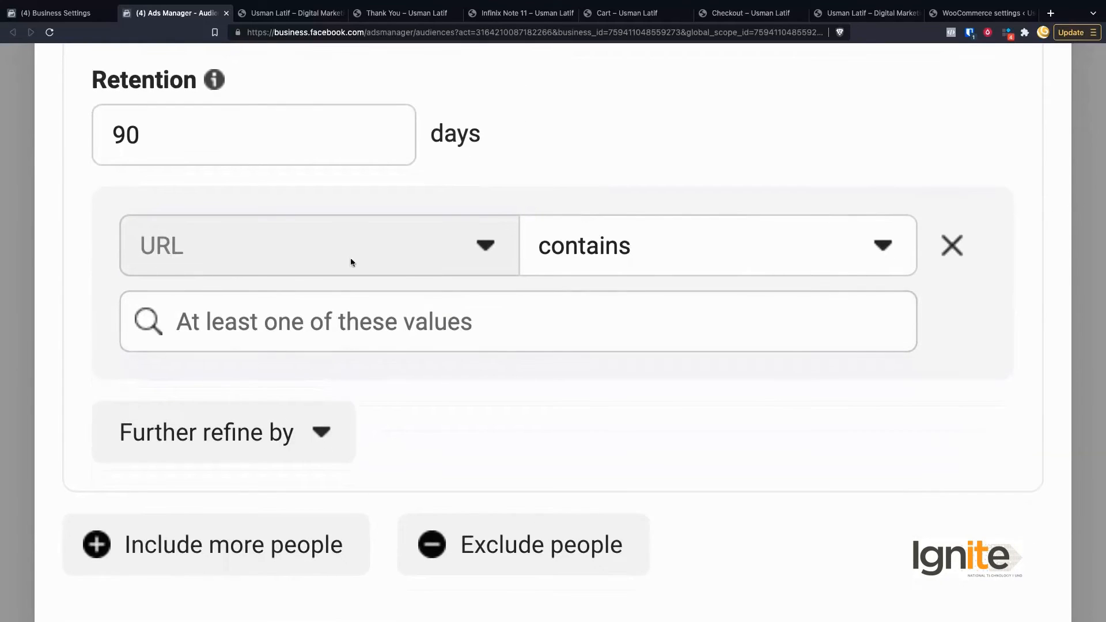
left_click(696, 247)
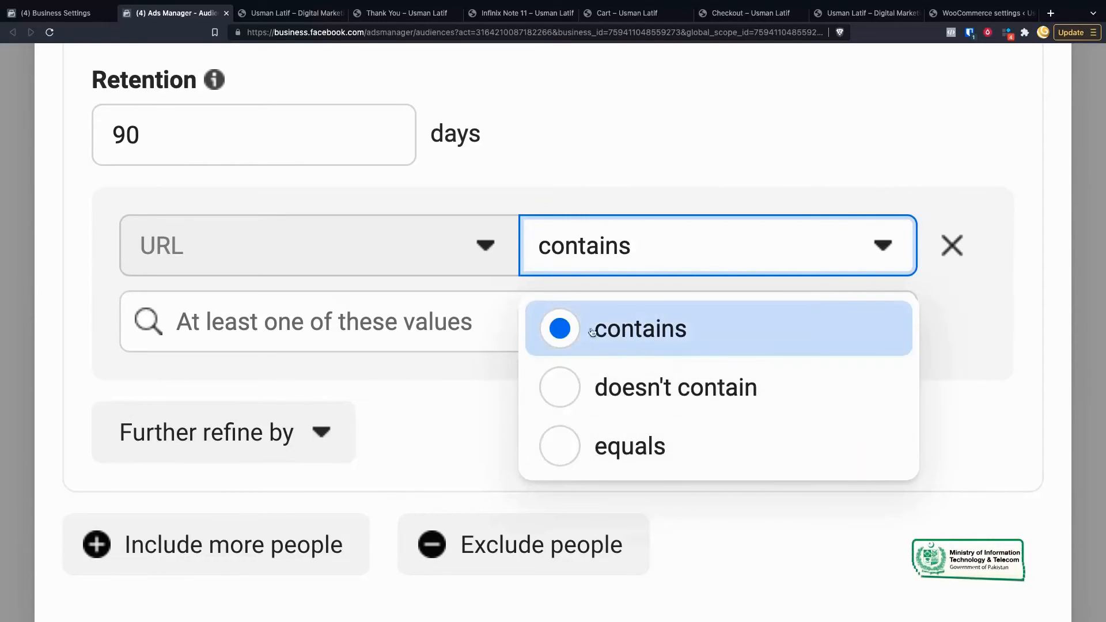
left_click(405, 322)
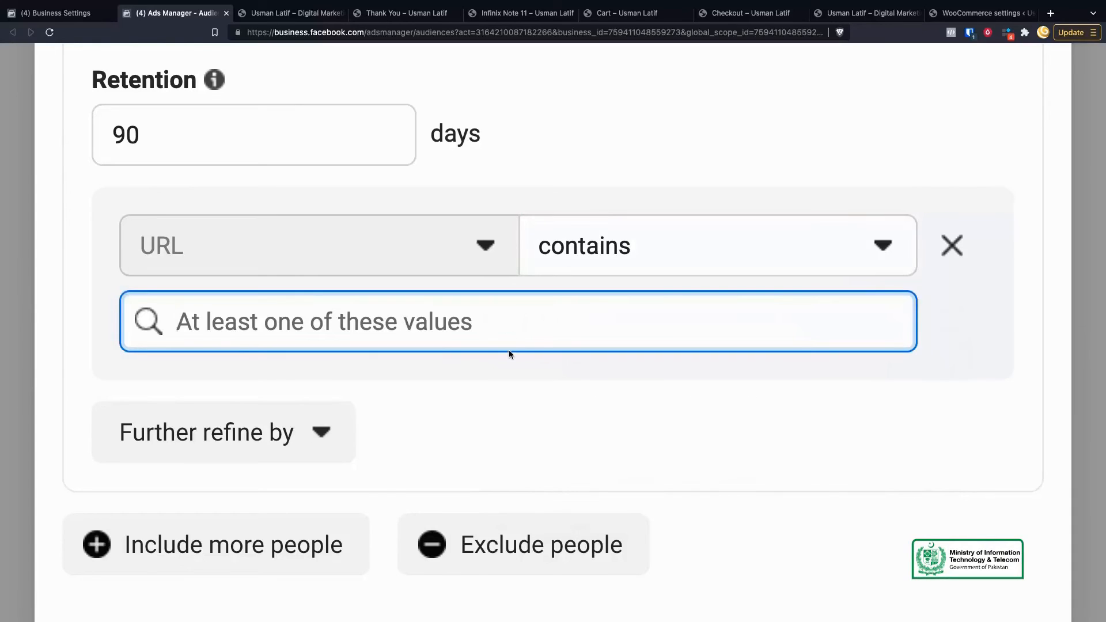
key("super+v")
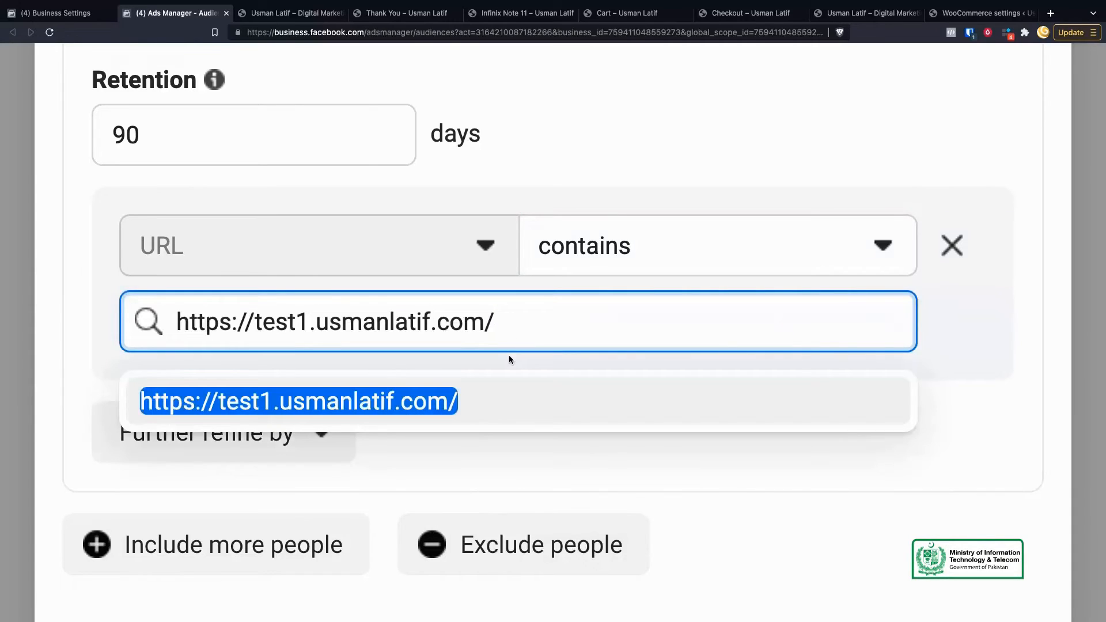
left_click(609, 418)
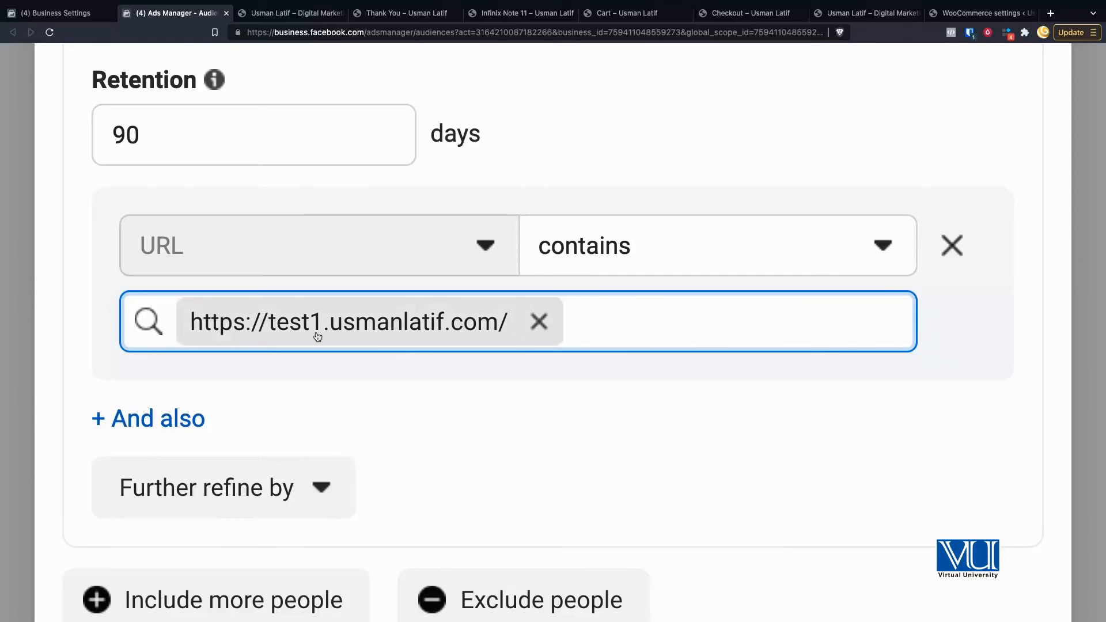
Step: Add a second condition that the same URL must also match, and remove it again while it is empty
scroll(361, 403, "down", 1)
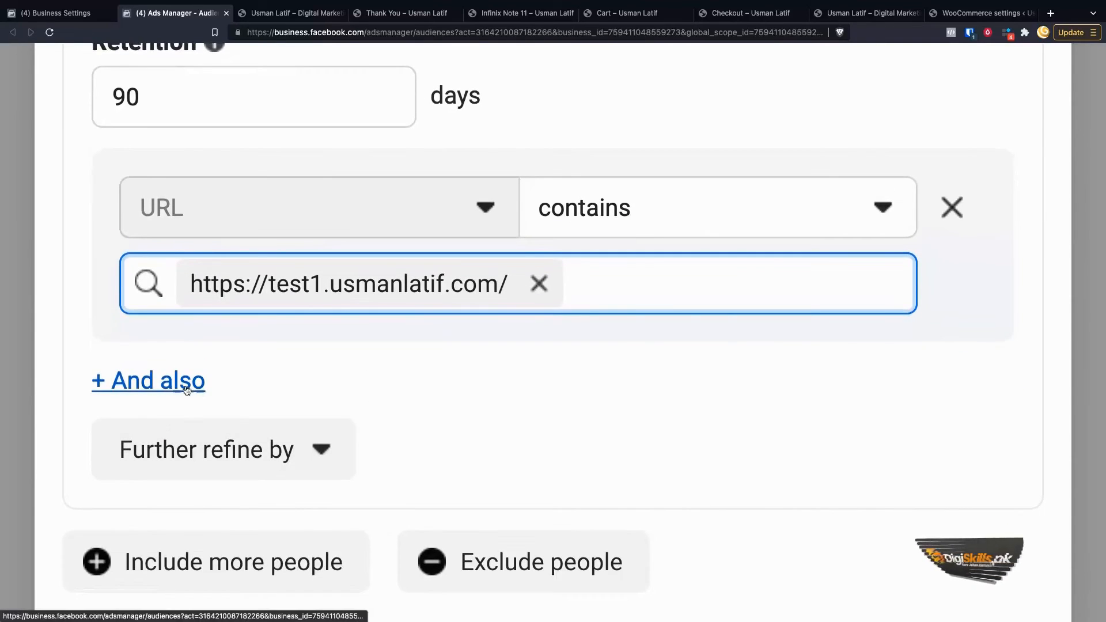
left_click(188, 396)
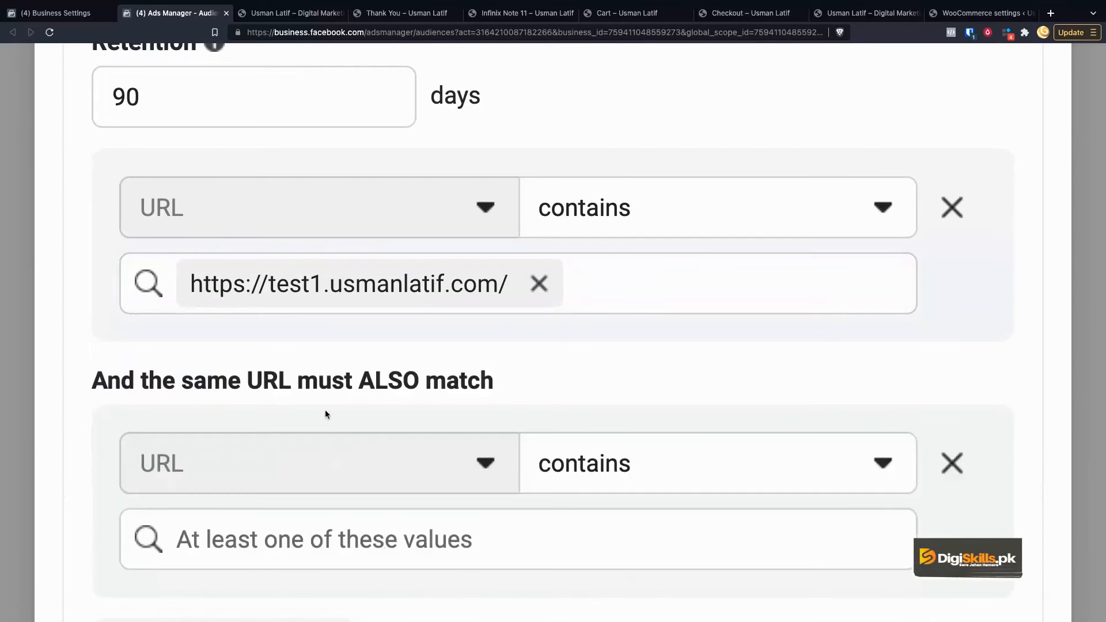
scroll(326, 411, "down", 3)
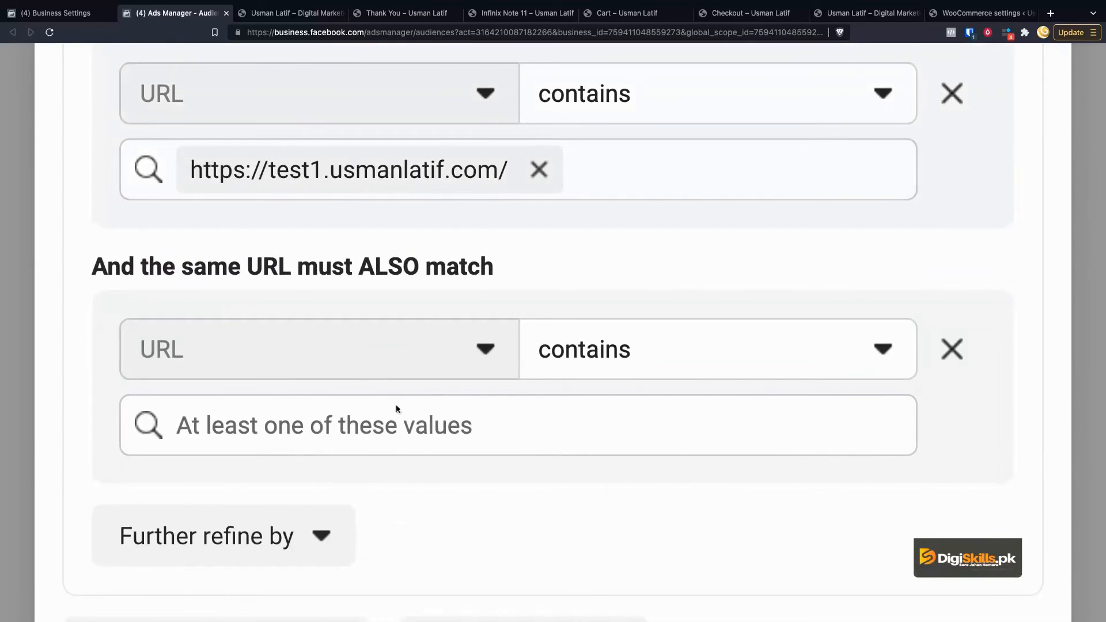
left_click(952, 350)
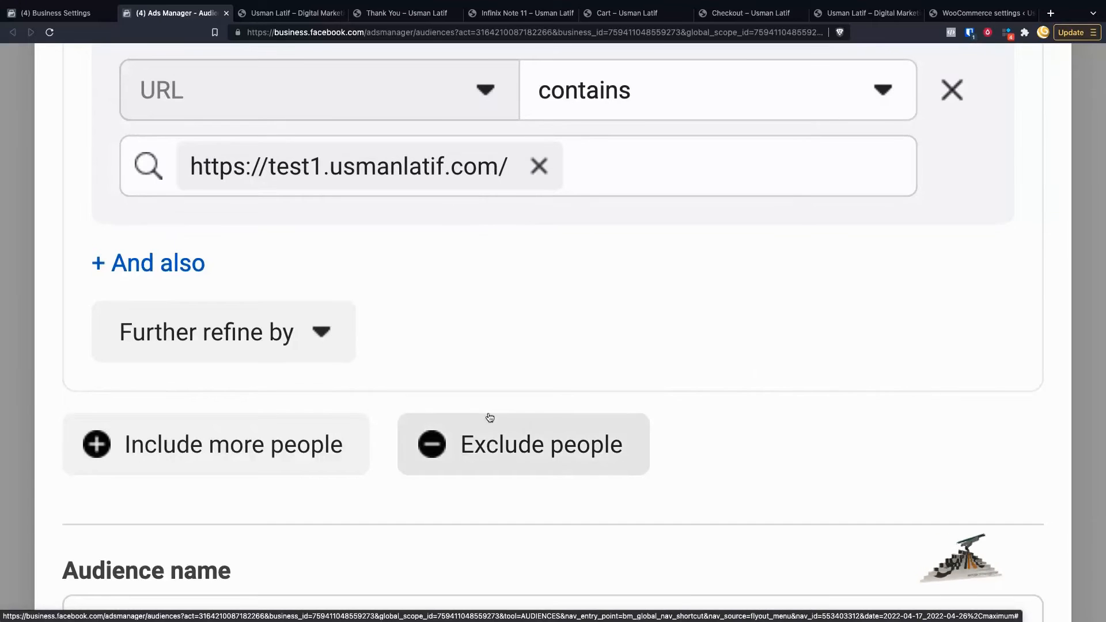
Step: Add an exclusion for People who visited specific web pages with a retention of 90 days
left_click(489, 448)
scroll(556, 414, "down", 5)
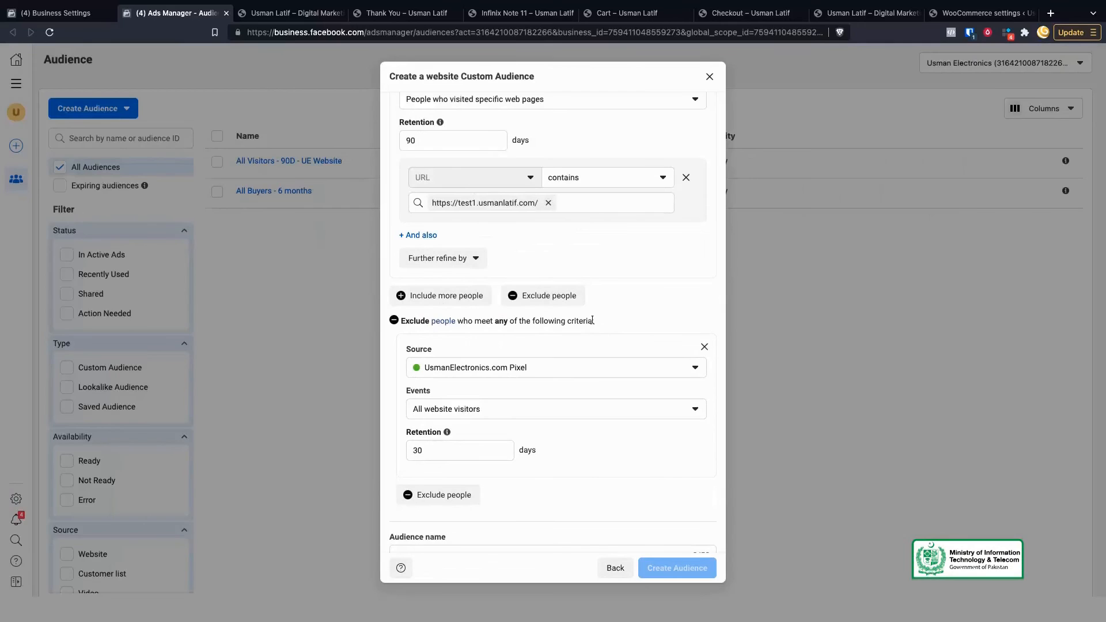
left_click(536, 410)
left_click(506, 240)
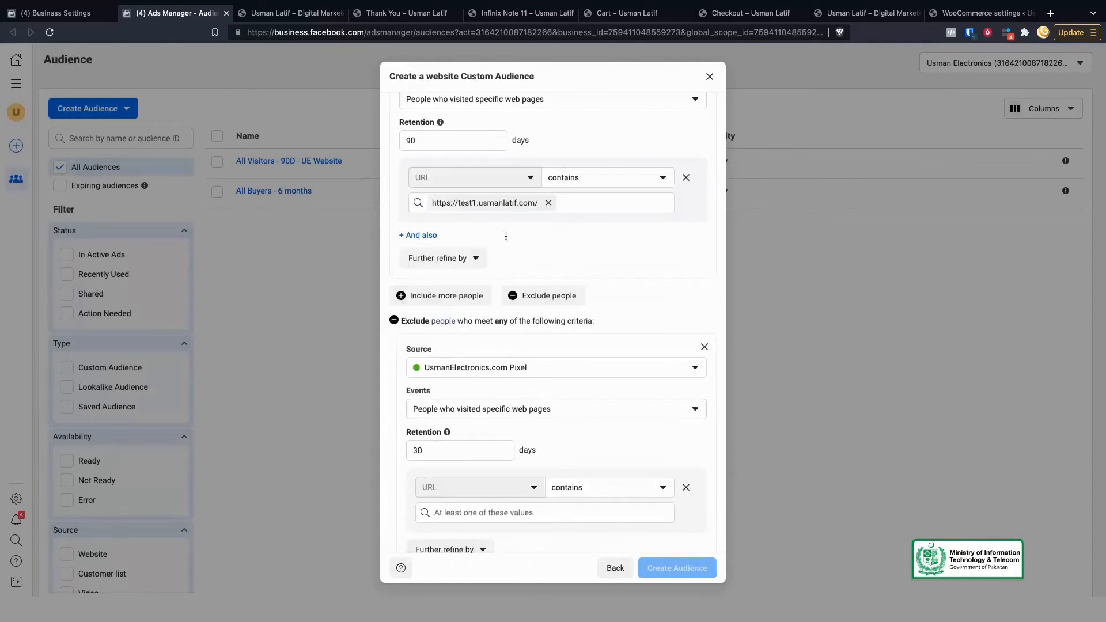
scroll(503, 416, "down", 2)
double_click(473, 405)
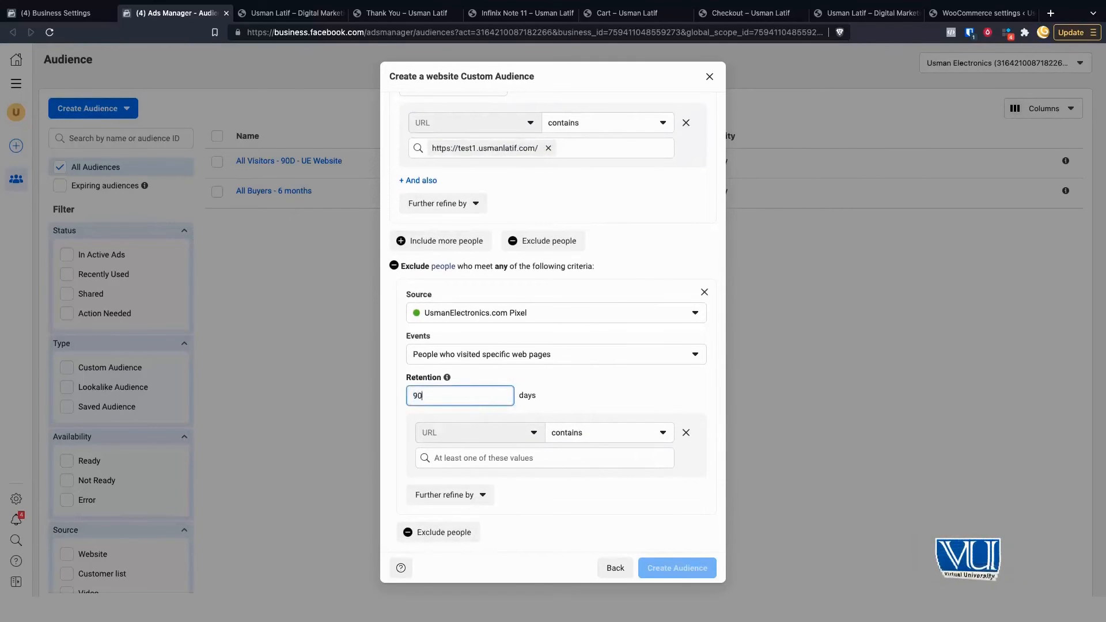
Step: Copy the test website's Thank You page address and add it as the URL contains value of the exclusion
left_click(397, 12)
left_click(392, 32)
key("ctrl+c")
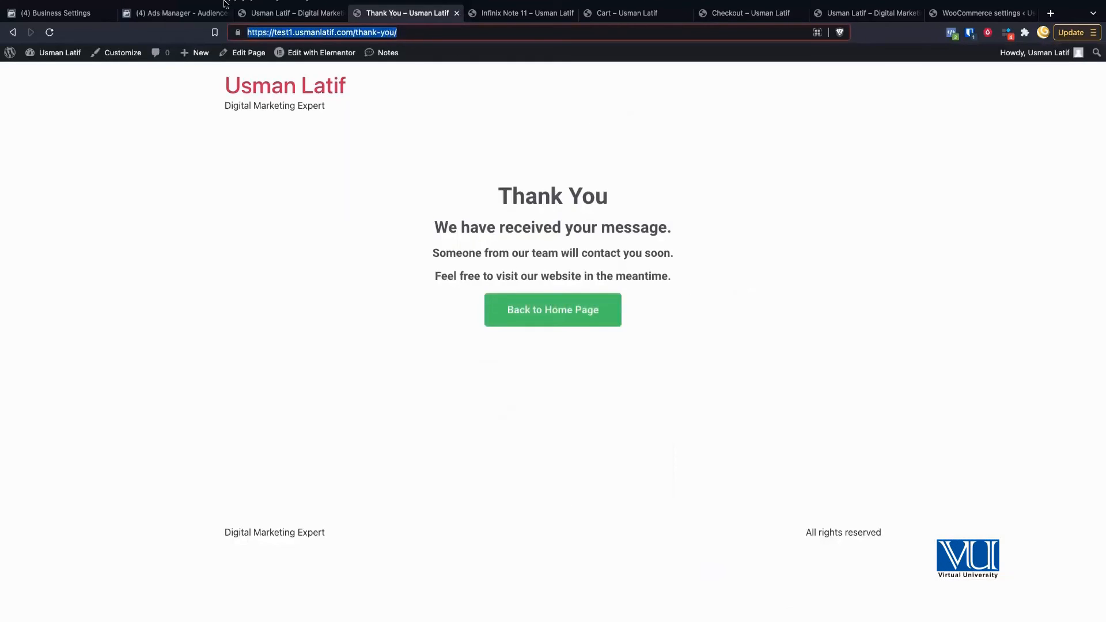
left_click(173, 13)
scroll(522, 380, "down", 3)
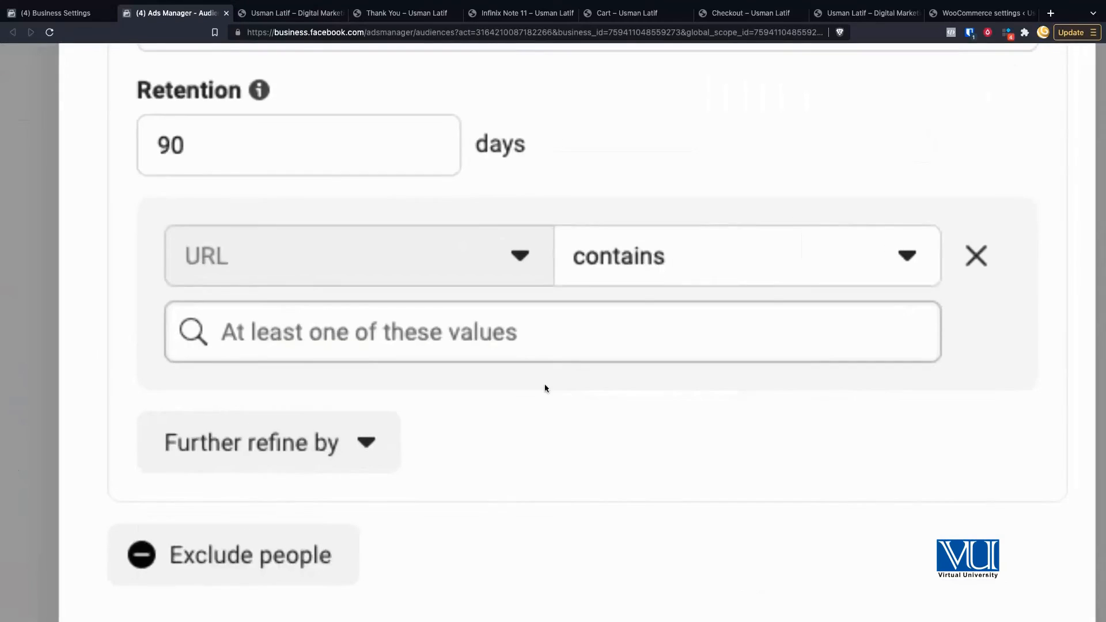
left_click(460, 340)
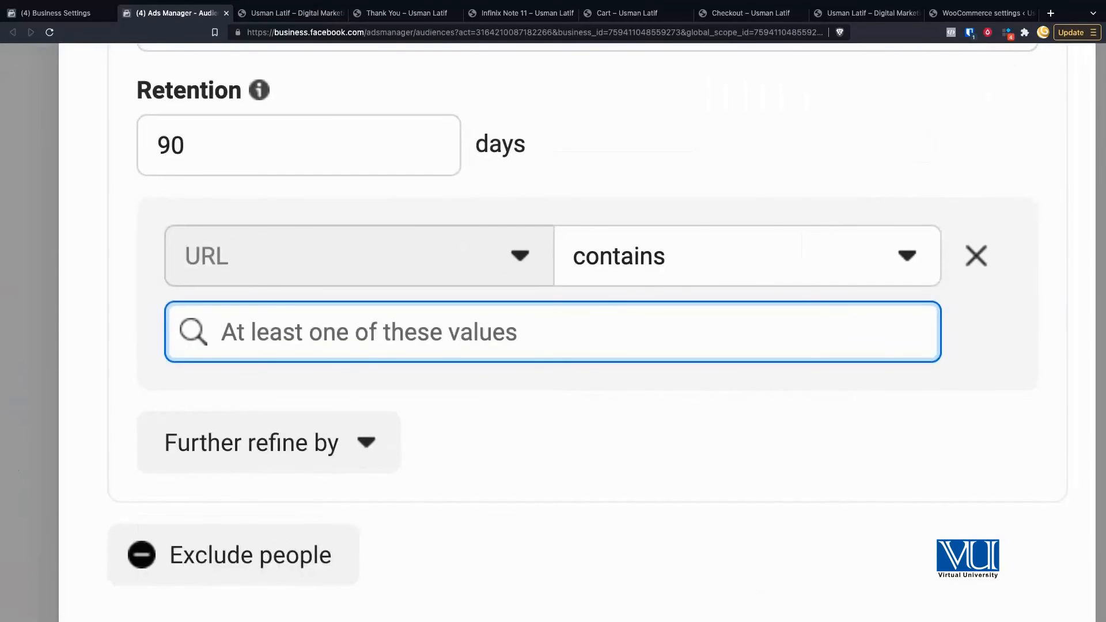
key("ctrl+v")
left_click(557, 420)
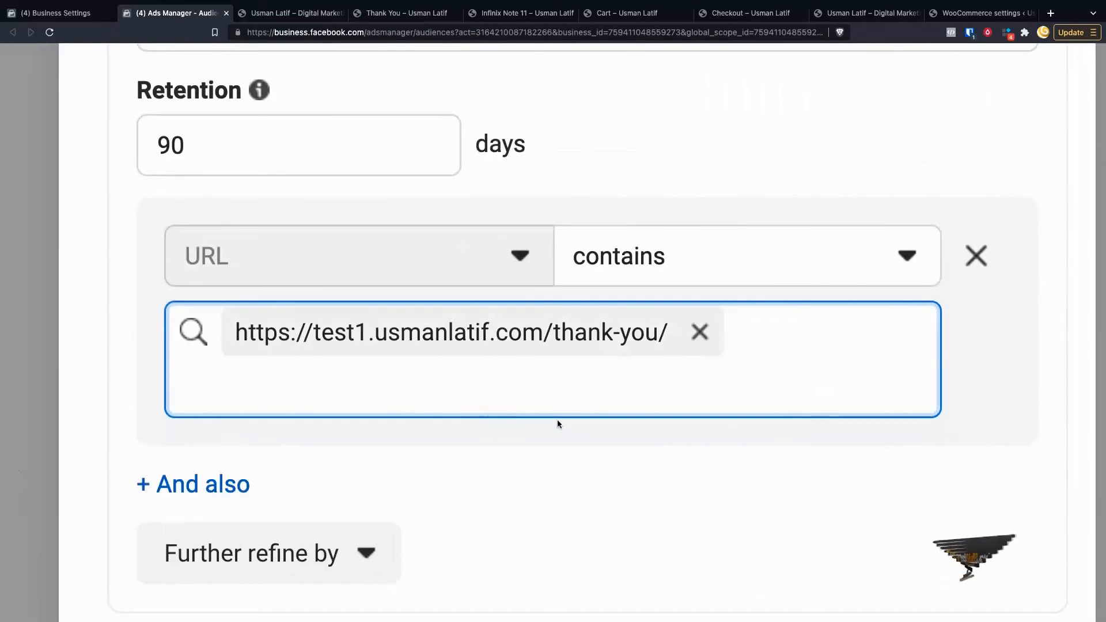
Step: Review the audience's inclusion and exclusion criteria, and compare them with the test website's home page and contact form
scroll(685, 346, "up", 5)
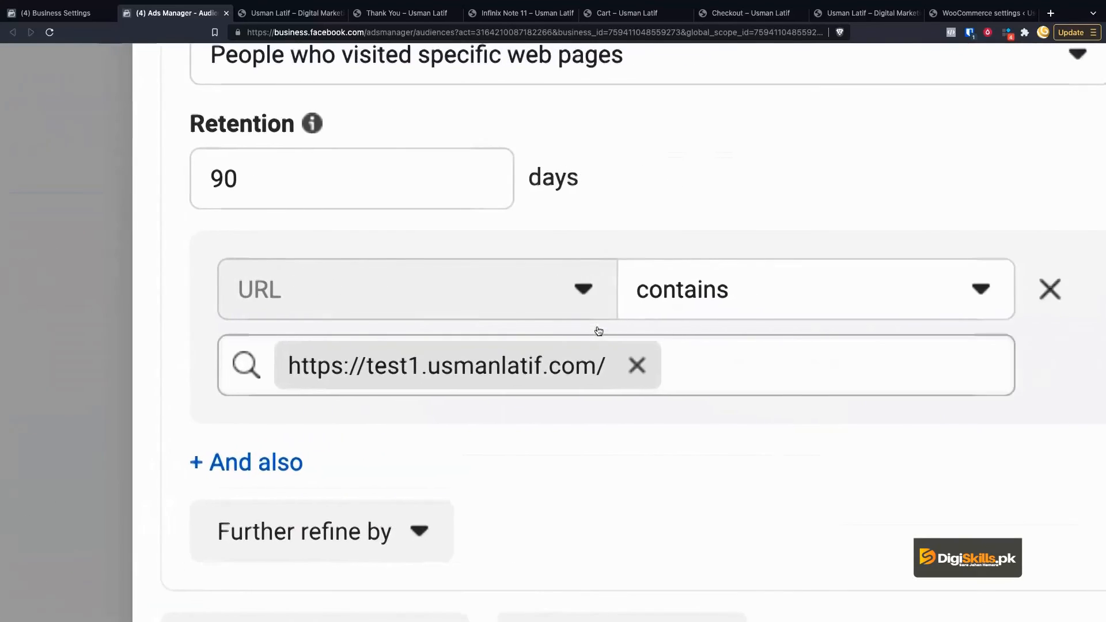
scroll(595, 395, "down", 8)
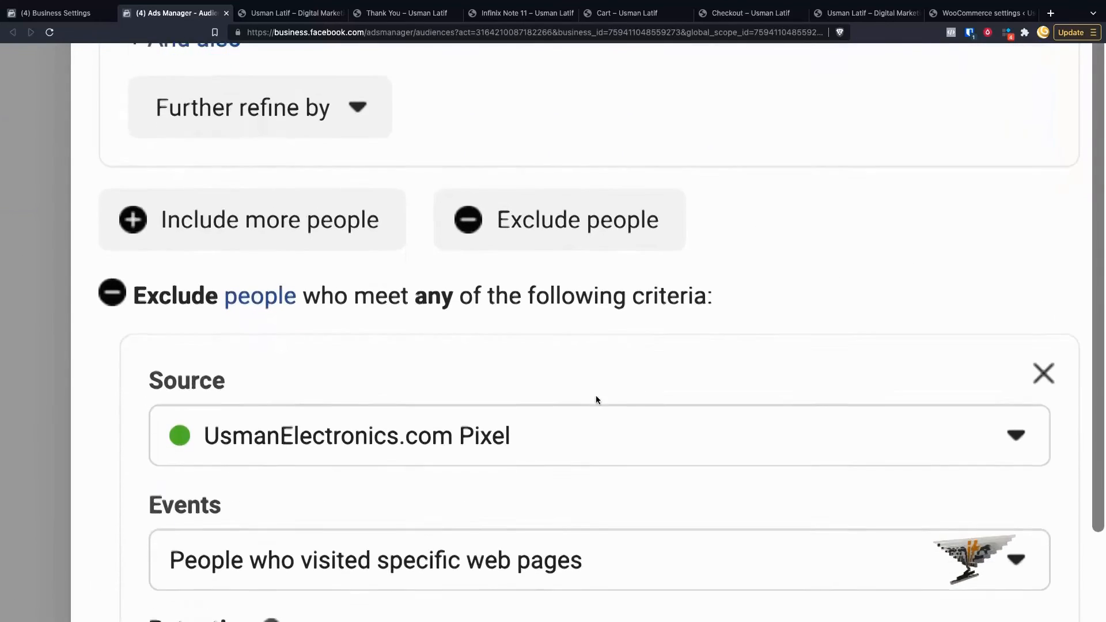
scroll(506, 486, "down", 5)
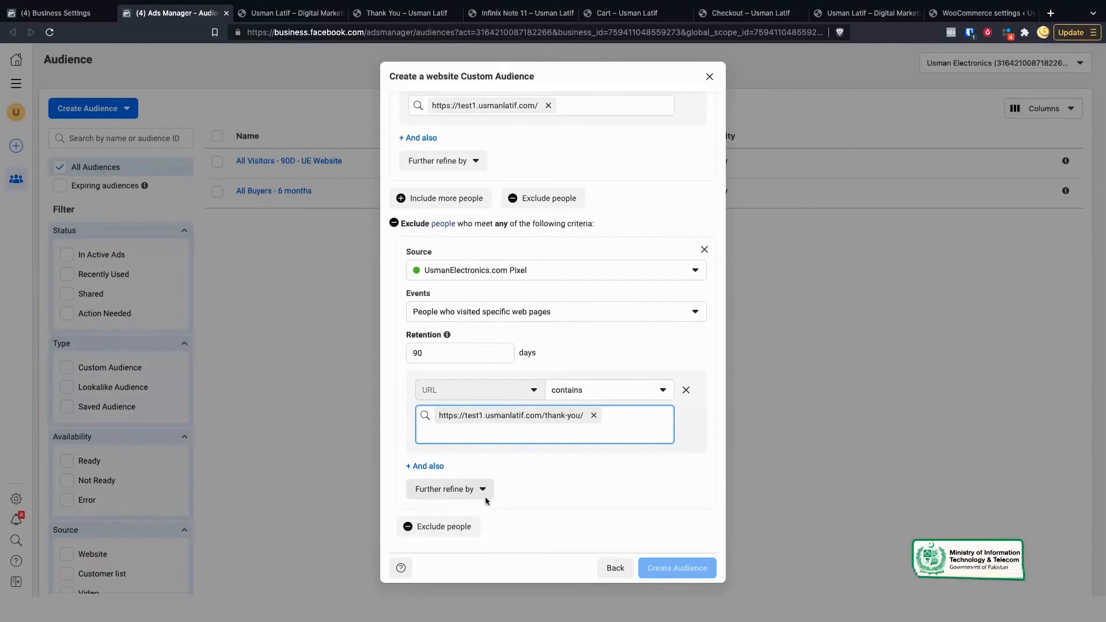
scroll(530, 483, "down", 2)
scroll(555, 405, "up", 1)
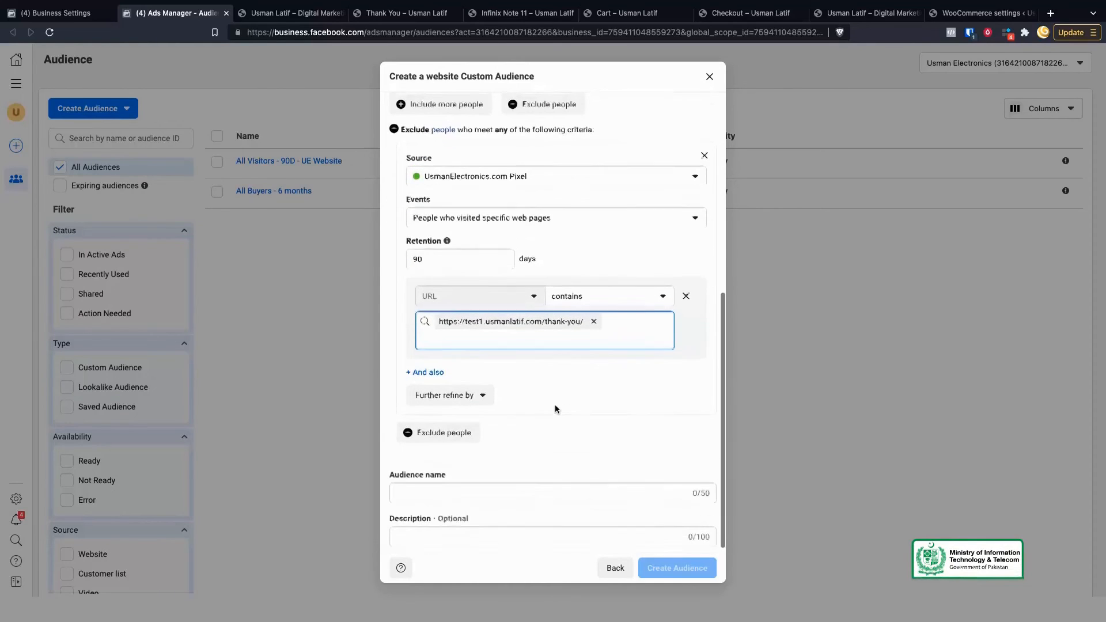
left_click(288, 14)
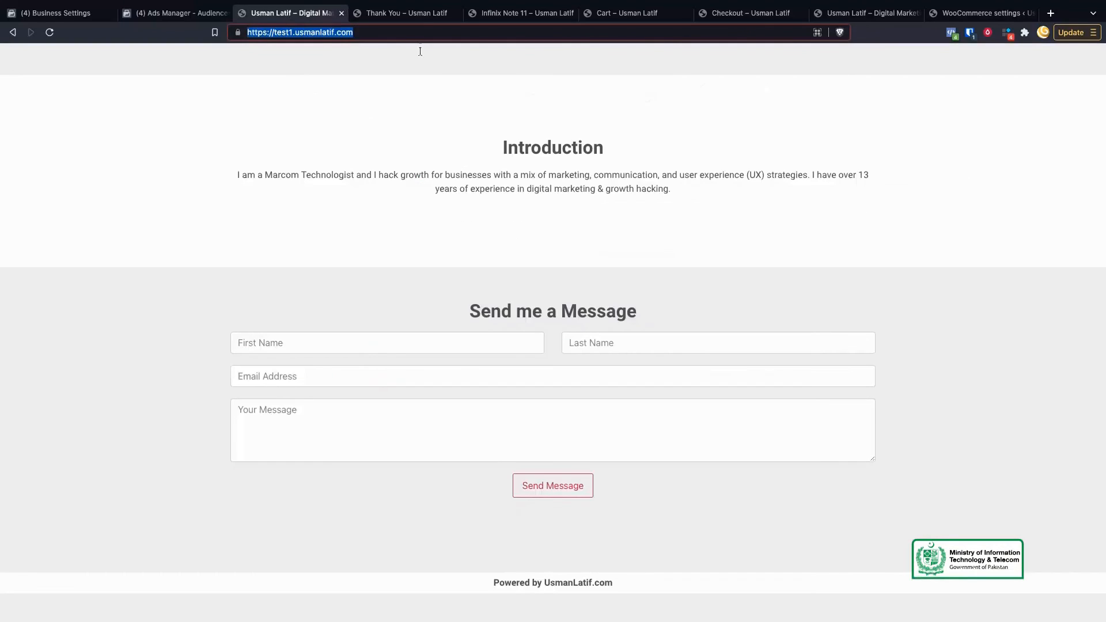
key("ctrl+Tab")
left_click(295, 14)
scroll(306, 251, "up", 10)
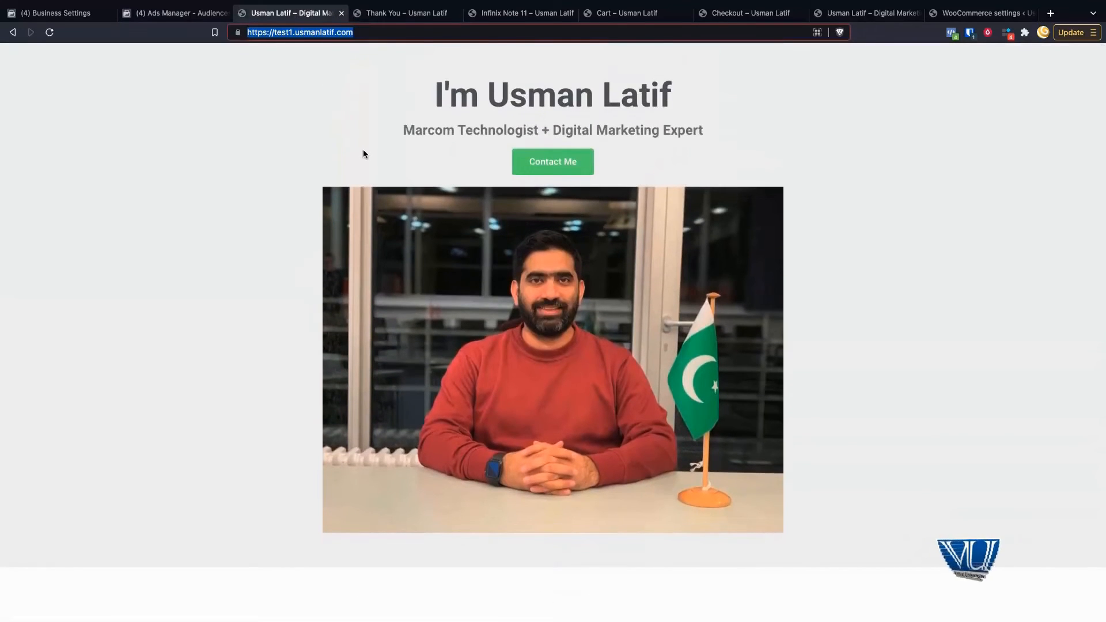
scroll(362, 154, "down", 8)
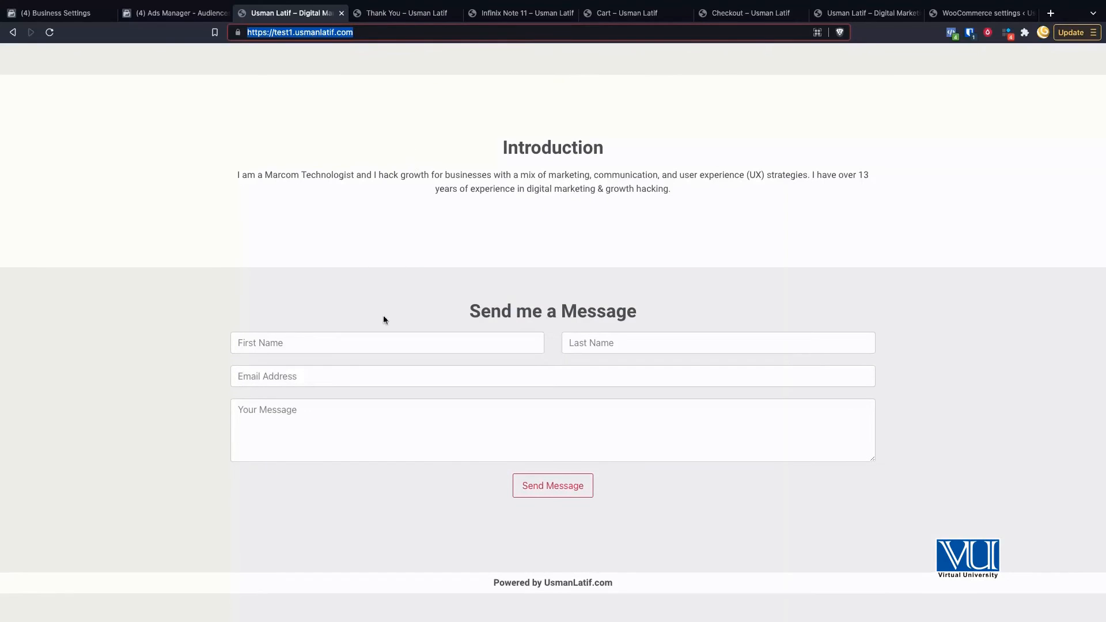
Step: Return to the custom audience form in Ads Manager and name the audience "Visitors who did not submit Form 1 - 90D"
left_click(172, 13)
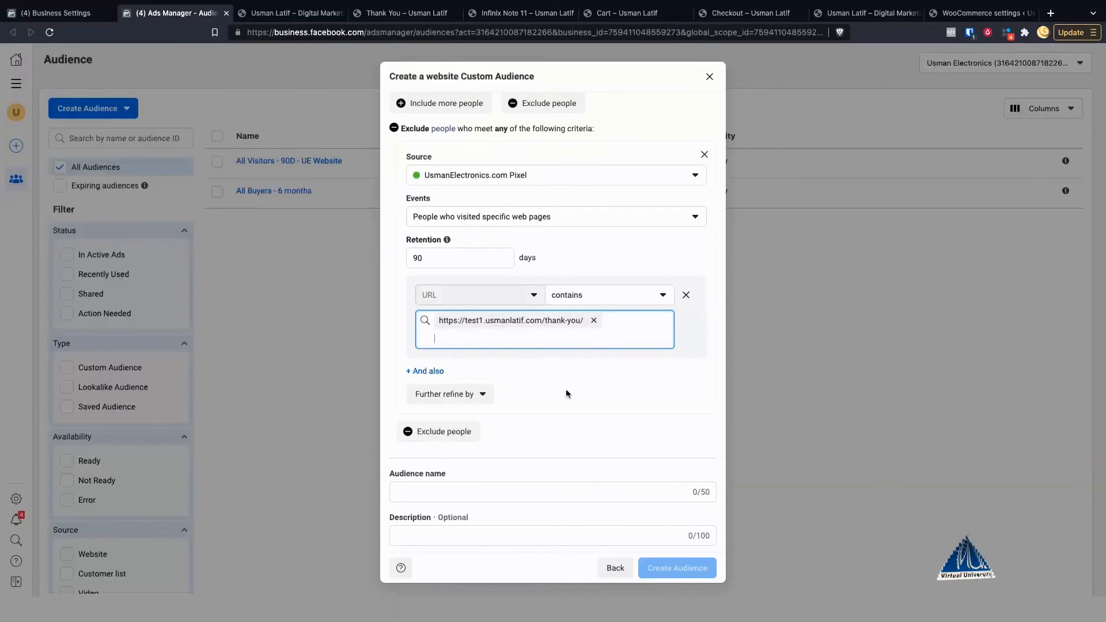
scroll(565, 390, "down", 1)
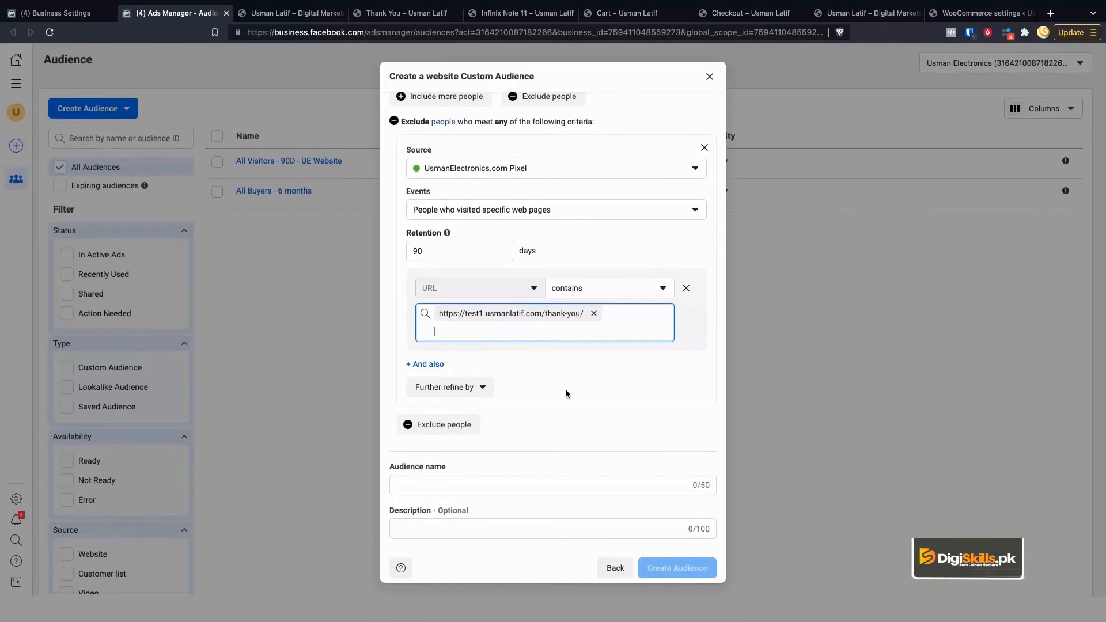
left_click(535, 486)
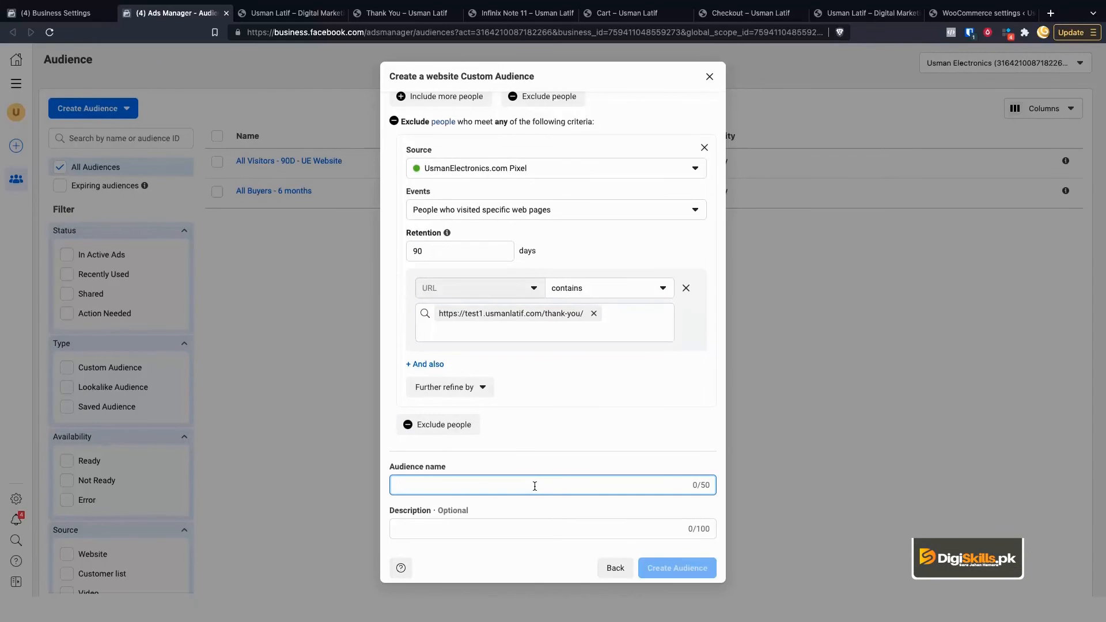
scroll(535, 485, "up", 5)
type("Visitors who di")
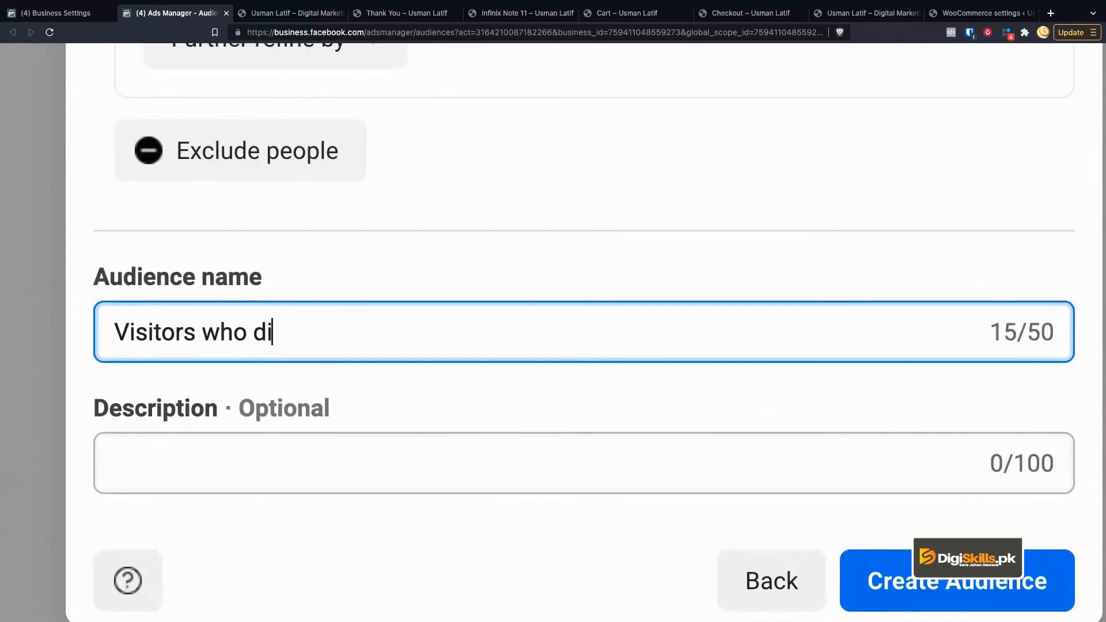
type("d not submit Form 1 - 90D")
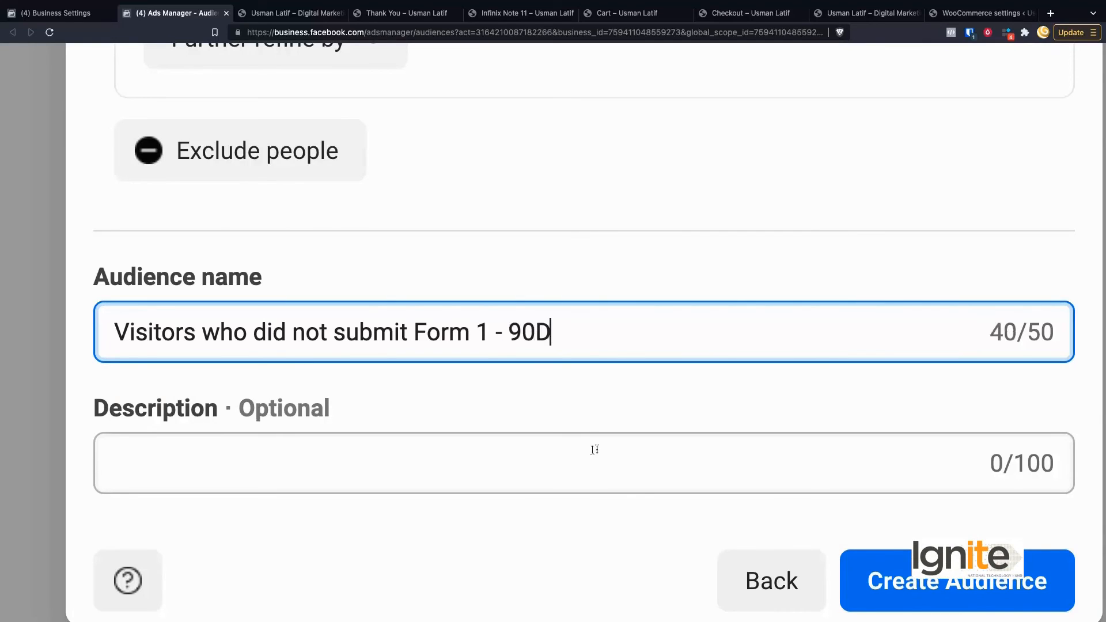
Step: Enter "Who did not submit the form on the home page." as the audience description
left_click(582, 477)
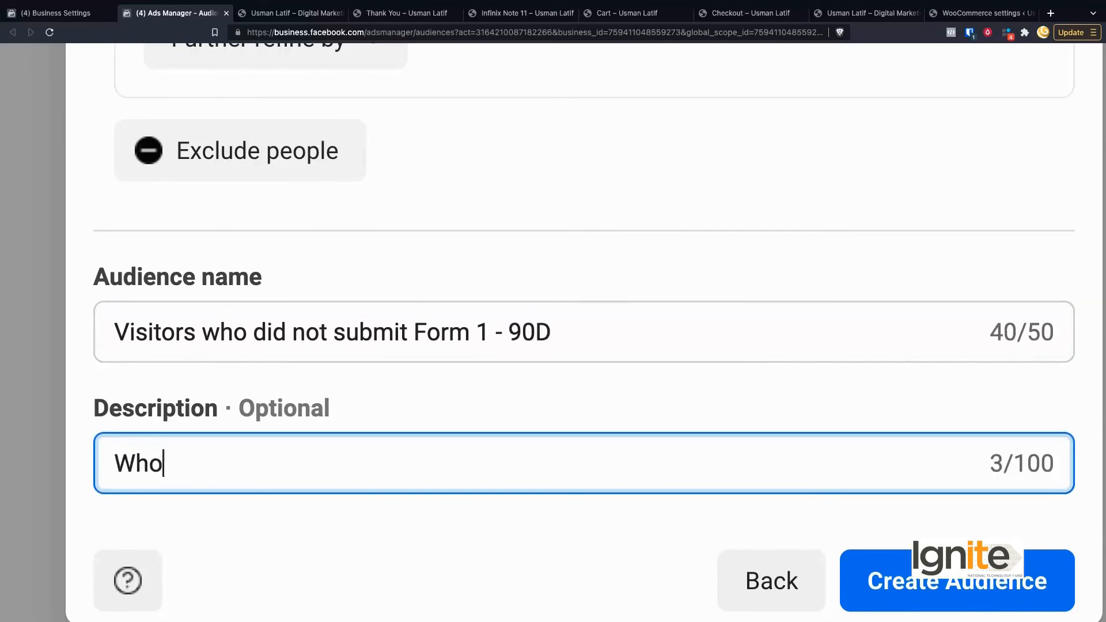
type("Who did not submit the form")
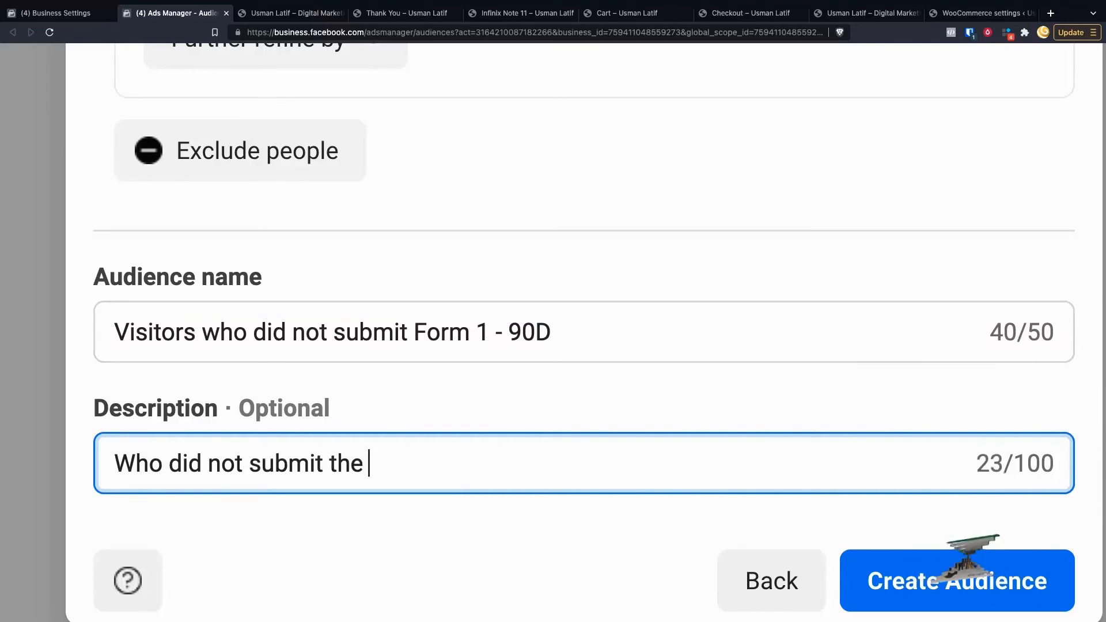
type(" on the home page.")
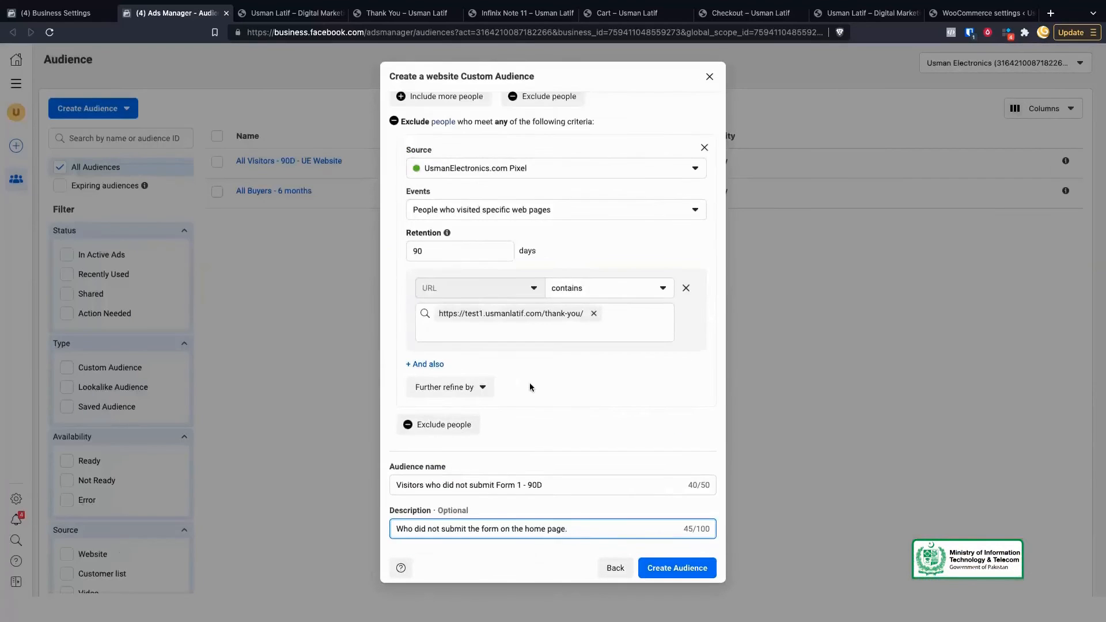
Step: Review the audience's included home page URL against its excluded Thank You page URL
scroll(530, 382, "up", 6)
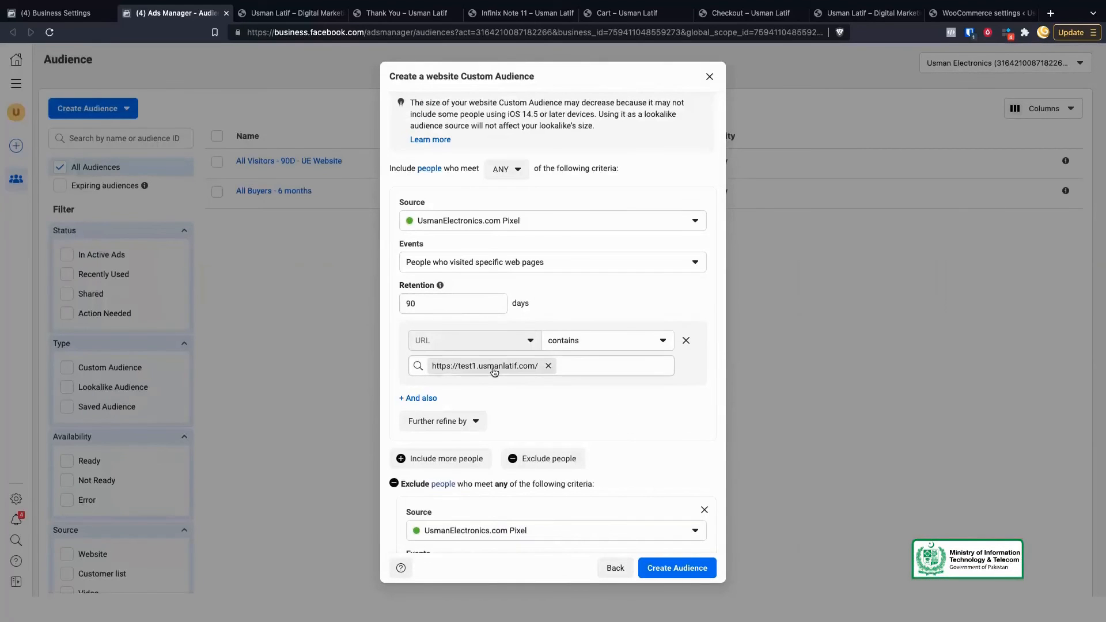
scroll(492, 369, "down", 3)
scroll(519, 380, "down", 1)
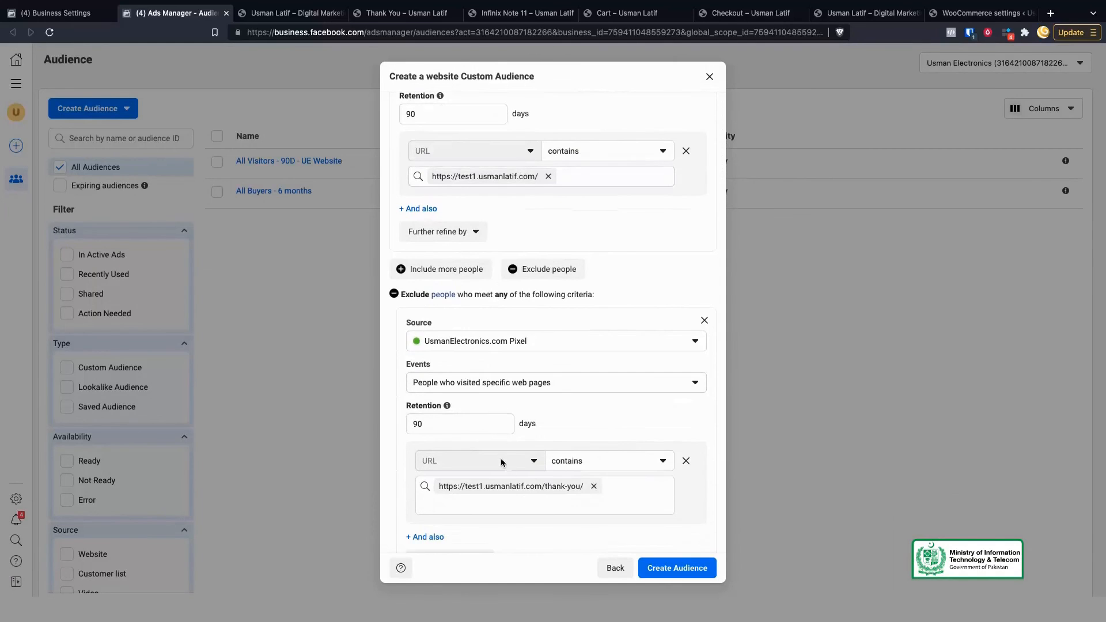
scroll(526, 495, "down", 1)
scroll(526, 498, "down", 1)
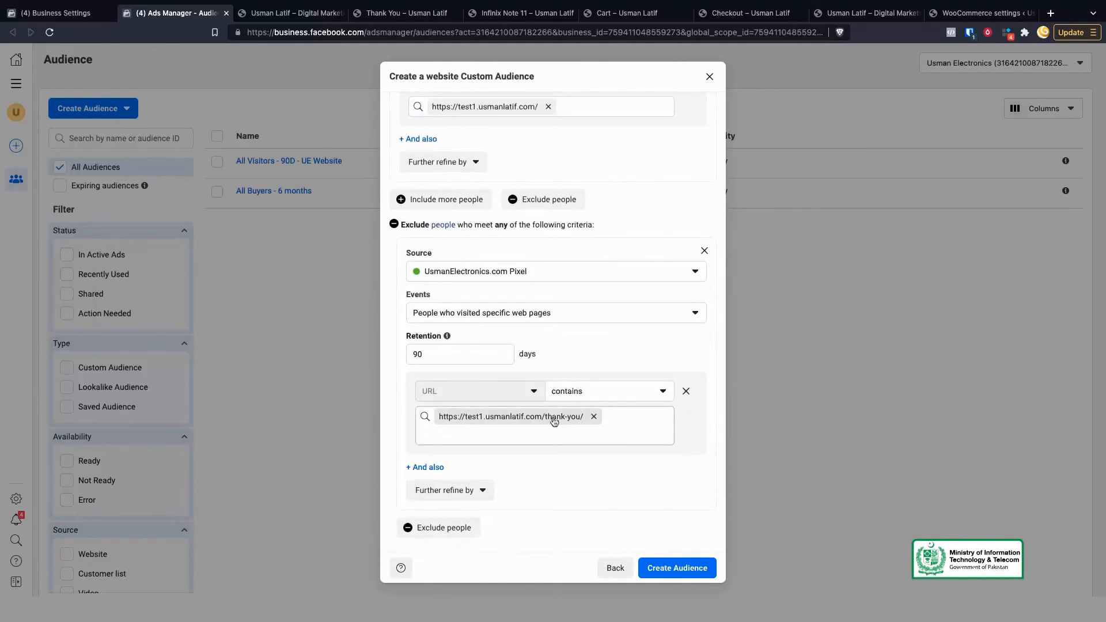
scroll(549, 394, "up", 3)
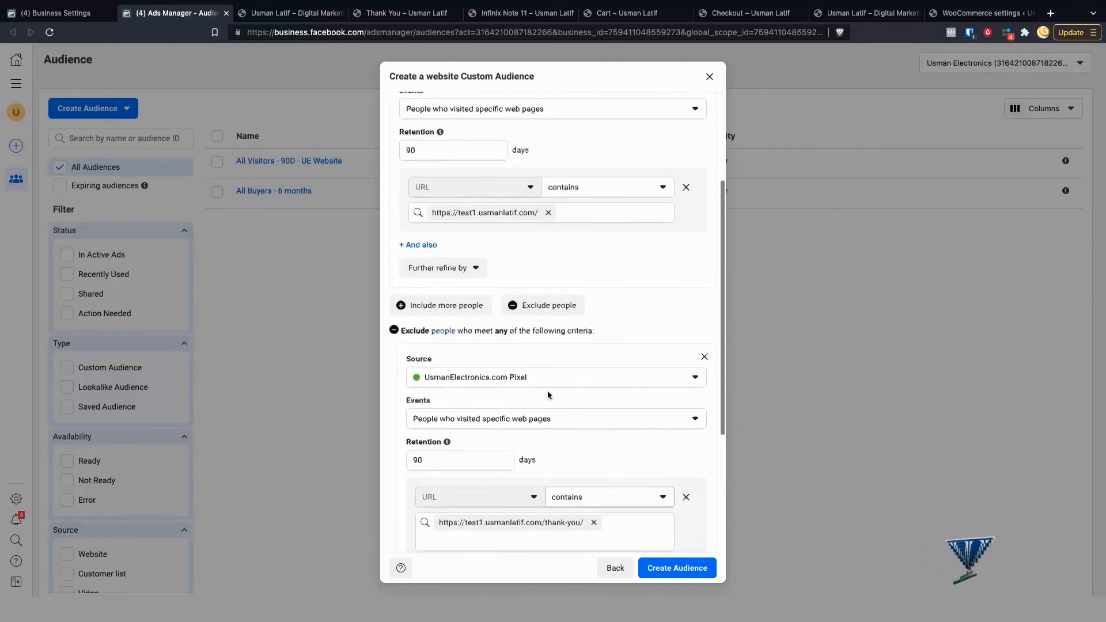
scroll(518, 535, "up", 4)
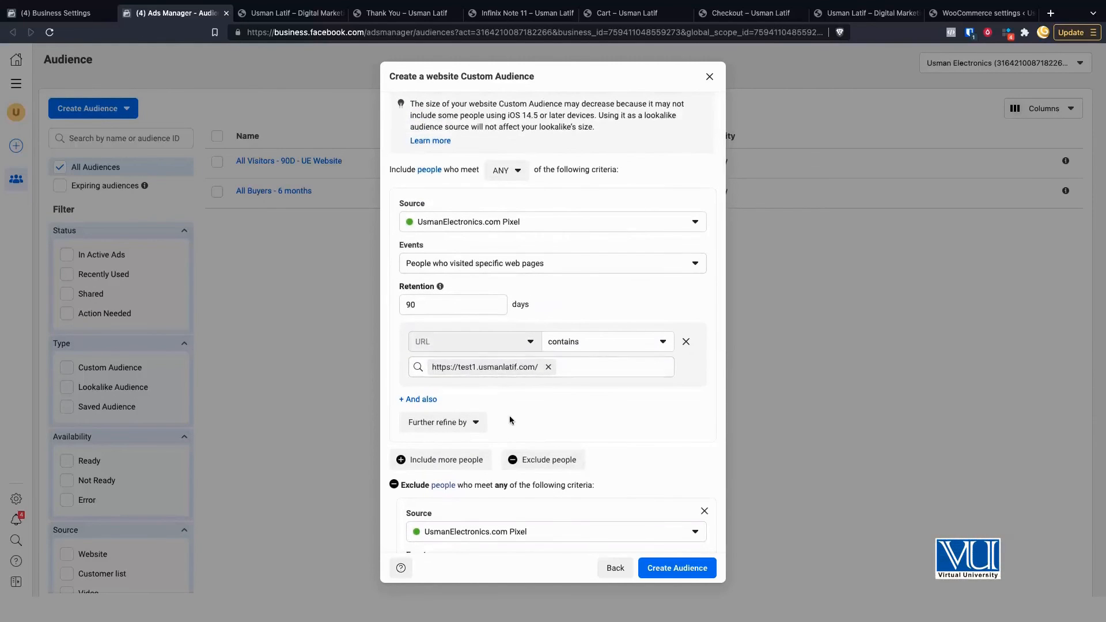
Step: Create the custom audience and close the confirmation dialog
scroll(510, 420, "down", 8)
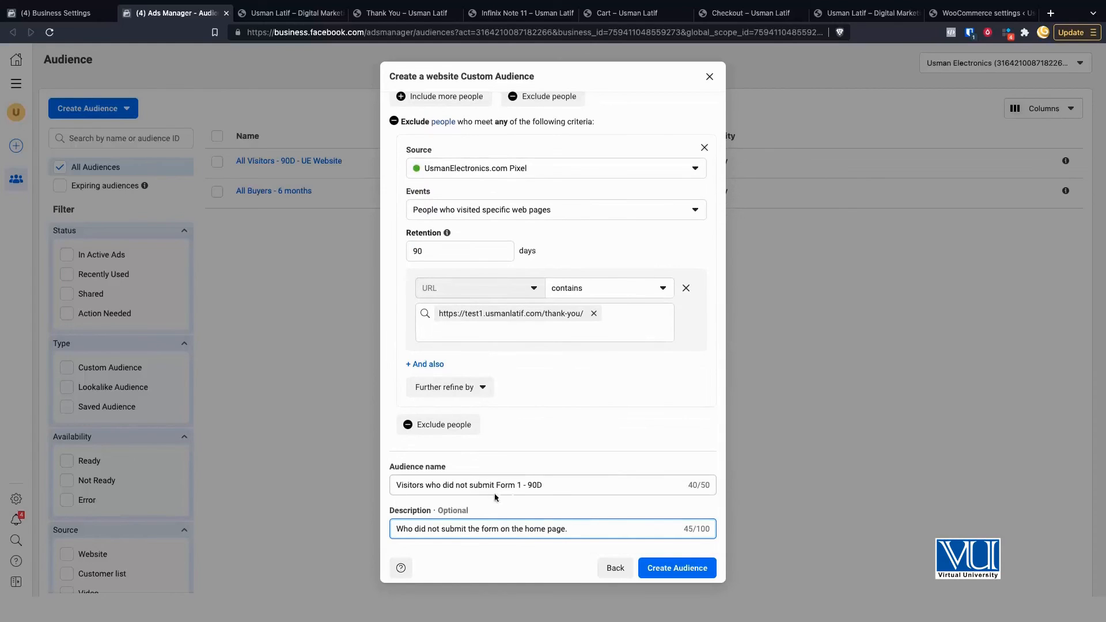
left_click(679, 569)
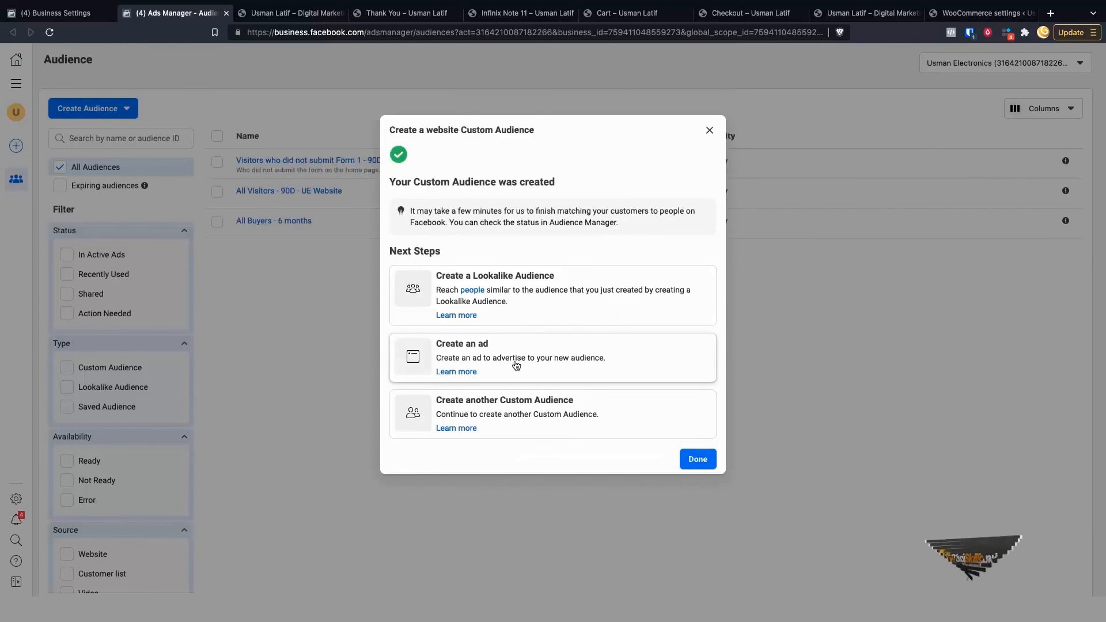
left_click(693, 460)
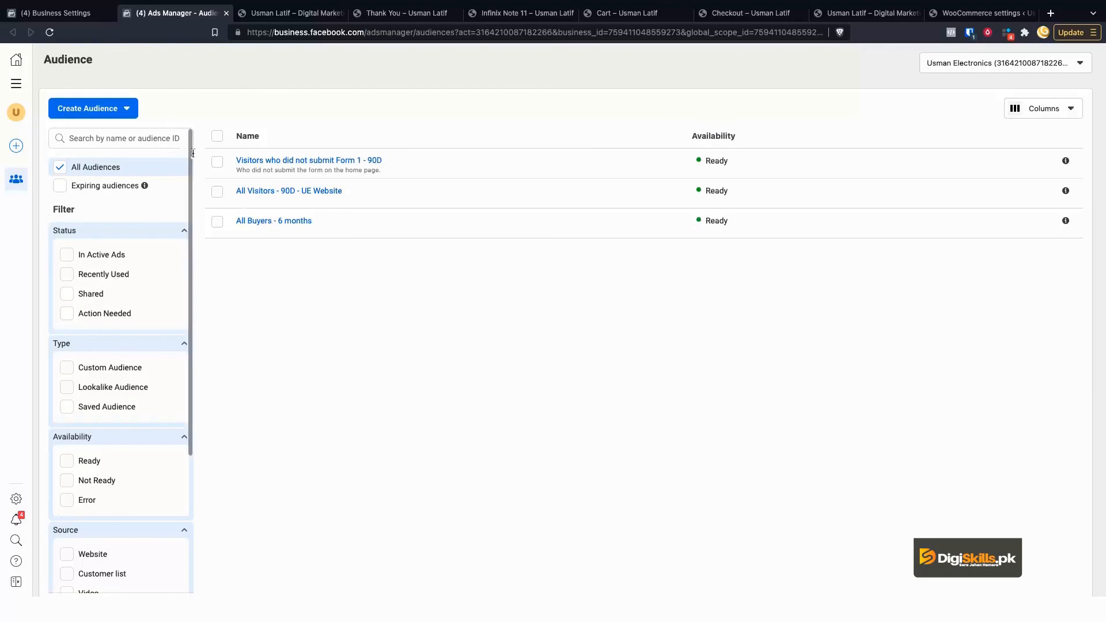
Step: Start another Custom Audience with Website as its source
left_click(122, 110)
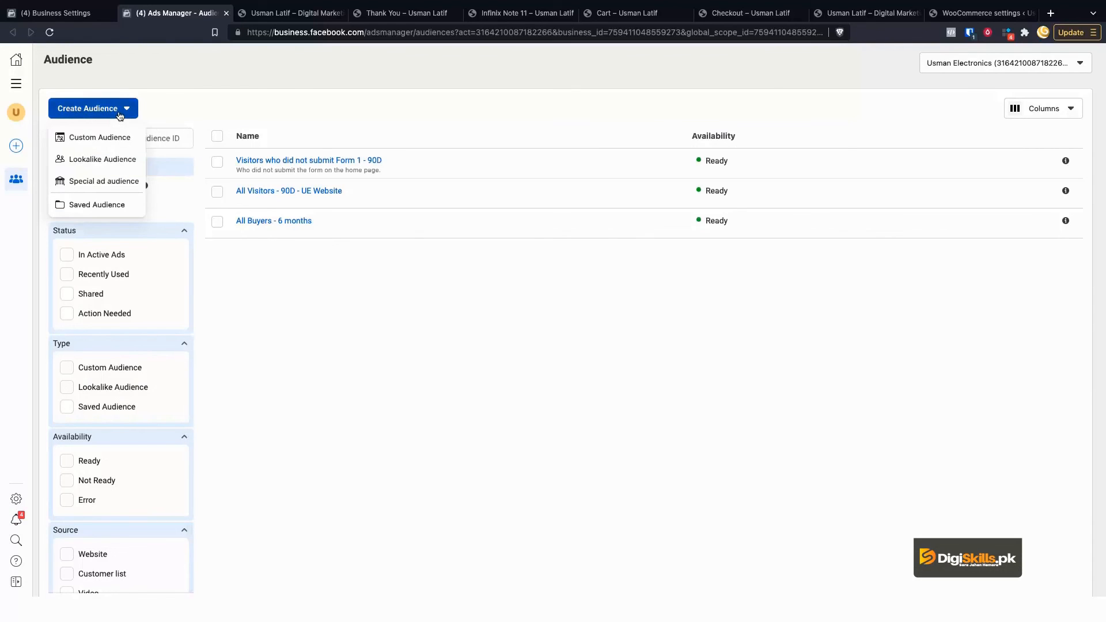
left_click(105, 142)
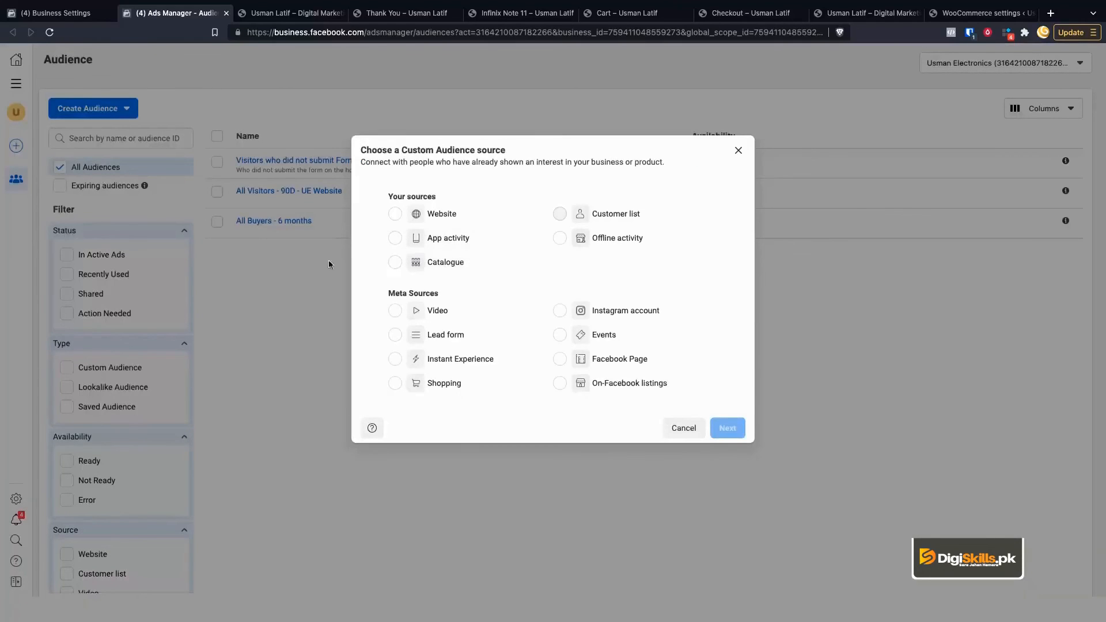
left_click(395, 215)
left_click(725, 427)
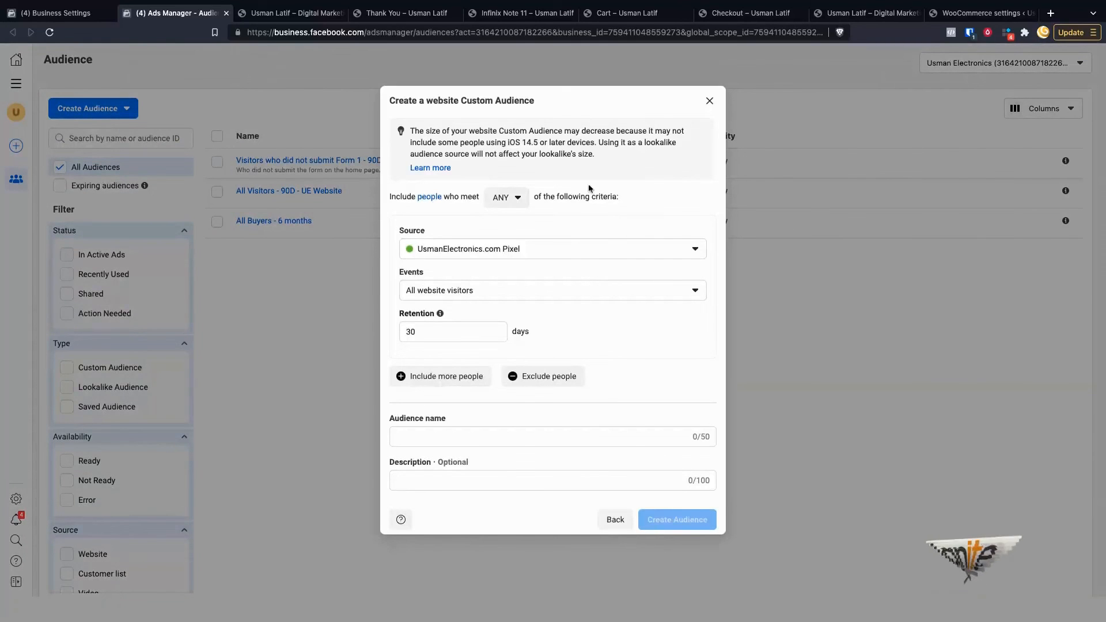
Step: Copy the web address of the test store's Infinix Note 11 product page
left_click(521, 12)
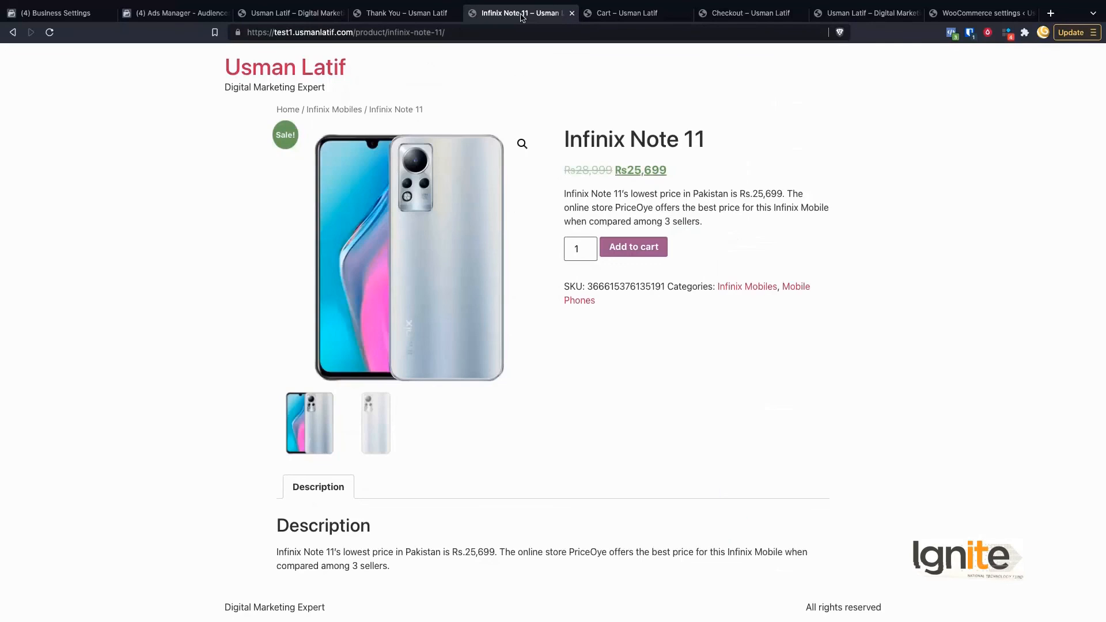
scroll(618, 190, "up", 1)
scroll(458, 195, "down", 5)
left_click(390, 36)
key("ctrl+c")
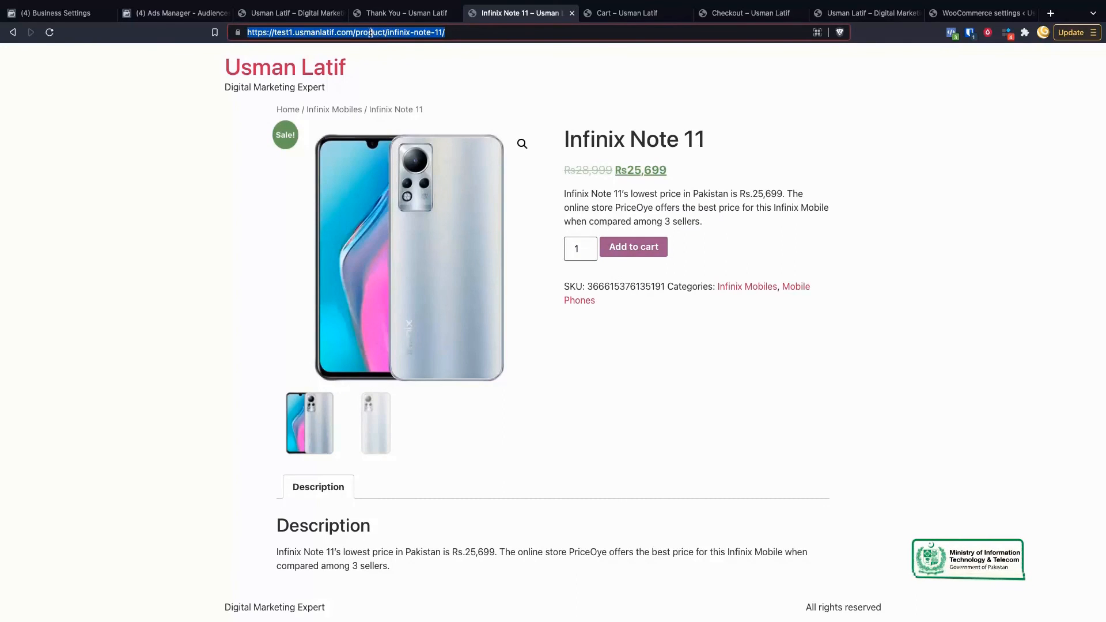
Step: Back in Ads Manager, set the new audience's event to People who visited specific web pages
left_click(175, 13)
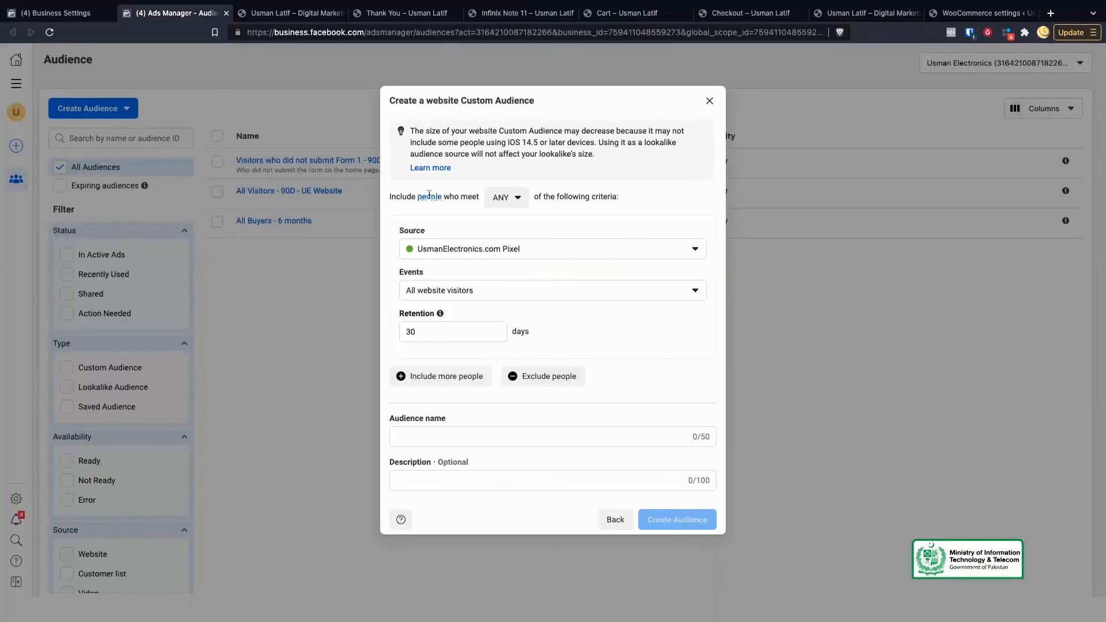
left_click(513, 290)
left_click(484, 371)
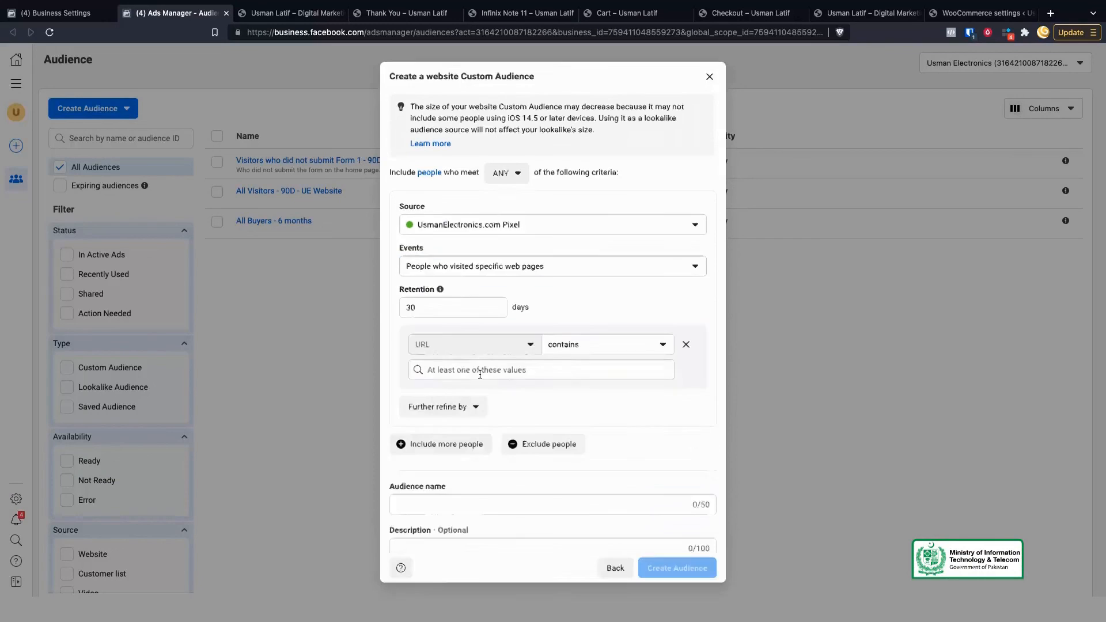
key("ctrl+v")
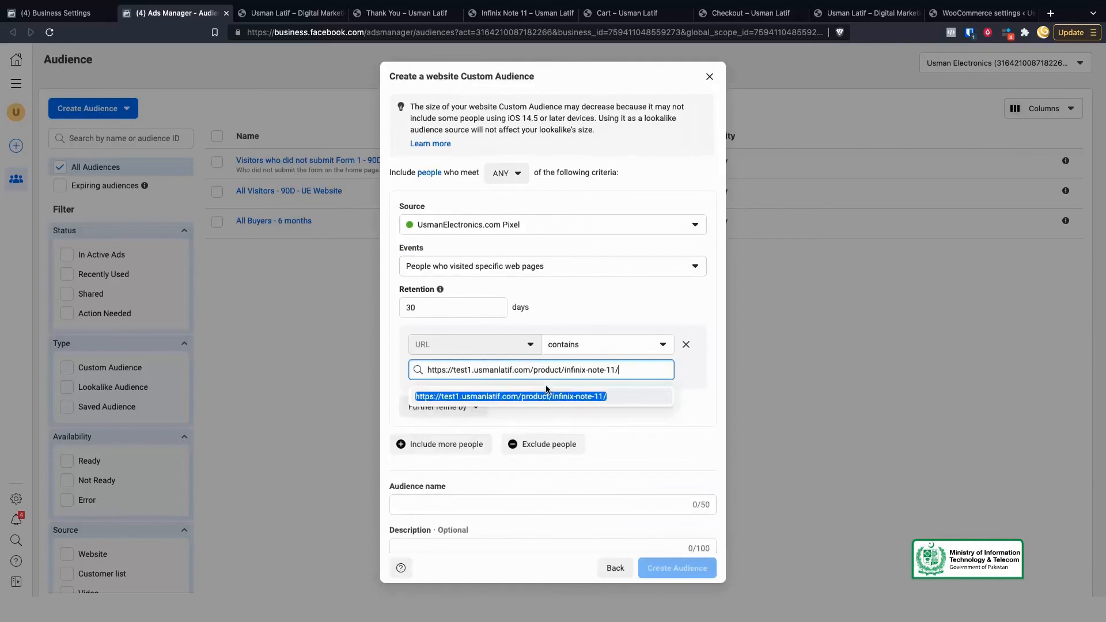
key("alt+shift+Left")
key("alt+shift+Left")
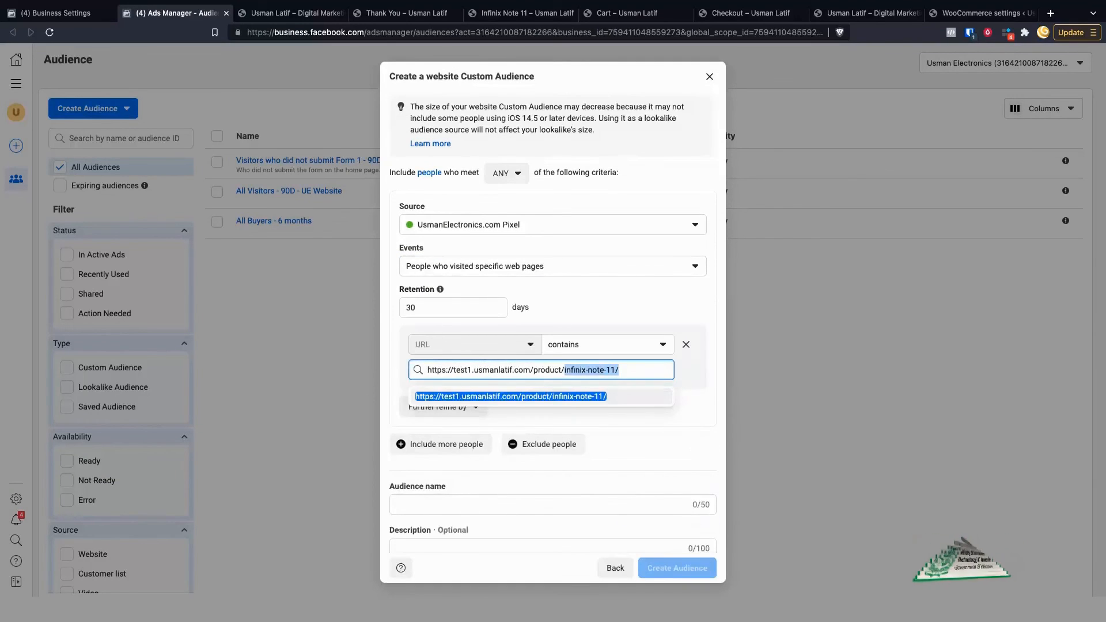
key("BackSpace")
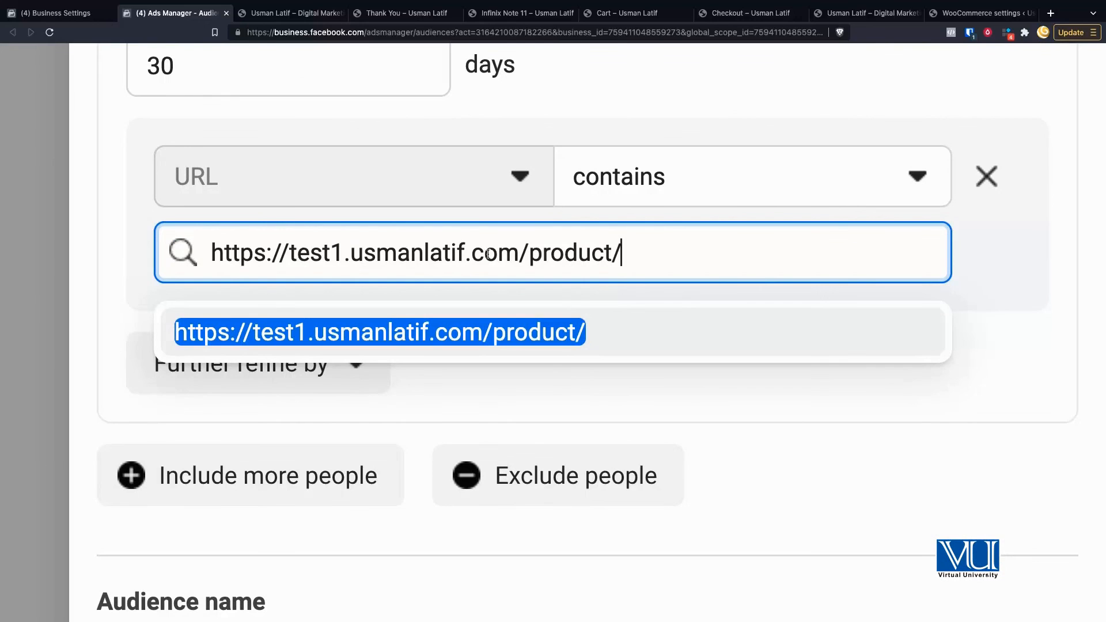
left_click(585, 318)
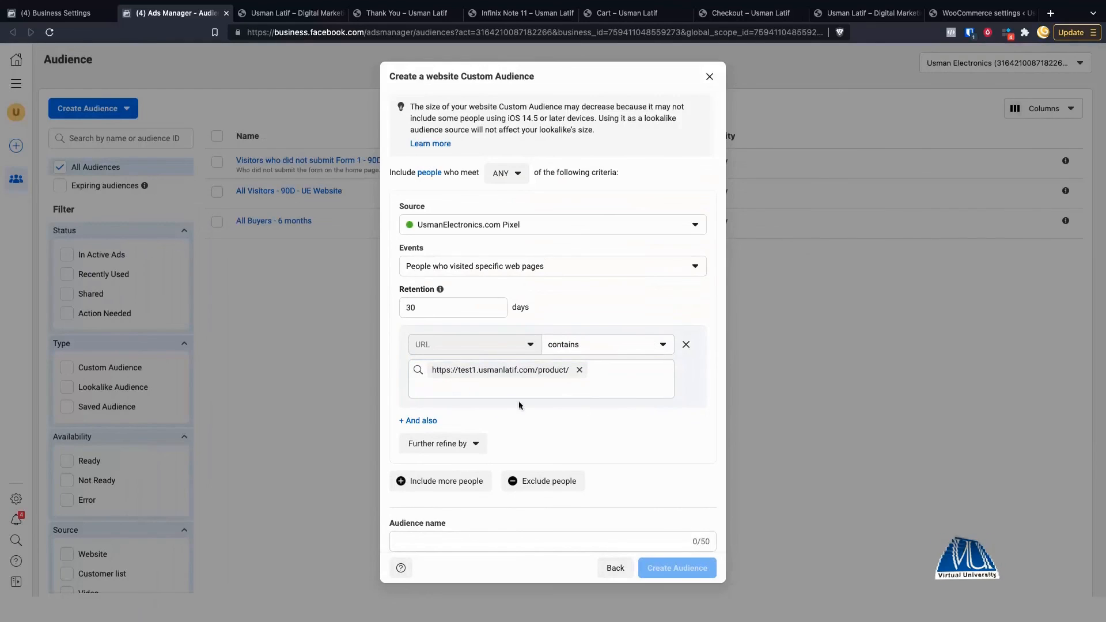
Step: Examine the store's product, cart and order received pages and their addresses, then return to the audience form in Ads Manager
scroll(529, 423, "down", 2)
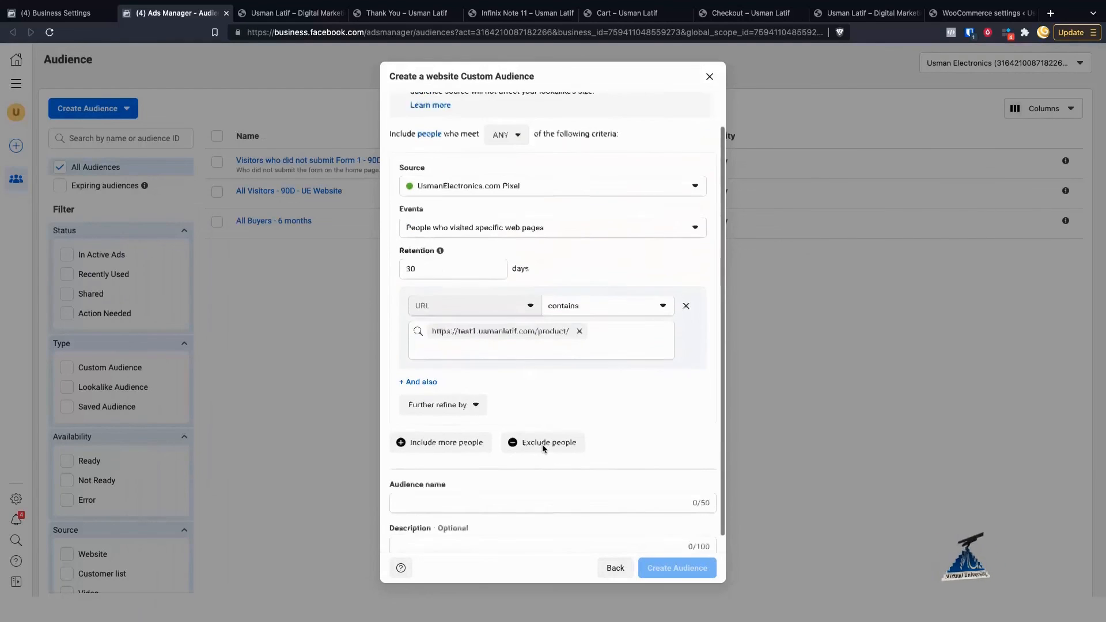
left_click(542, 21)
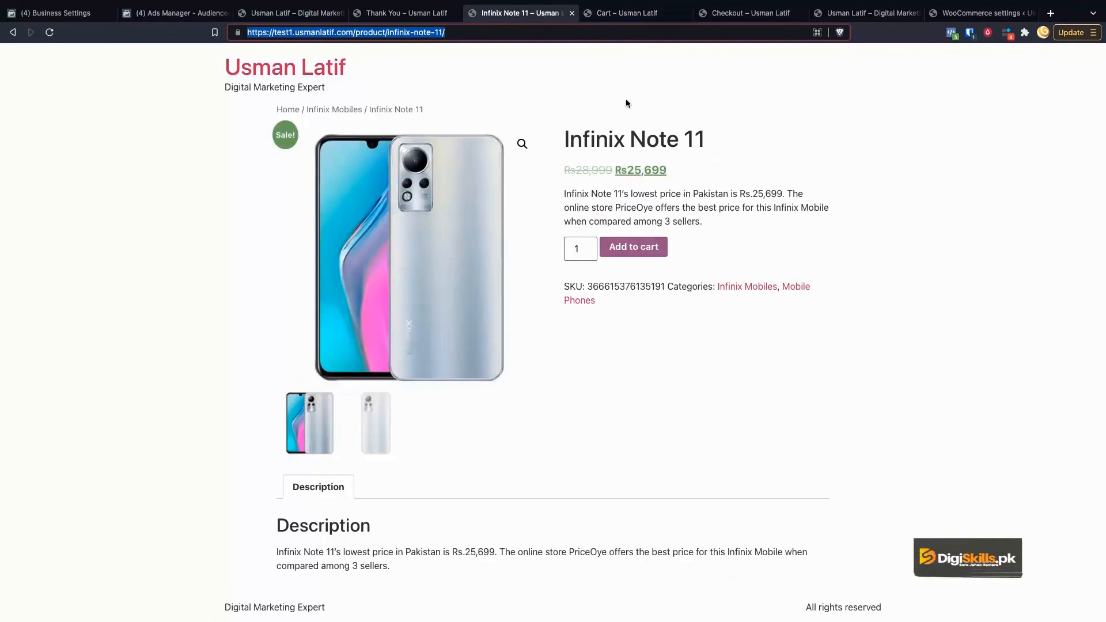
left_click(626, 17)
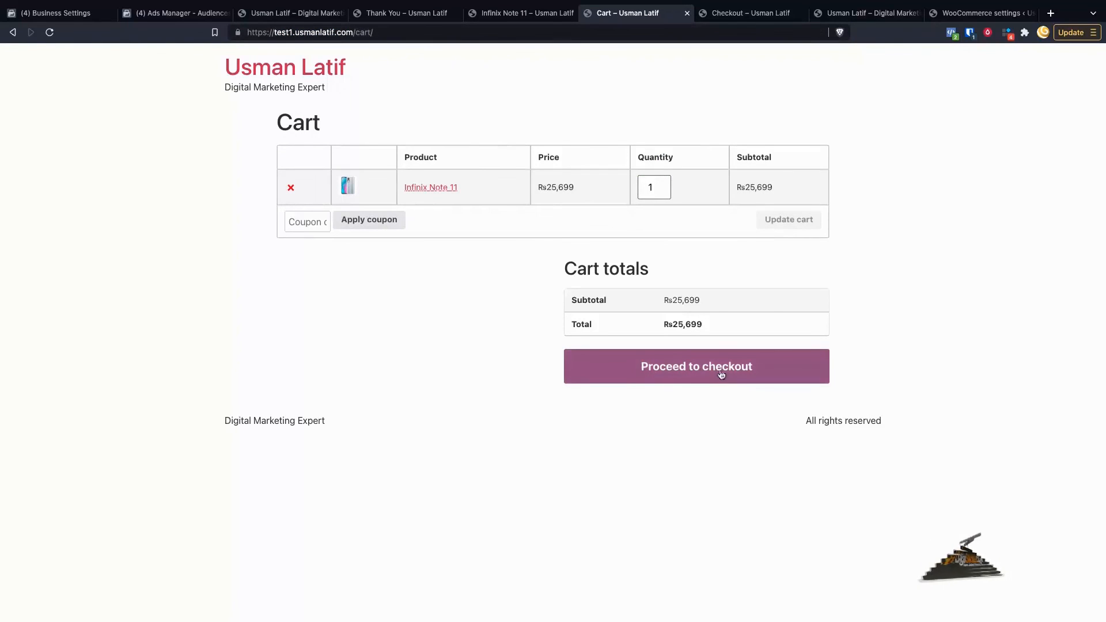
left_click(743, 17)
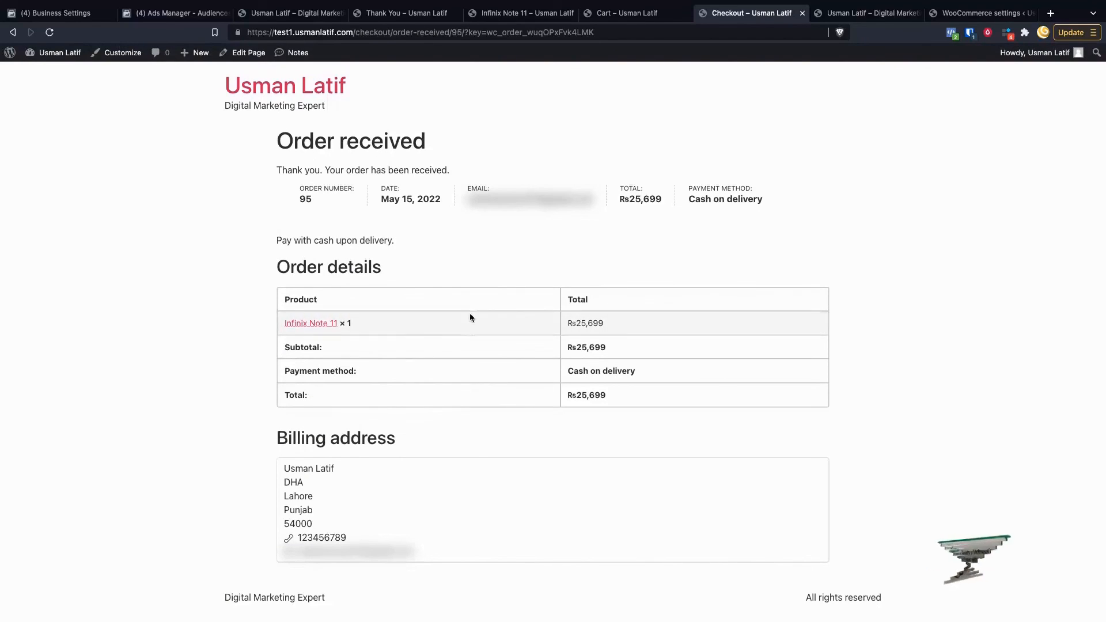
left_click(431, 32)
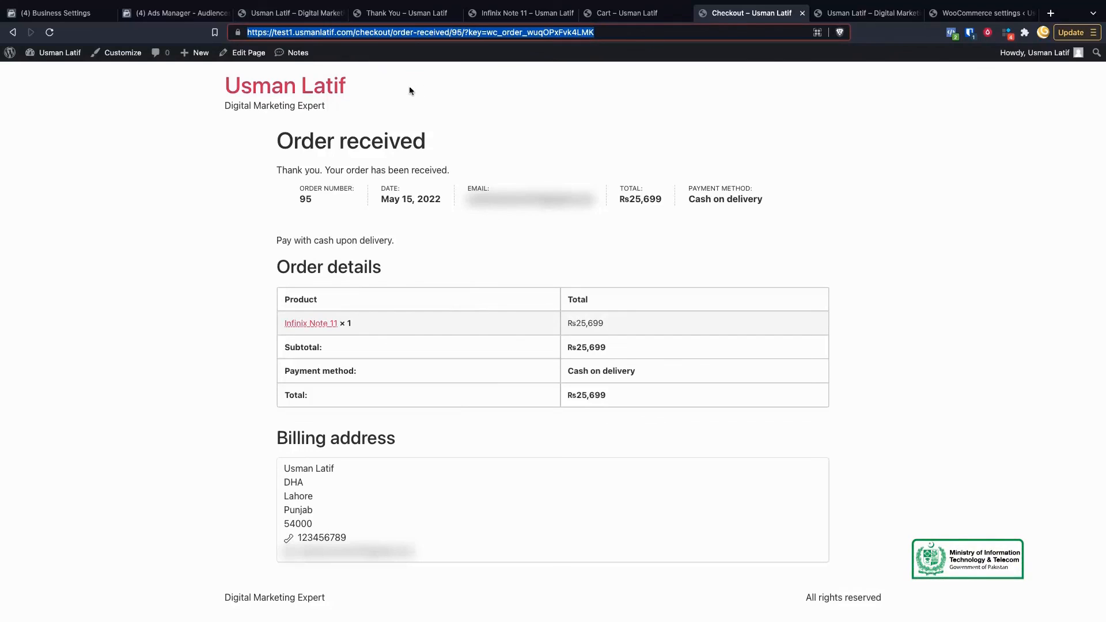
triple_click(314, 141)
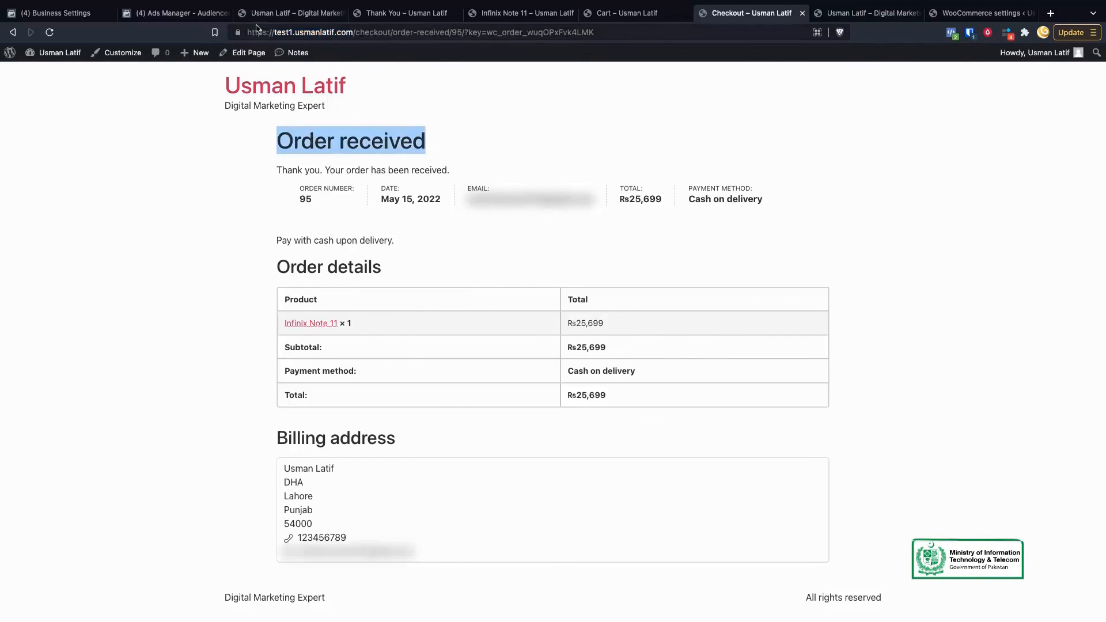
left_click(187, 13)
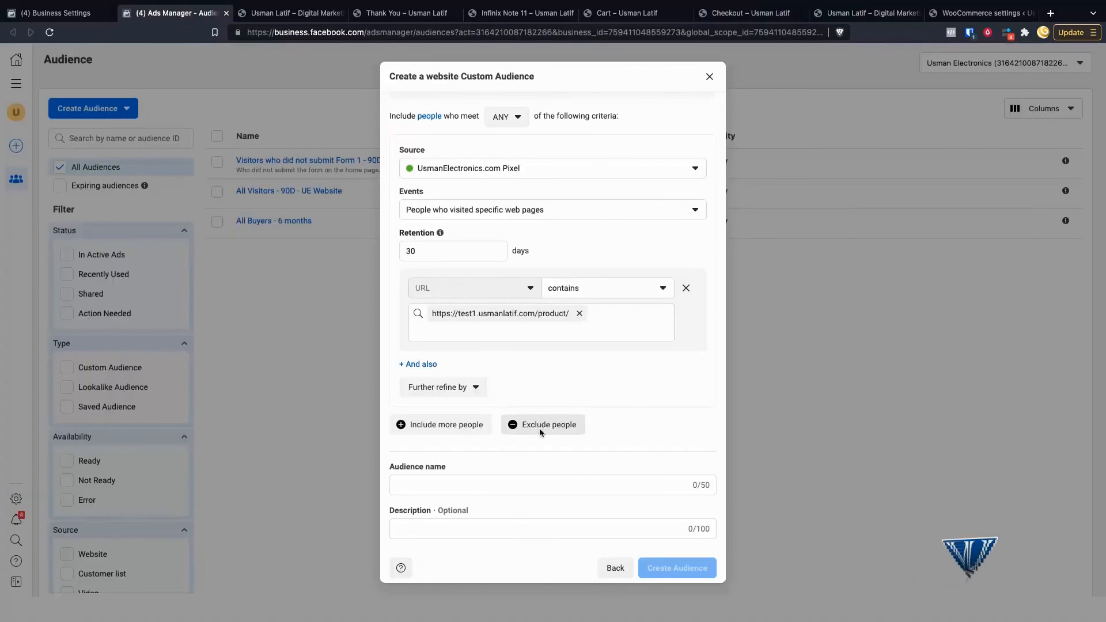